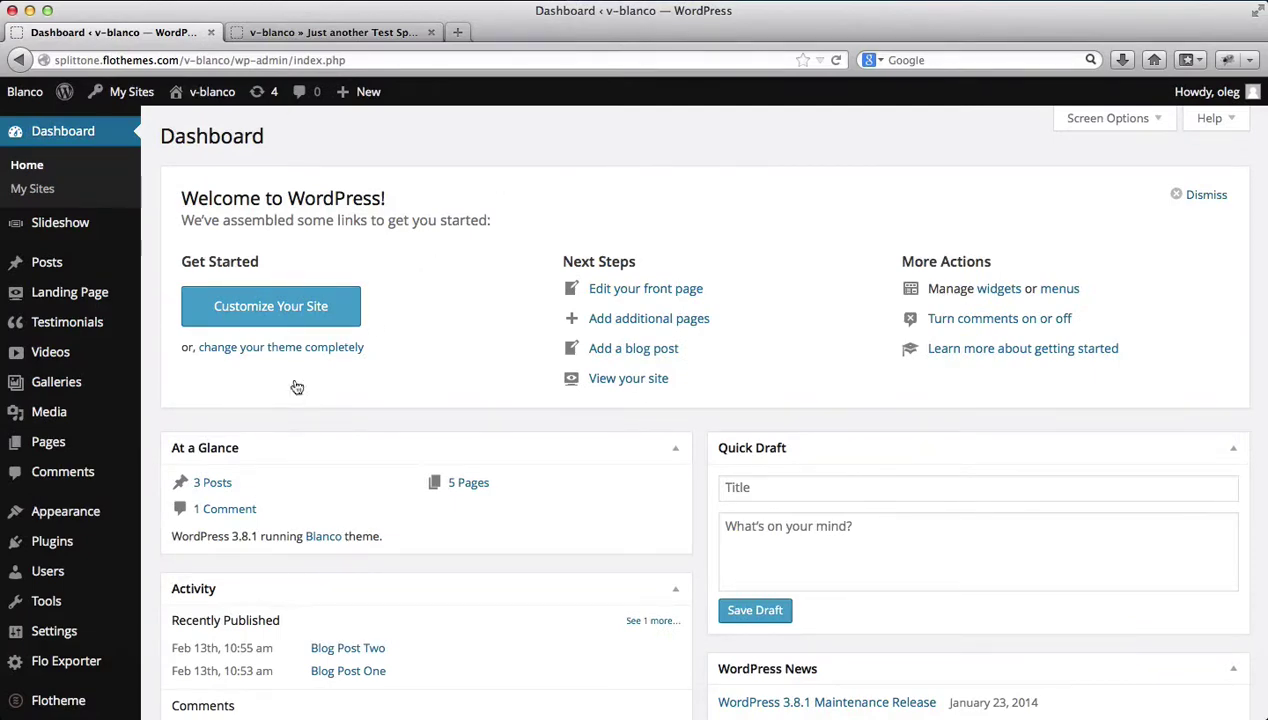
Open the site's menu editor and name the new menu "Main Menu"
mouse_move(86, 518)
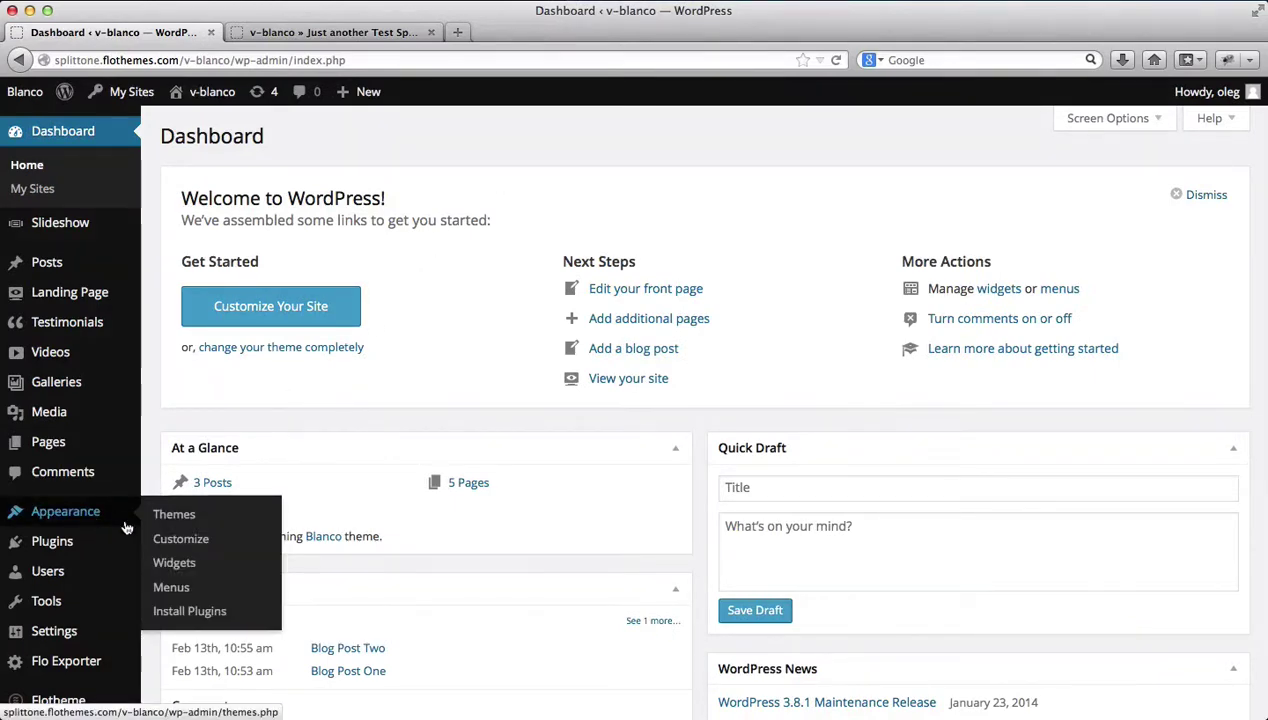
click(182, 594)
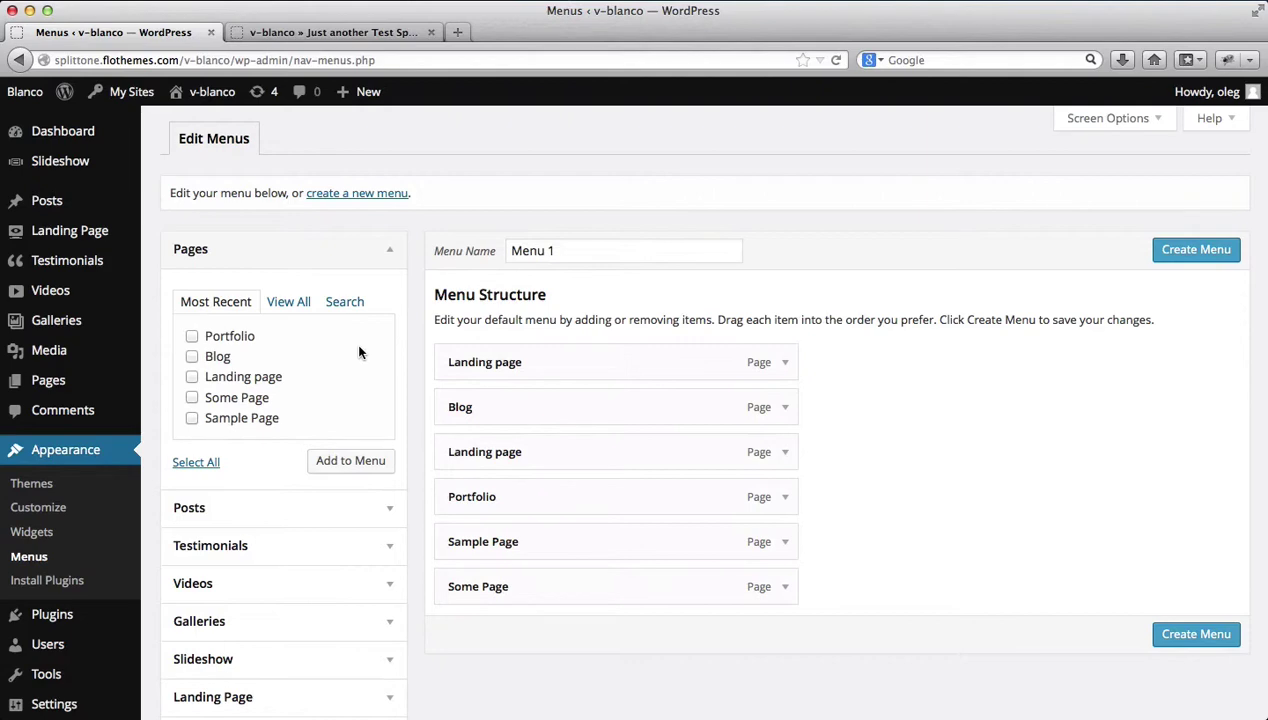
double_click(600, 251)
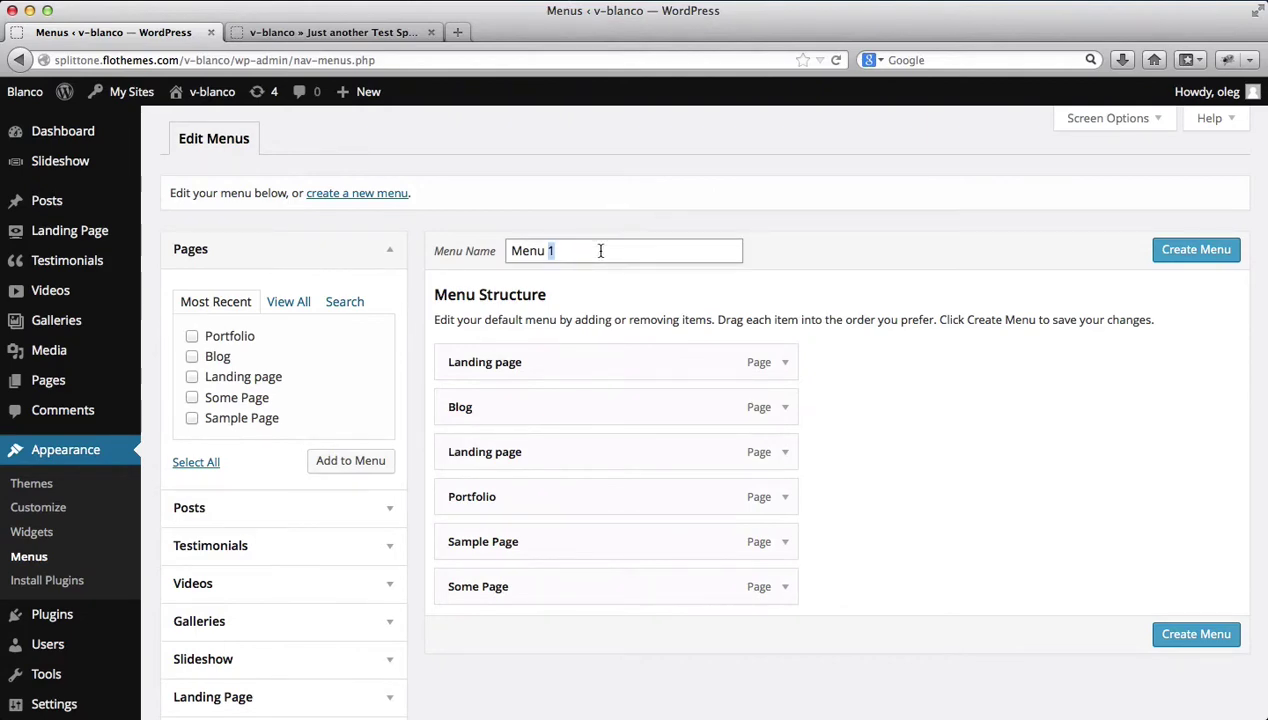
triple_click(600, 251)
text(M)
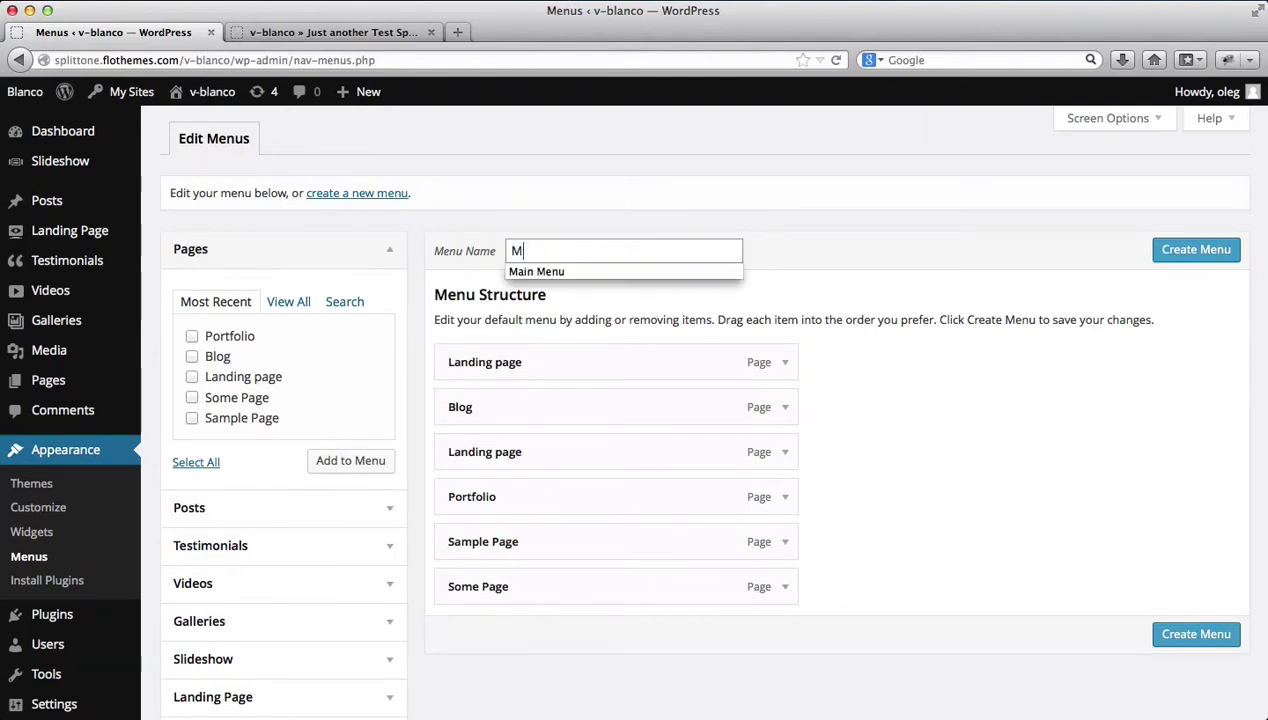
text(ai)
key(Down)
key(Return)
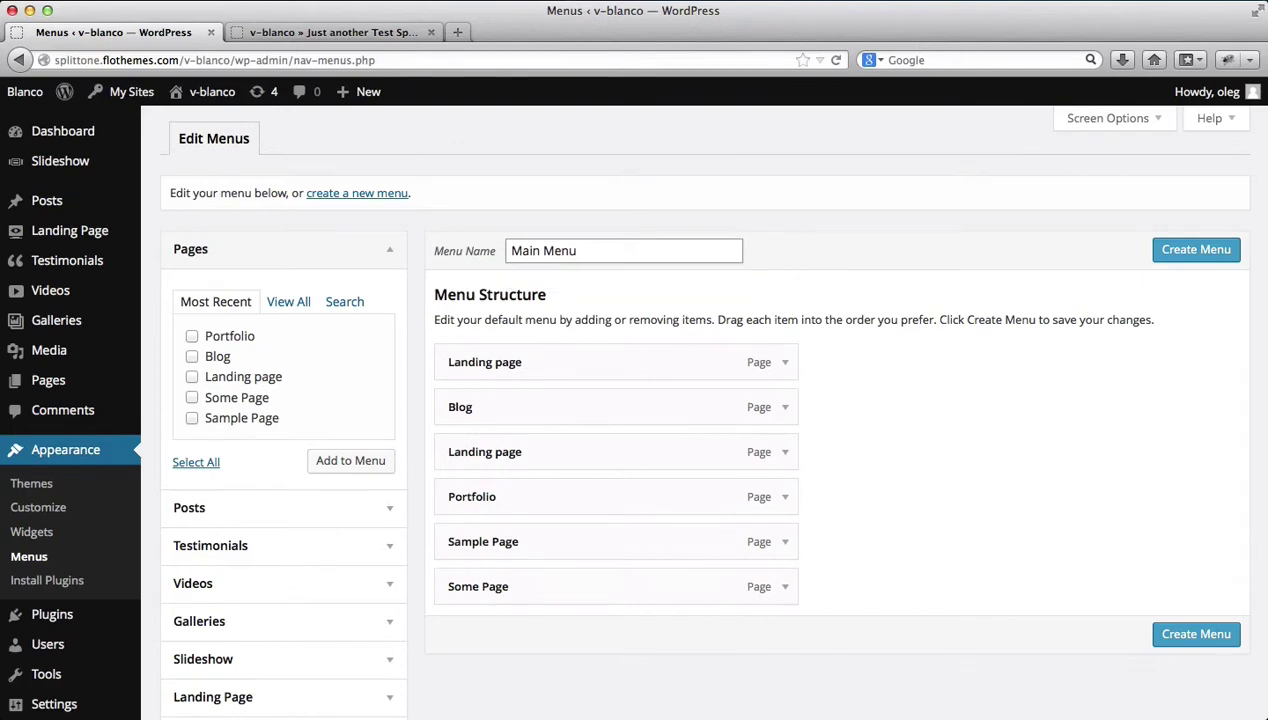
Look through the content types available for adding to the menu, including the Testimonials entries
scroll(773, 218, down, 4)
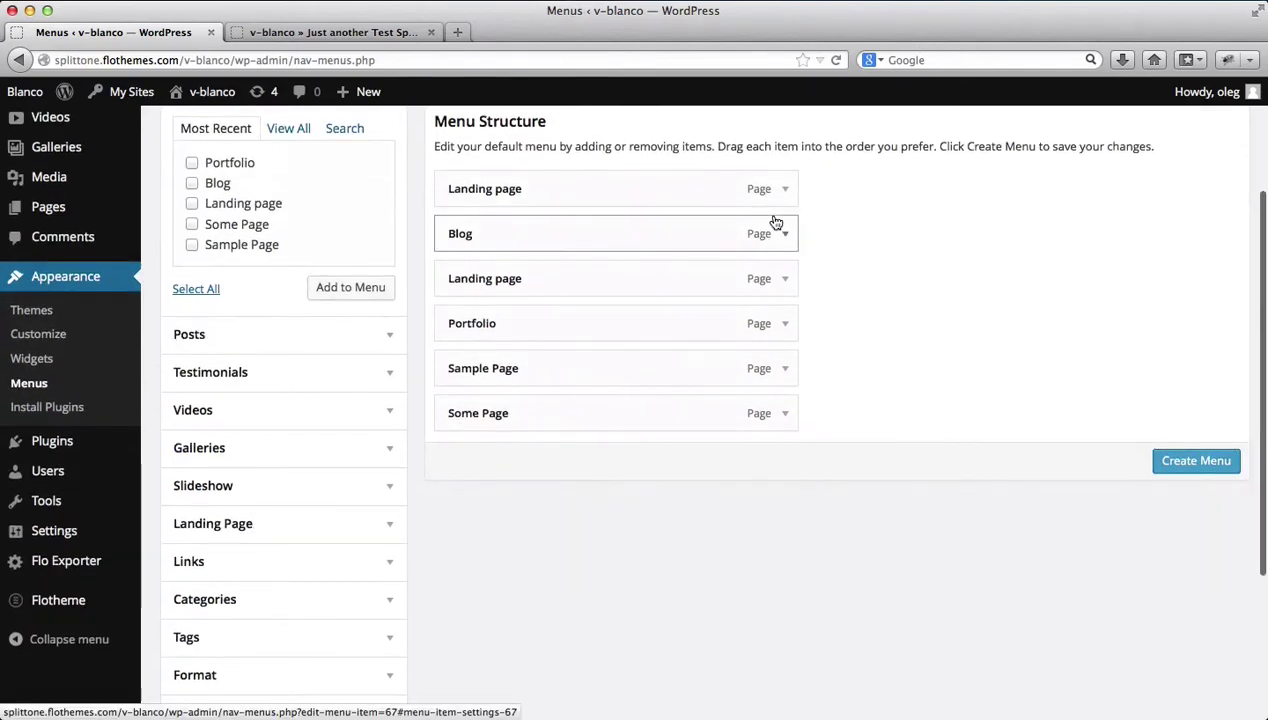
scroll(773, 218, up, 3)
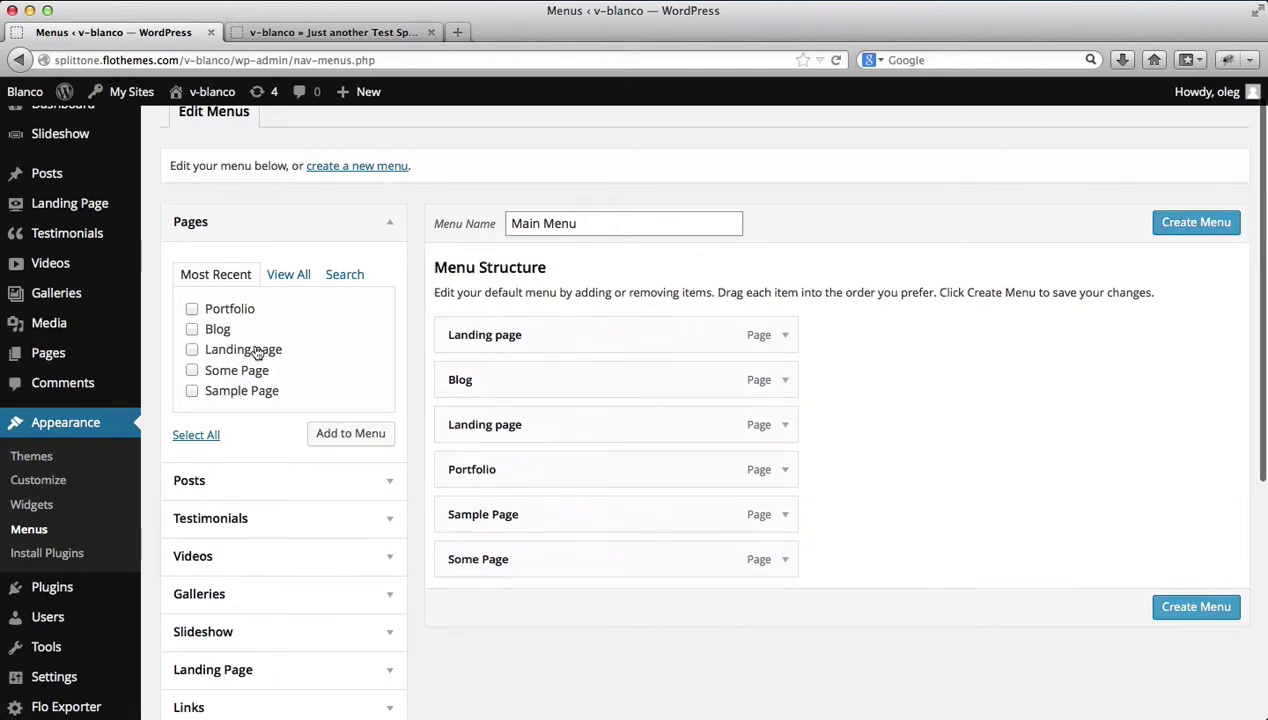
scroll(257, 352, down, 2)
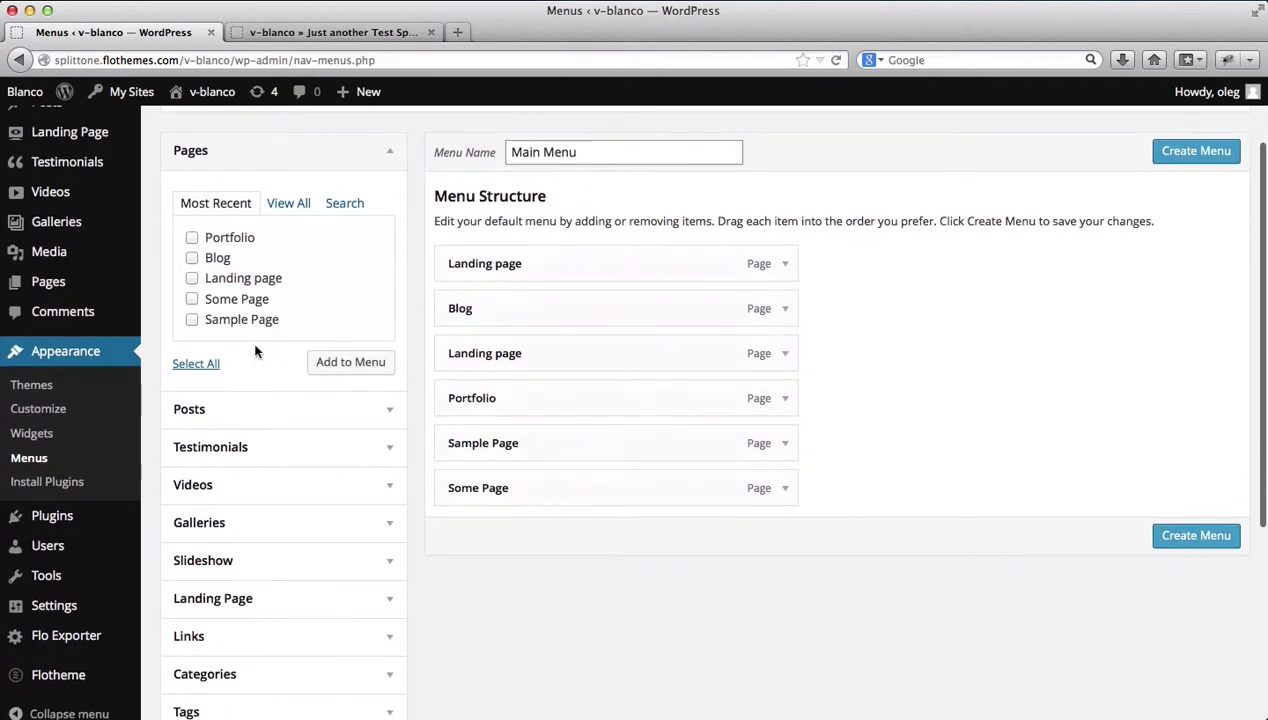
click(391, 418)
click(391, 418)
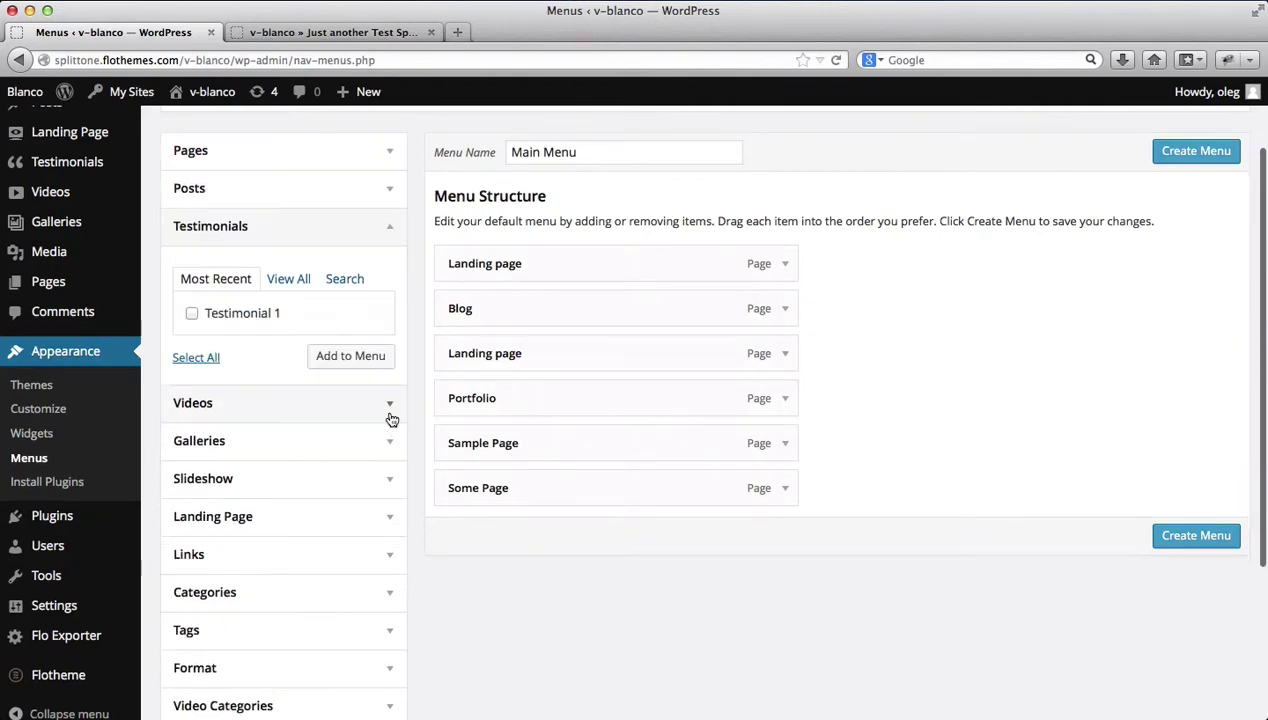
scroll(354, 485, down, 5)
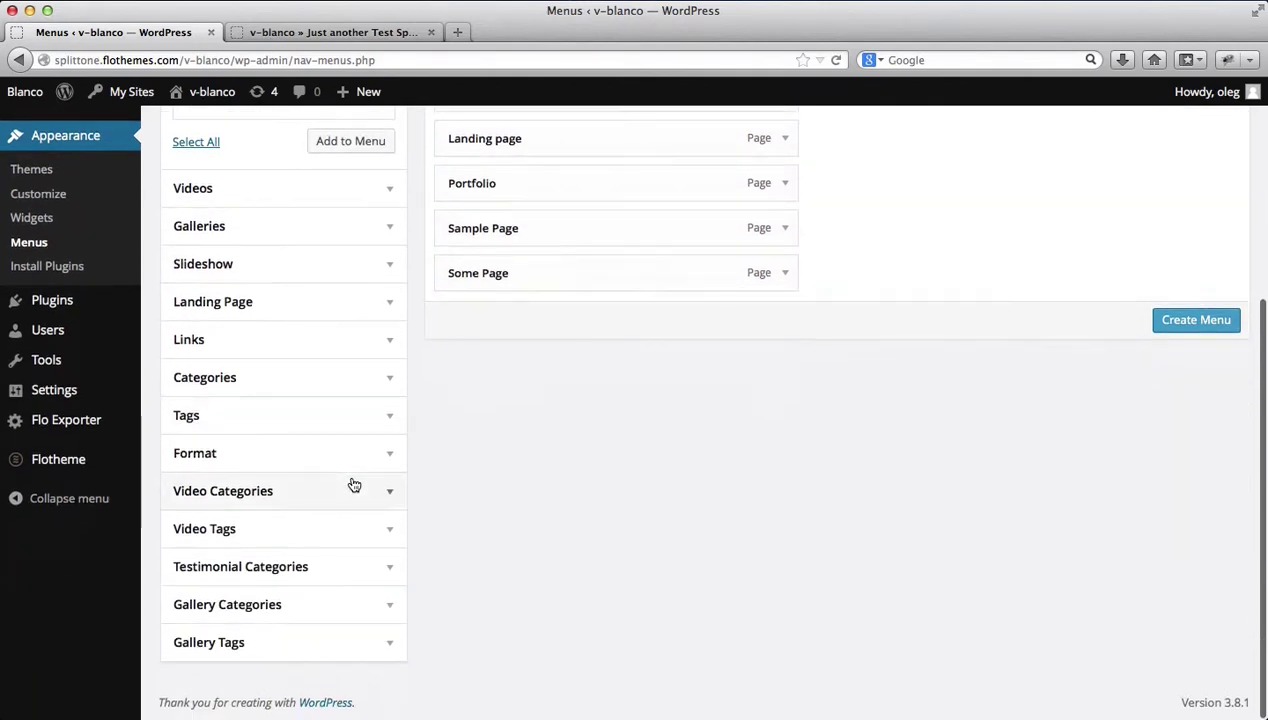
scroll(354, 483, up, 7)
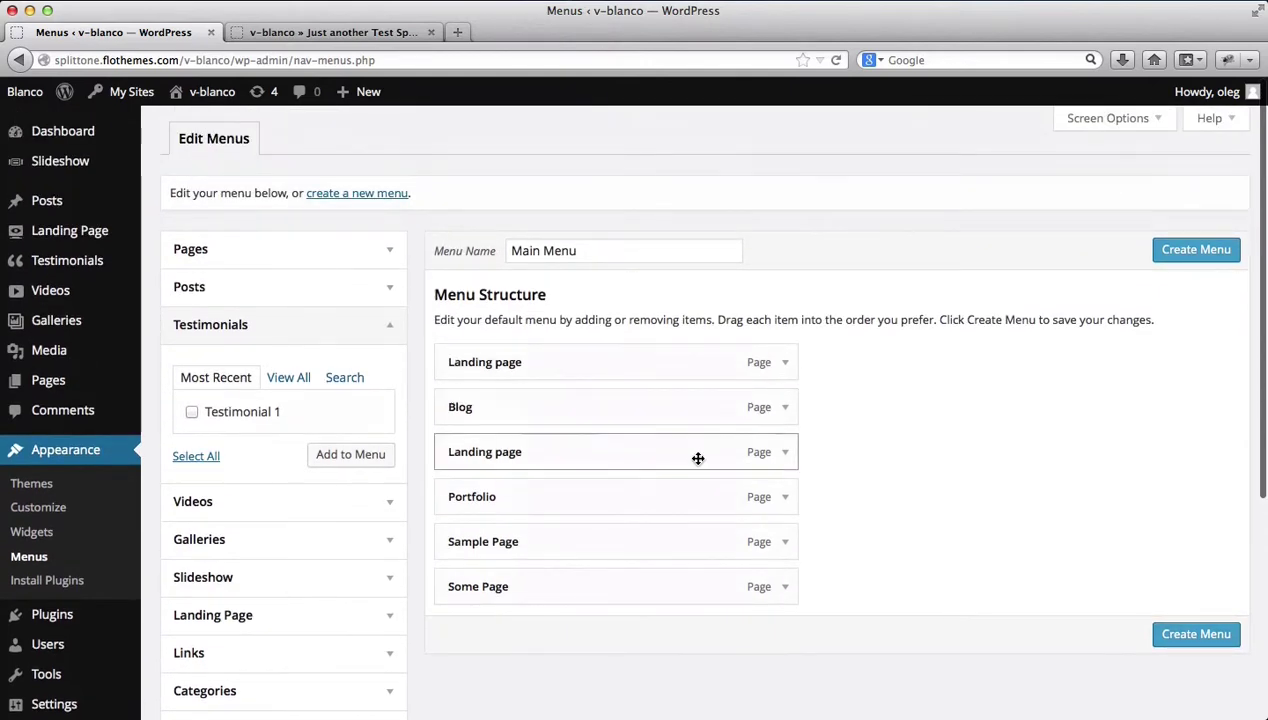
scroll(357, 420, down, 5)
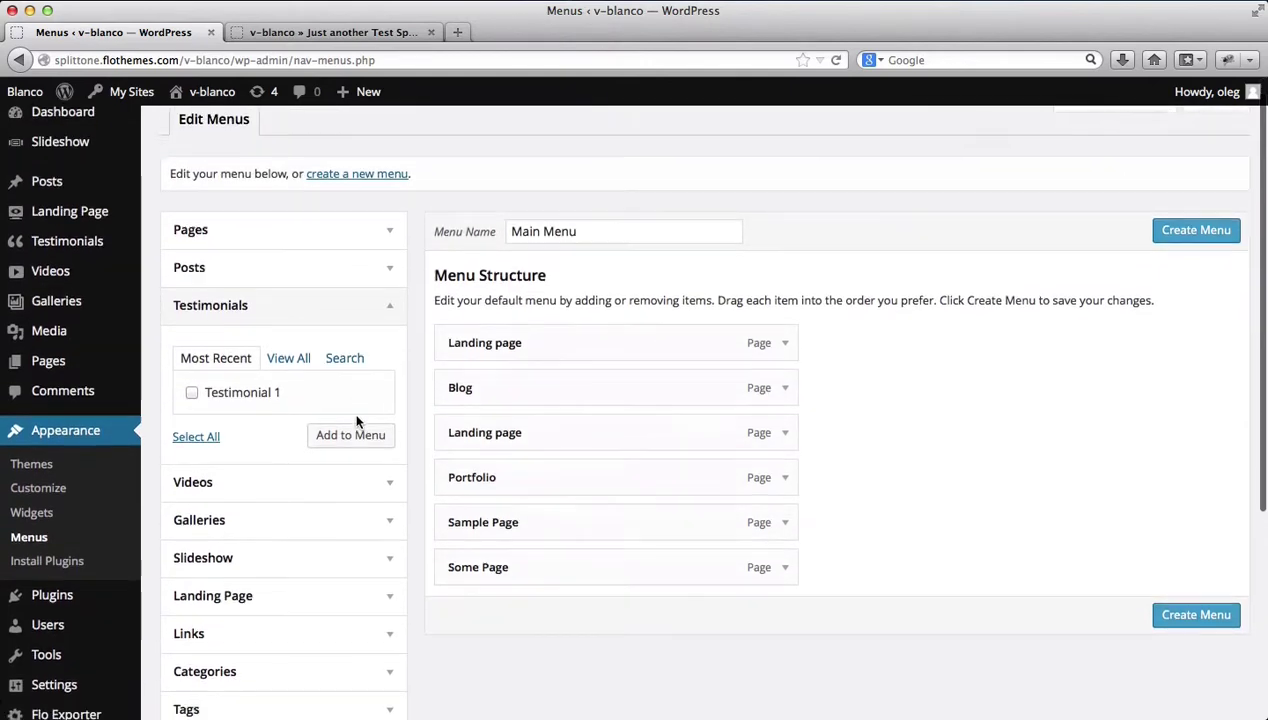
scroll(357, 421, down, 1)
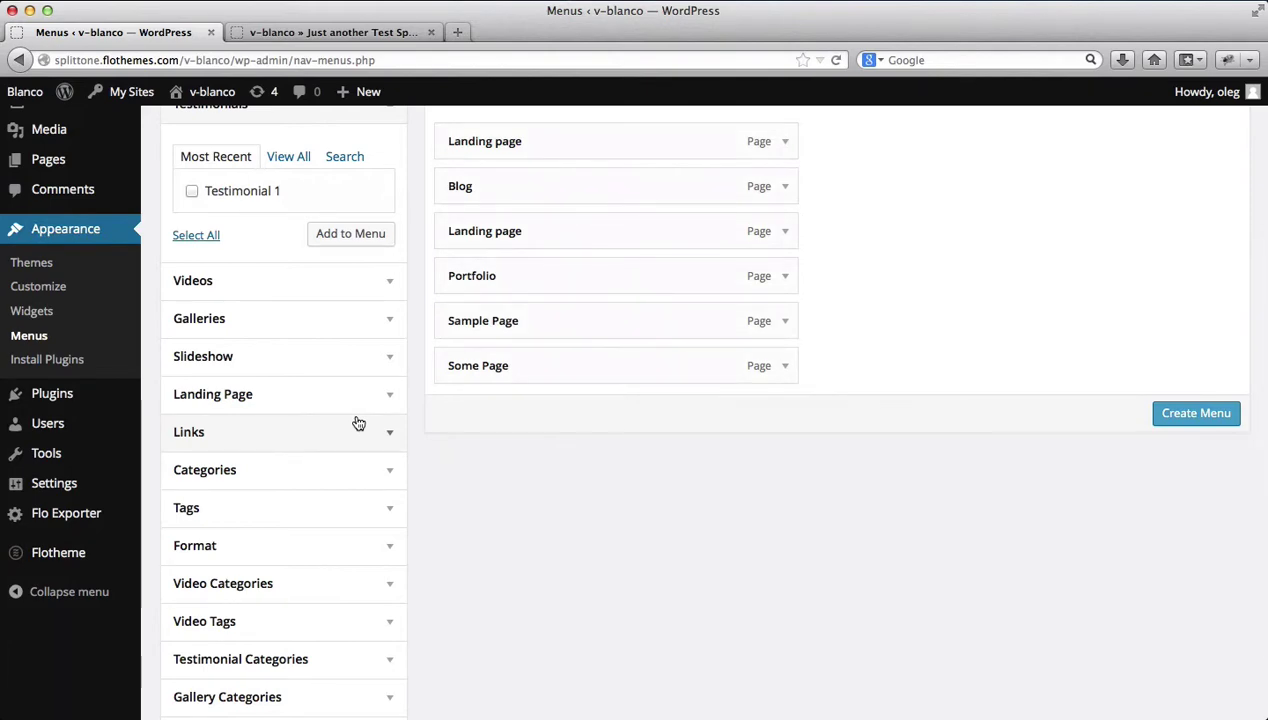
scroll(357, 423, up, 6)
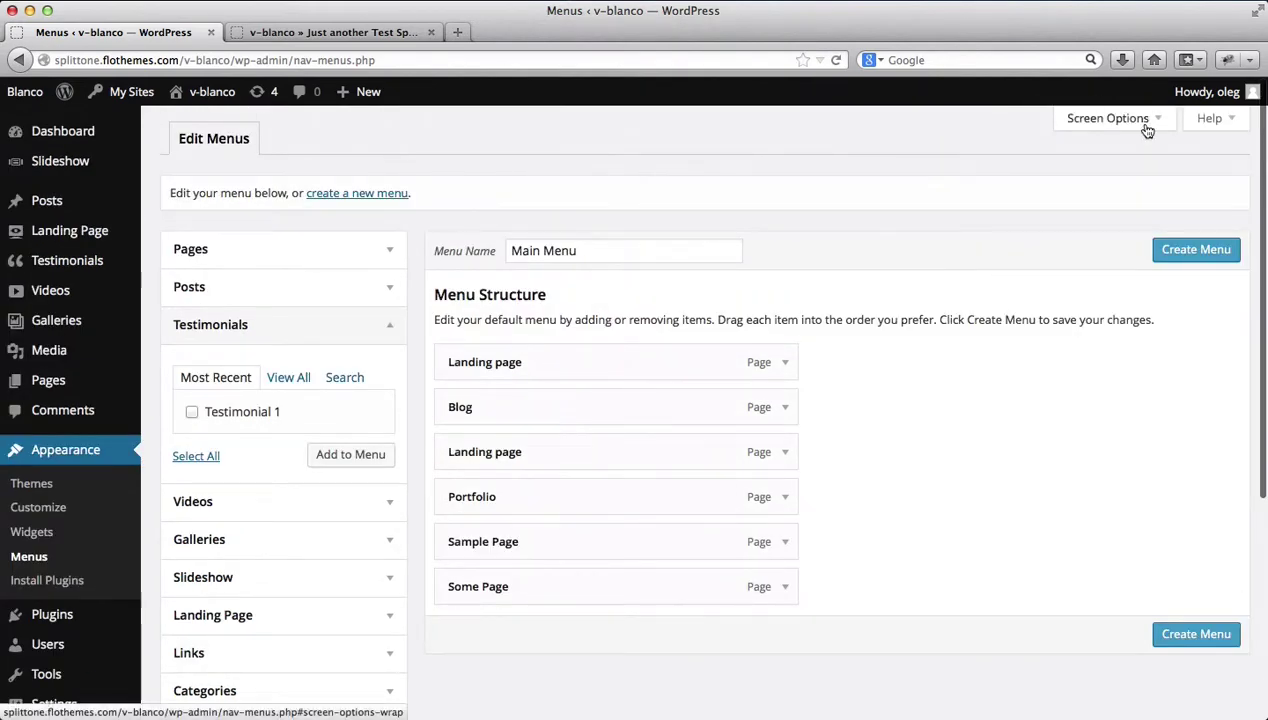
Hide the Testimonials box from the menu editor through the screen options
click(1110, 119)
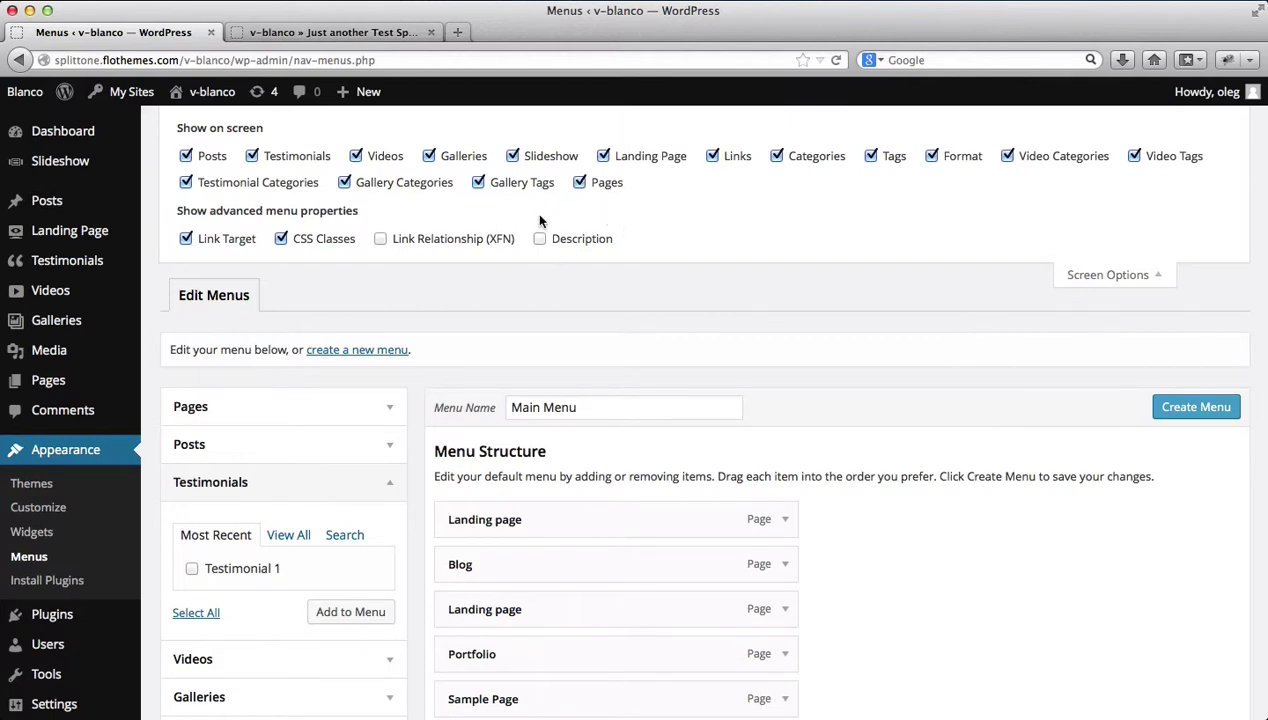
click(254, 162)
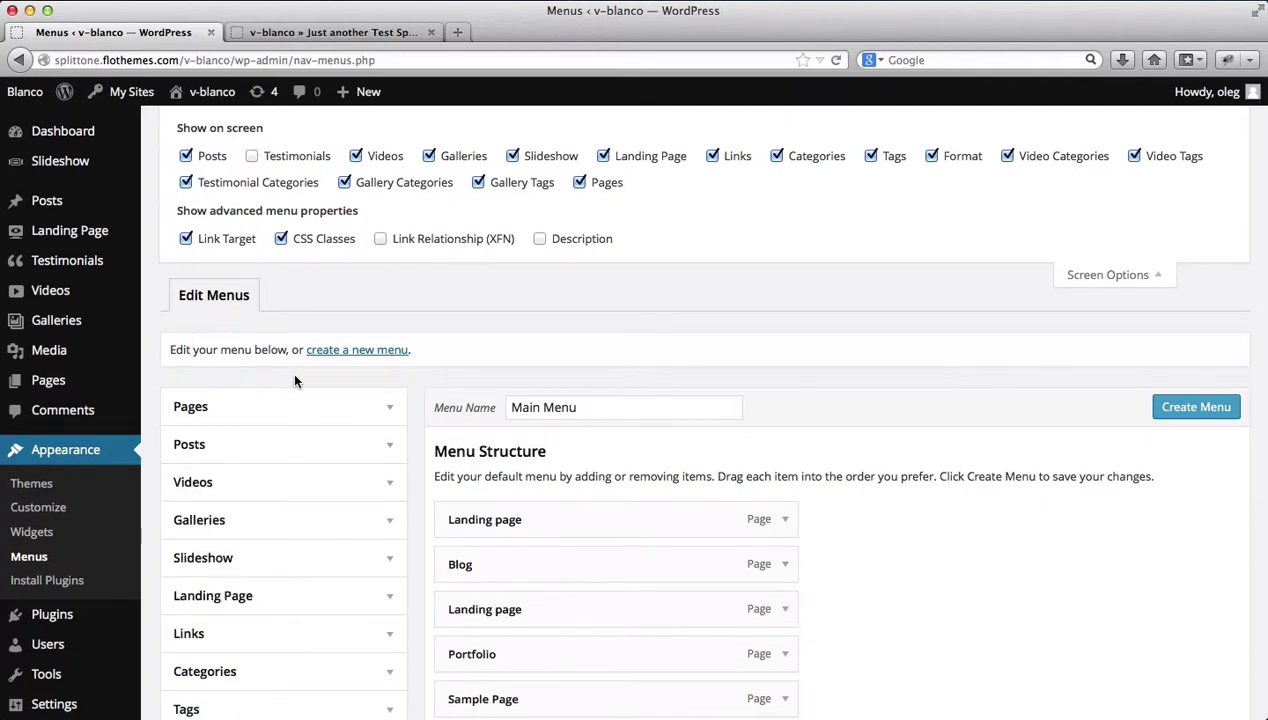
scroll(293, 375, down, 3)
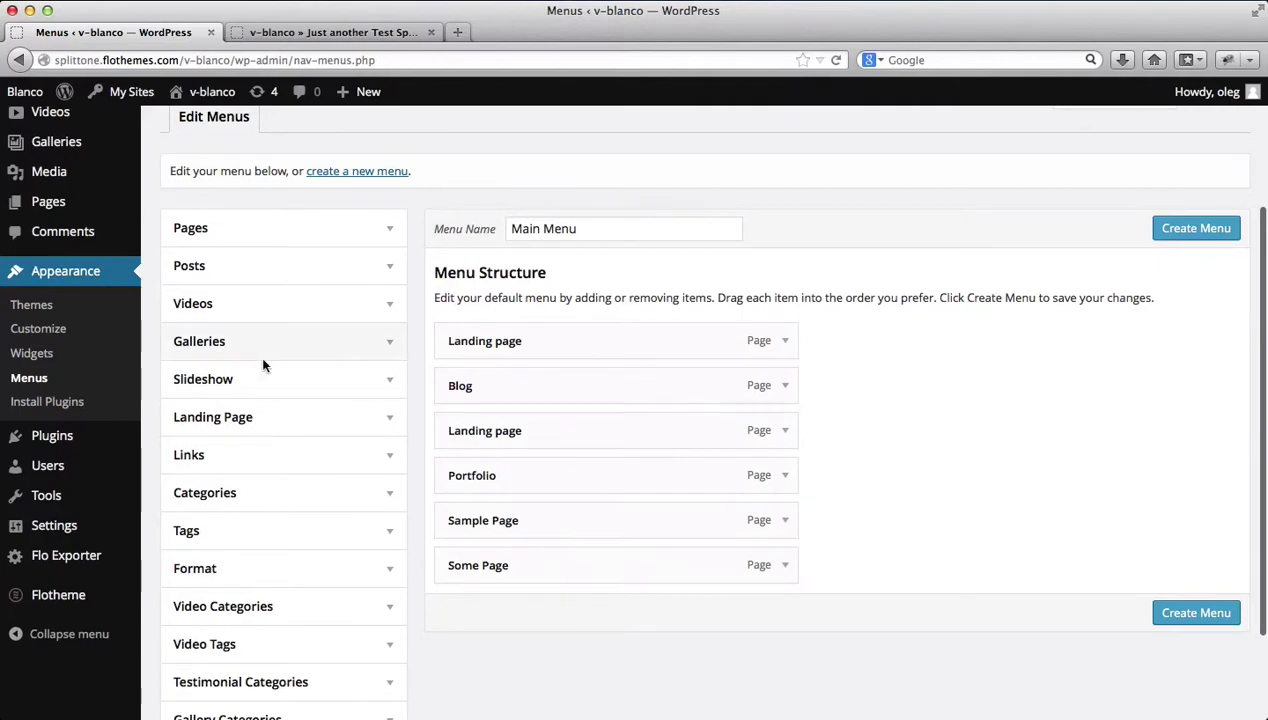
scroll(263, 363, up, 3)
click(1105, 274)
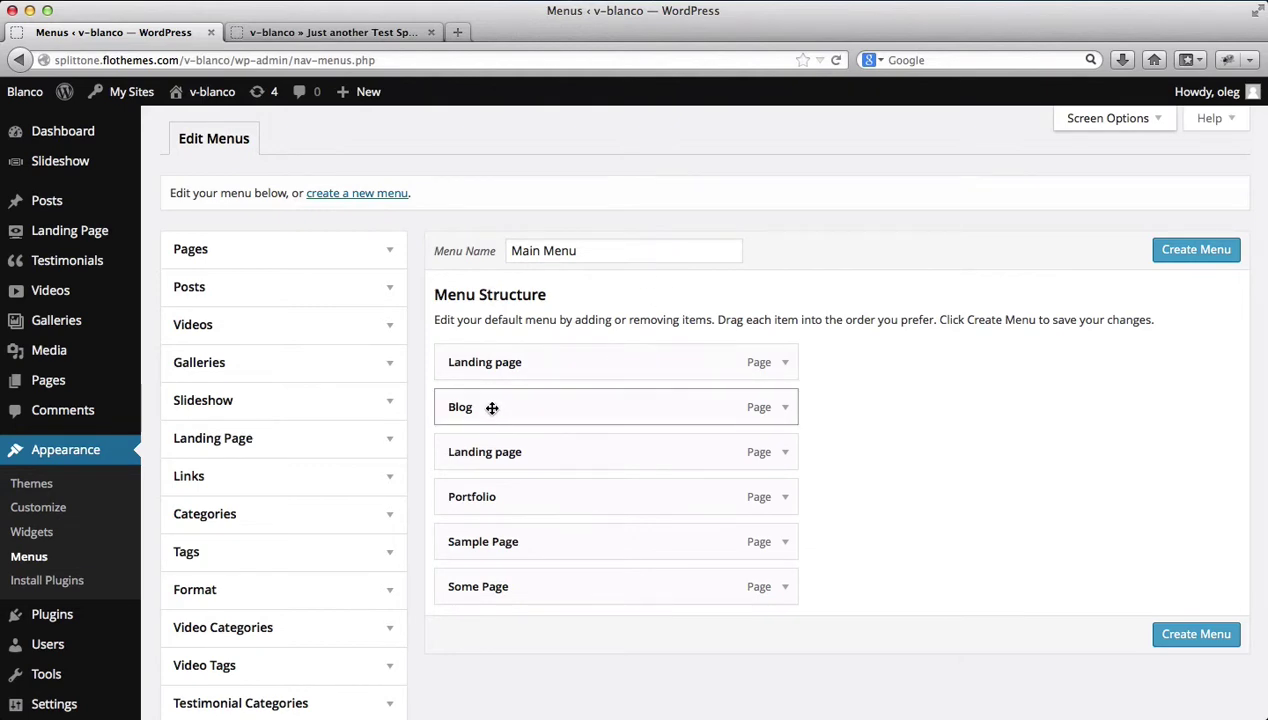
Remove the first of the two duplicate Landing page items from the menu structure
mouse_move(543, 399)
mouse_down()
mouse_move(621, 404)
mouse_move(532, 410)
mouse_move(623, 405)
mouse_move(538, 399)
mouse_up()
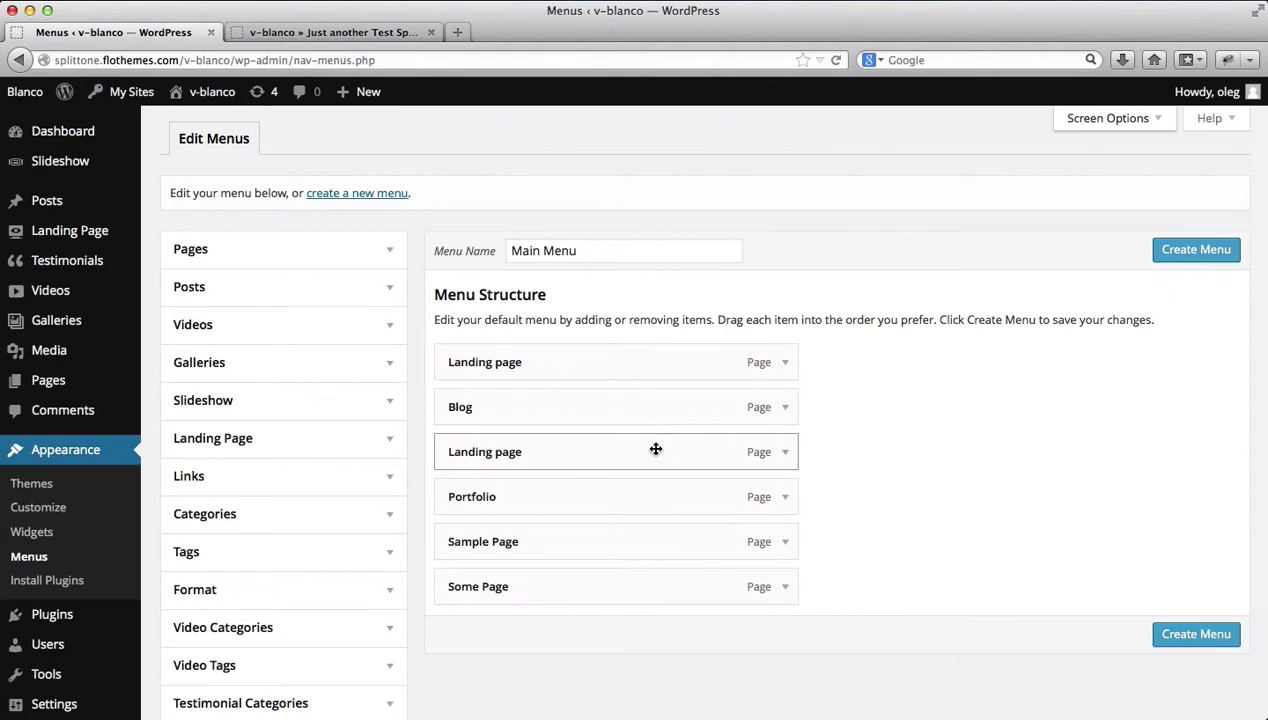
click(783, 364)
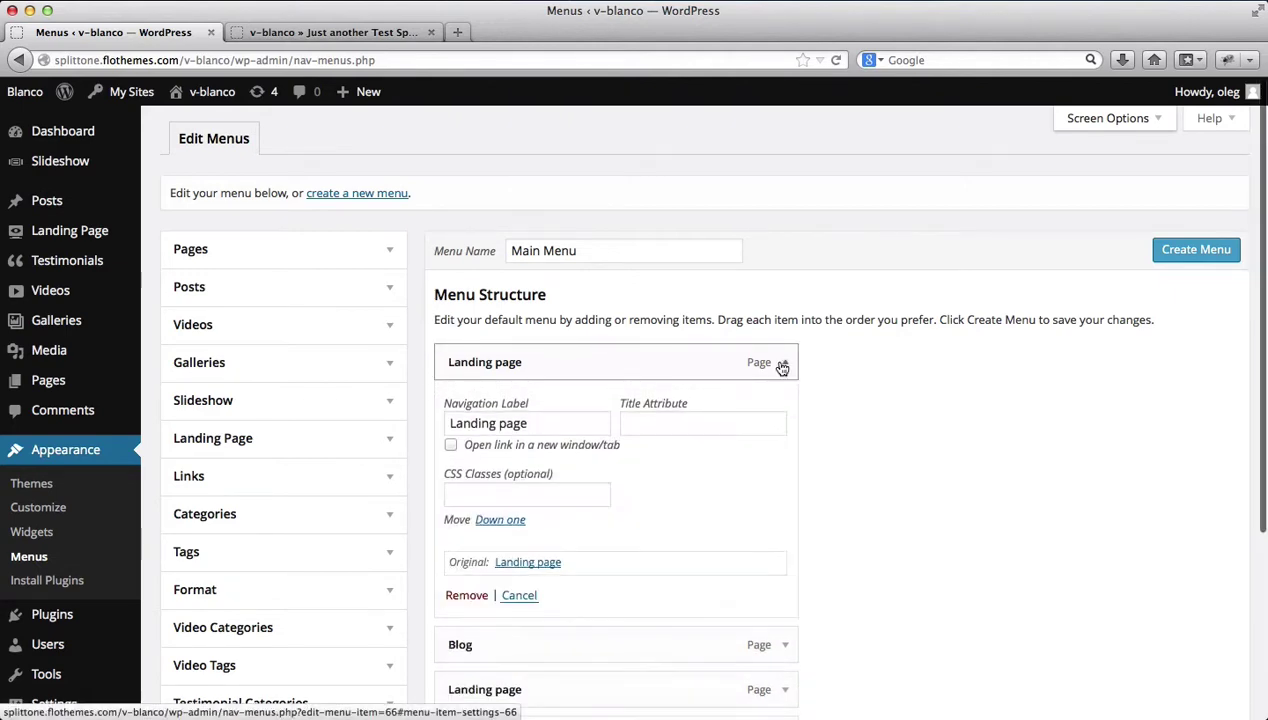
click(466, 596)
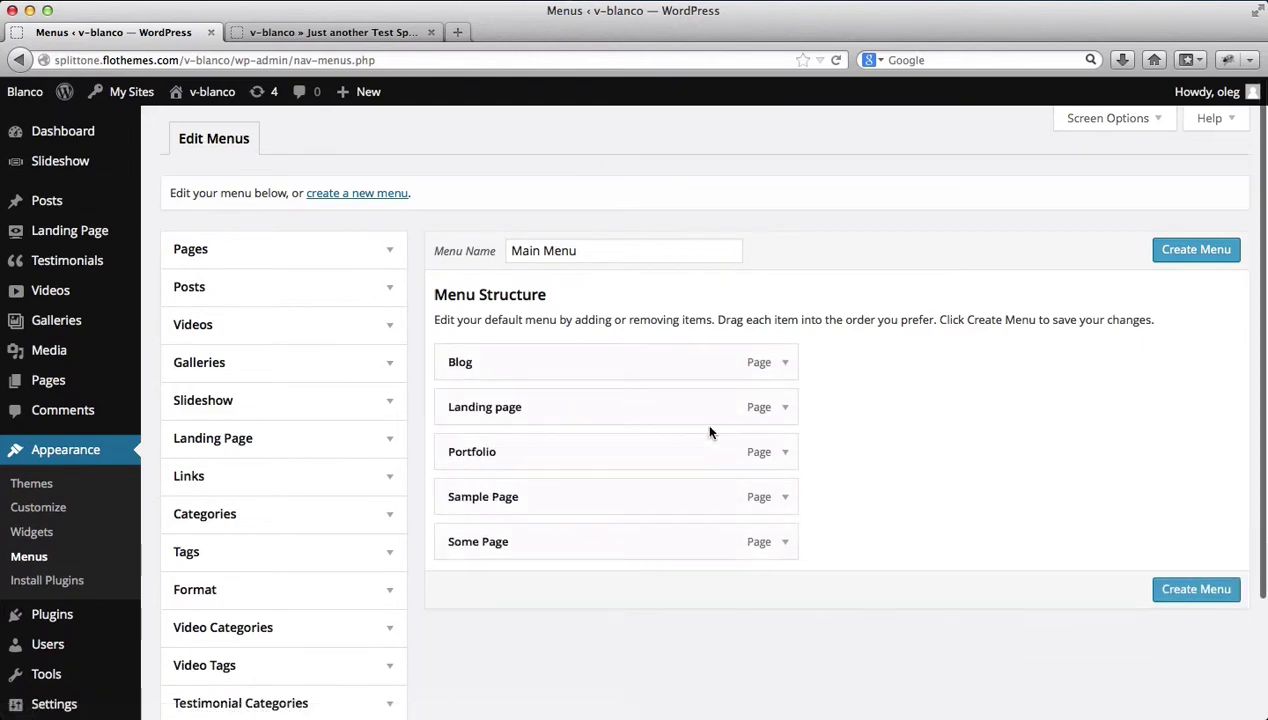
Move Blog below Landing page and nest Sample Page under Portfolio as a sub item
drag(609, 361, 613, 408)
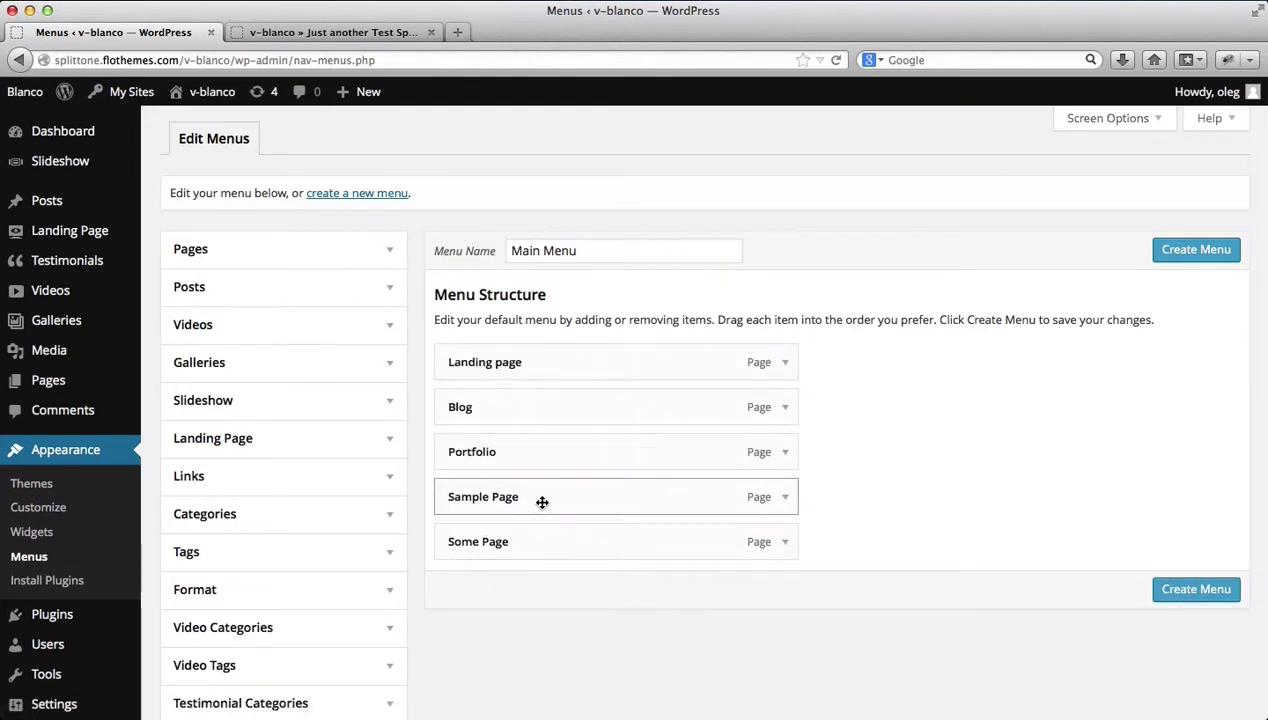
drag(539, 502, 580, 496)
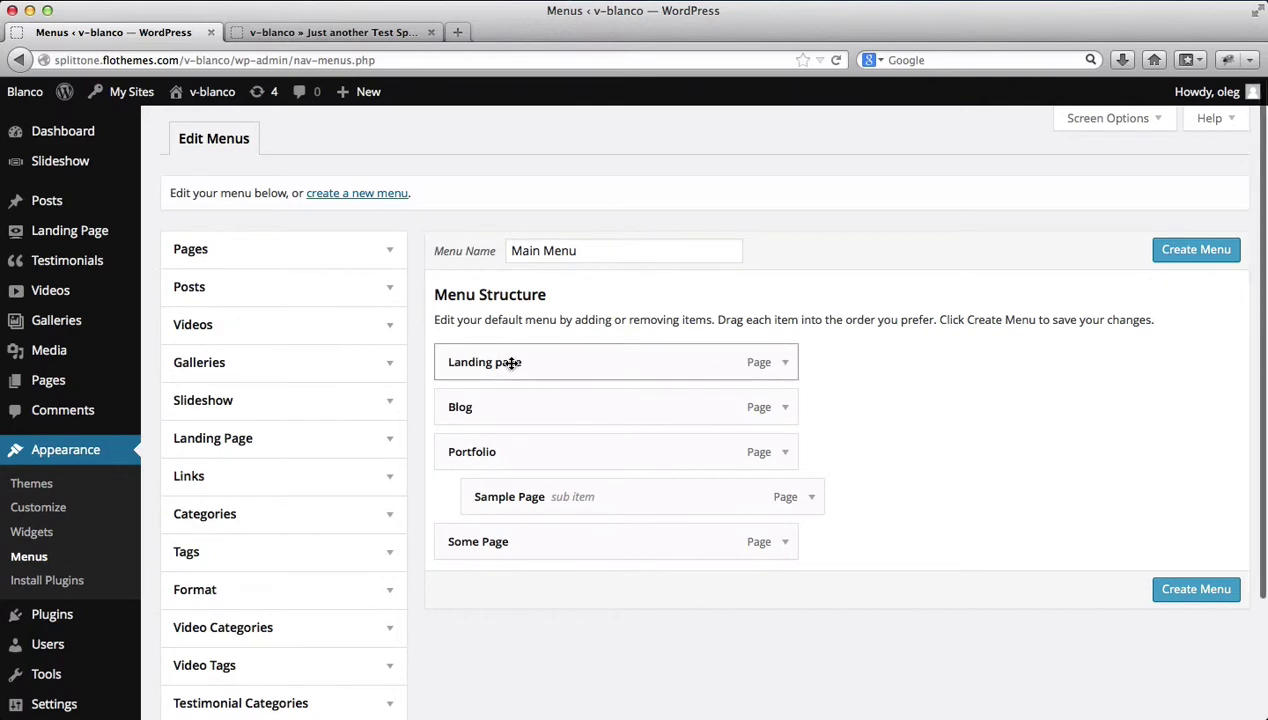
scroll(511, 363, down, 1)
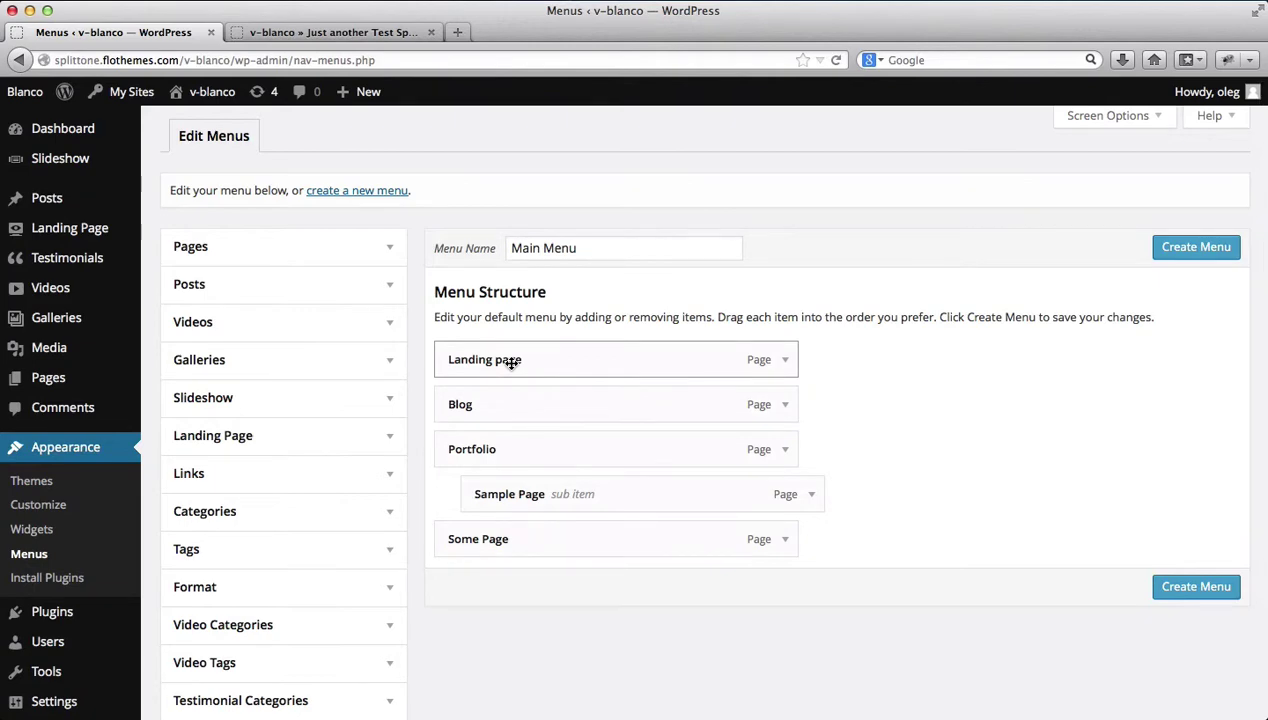
scroll(408, 353, down, 3)
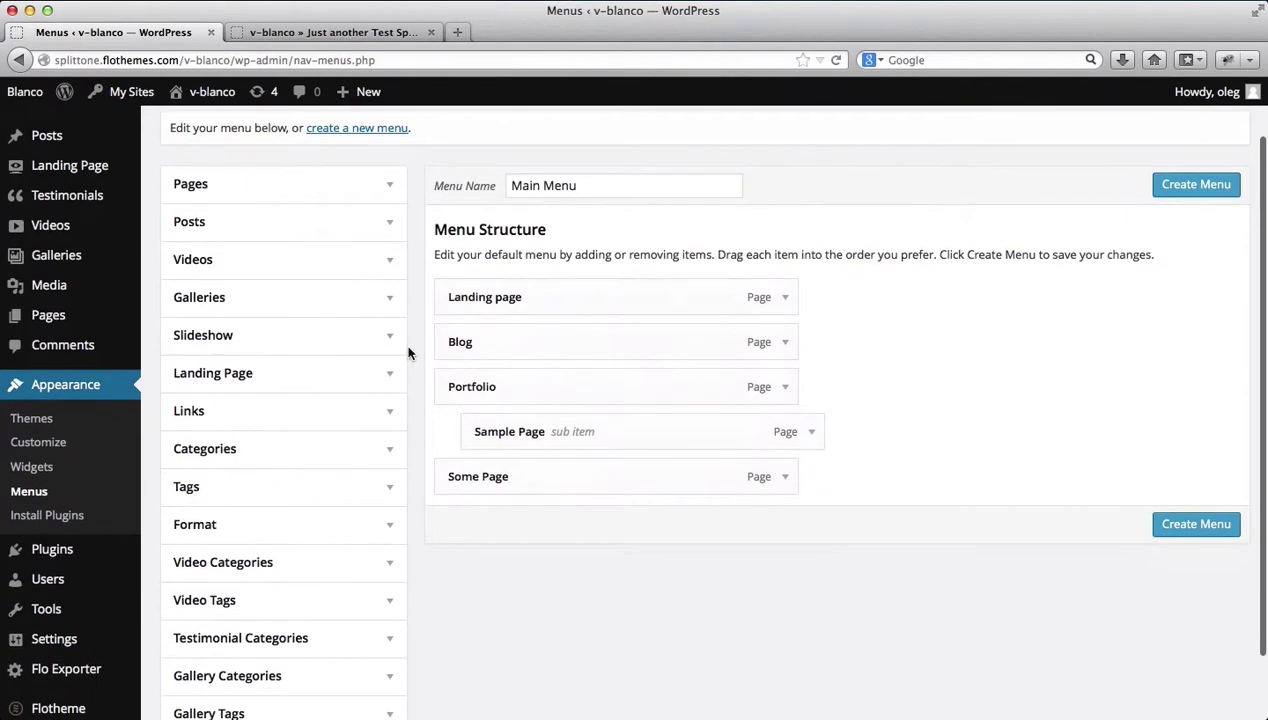
scroll(408, 353, down, 2)
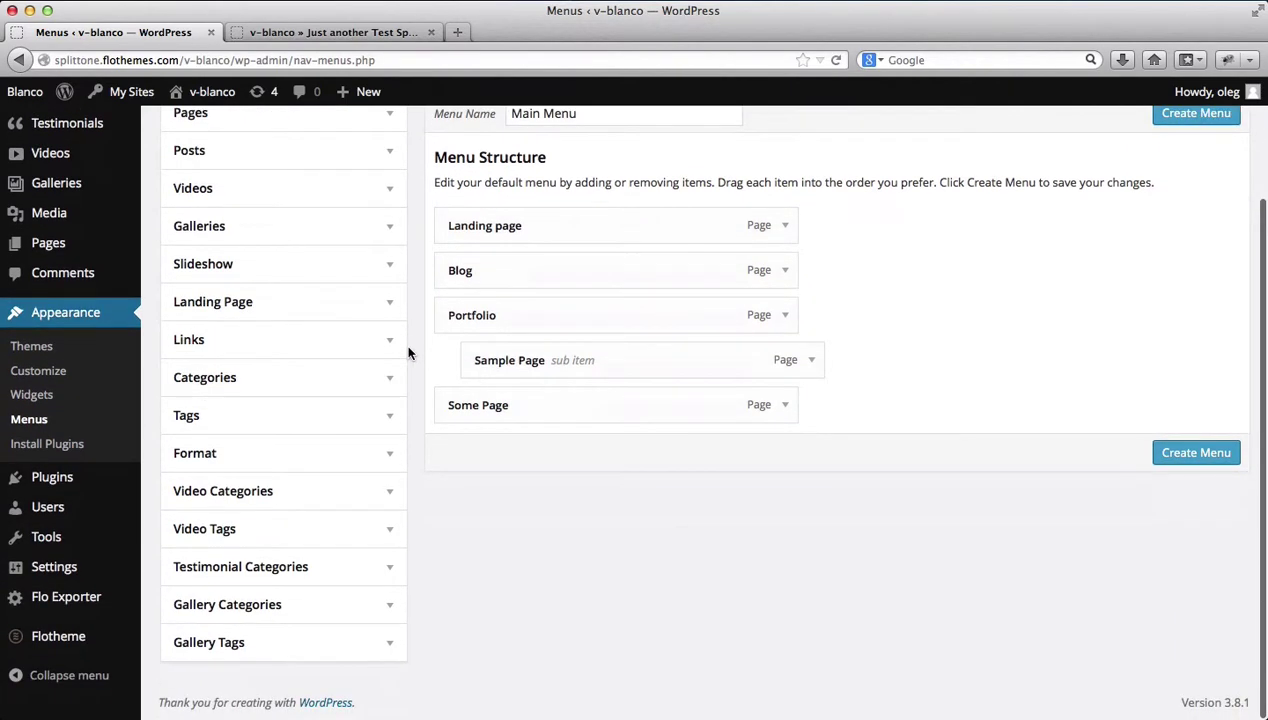
click(389, 345)
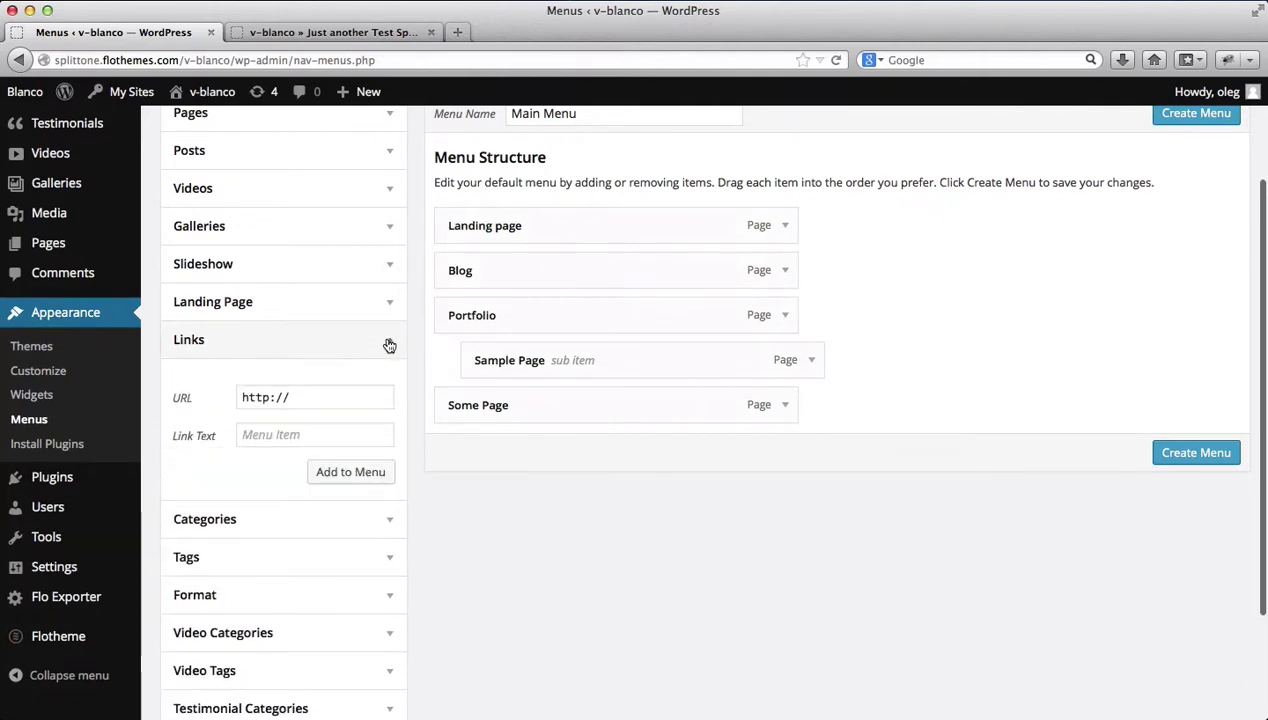
click(309, 433)
text(Cust)
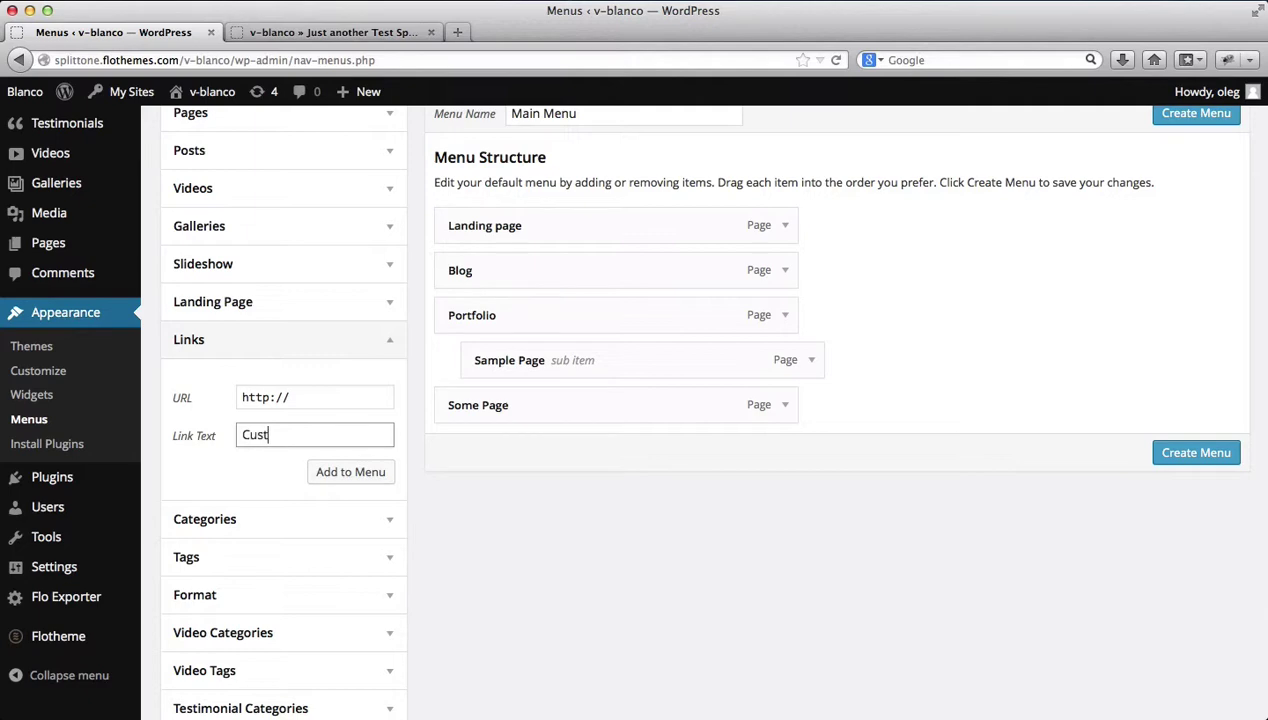
text(om Link)
click(306, 395)
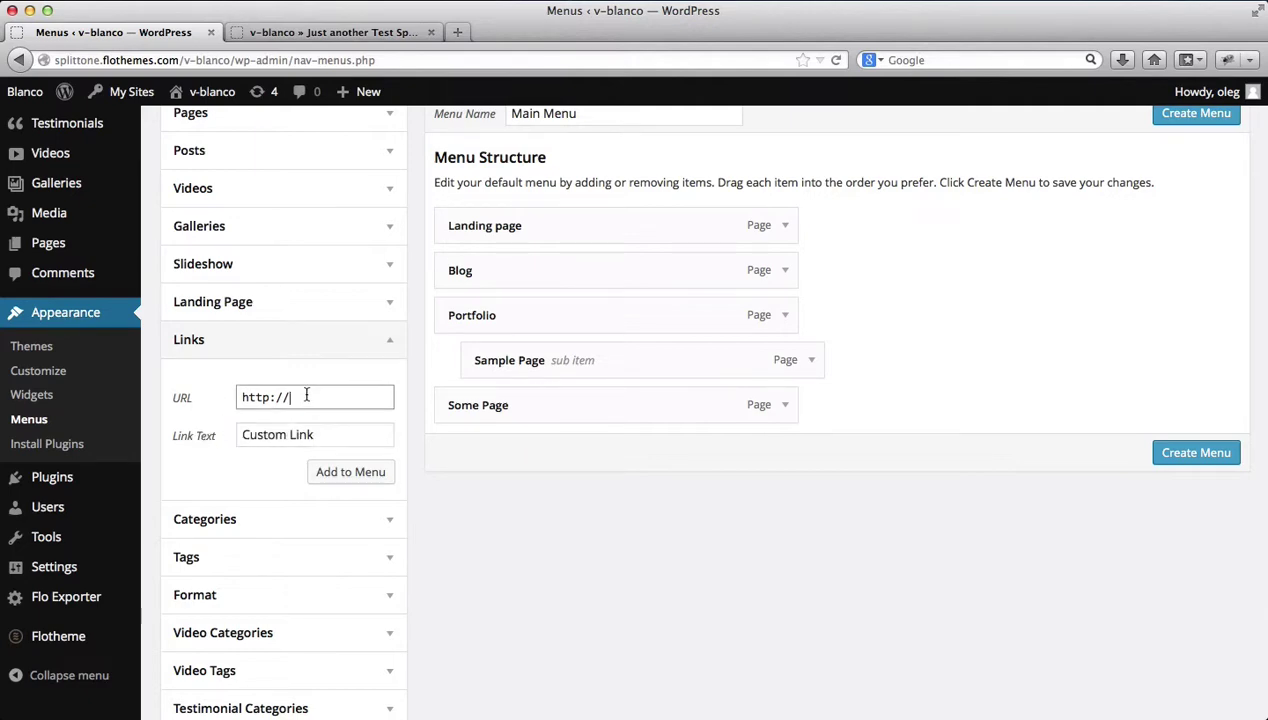
text(google.com)
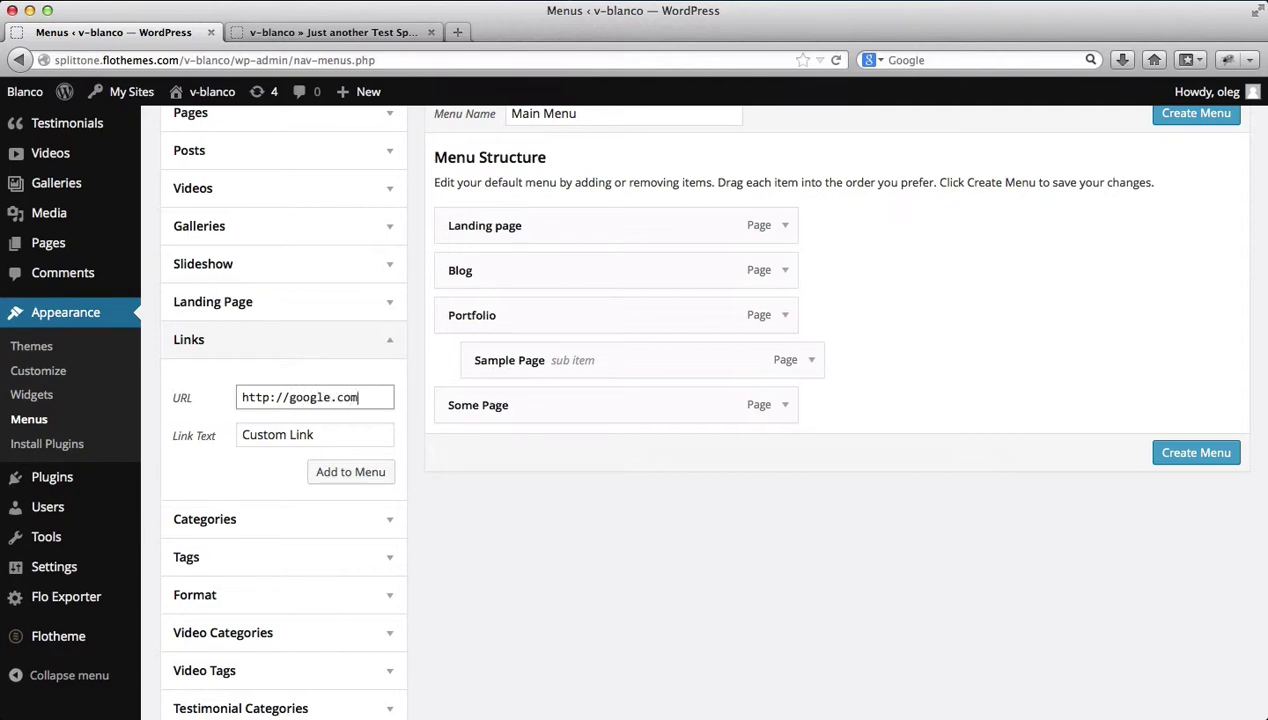
click(338, 474)
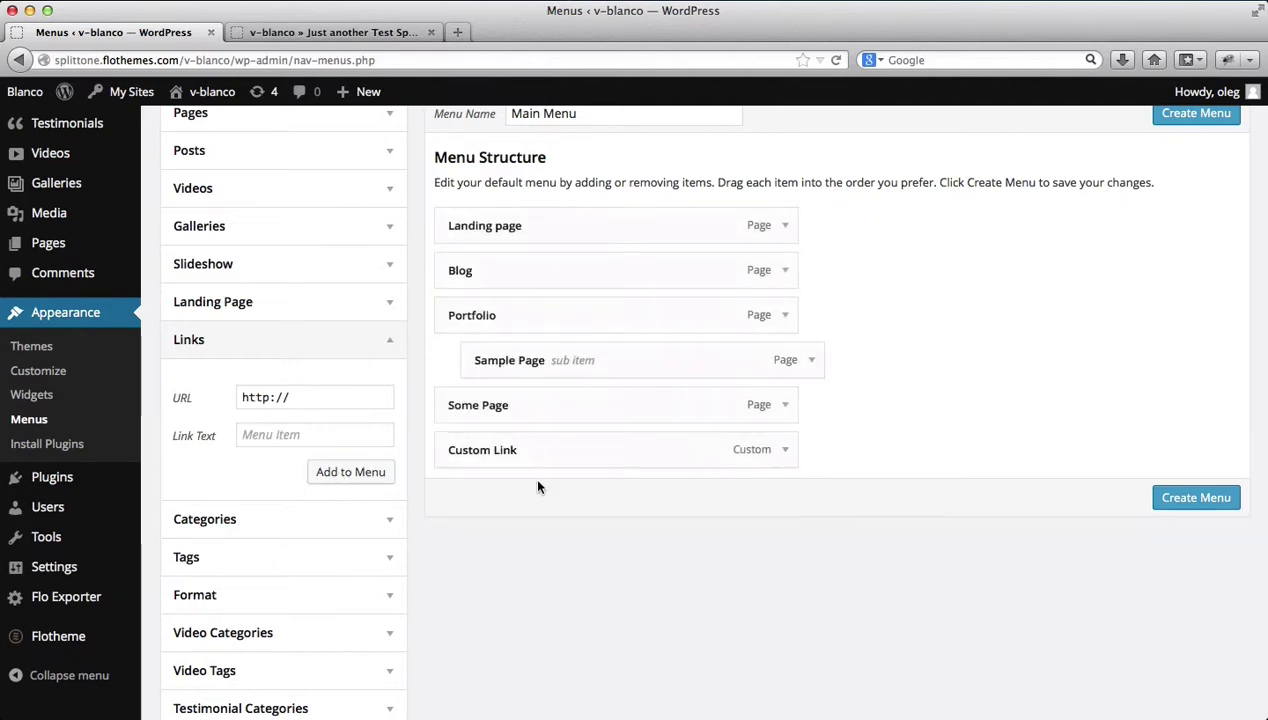
Create the menu and save it with the Main menu theme location assigned
click(1197, 498)
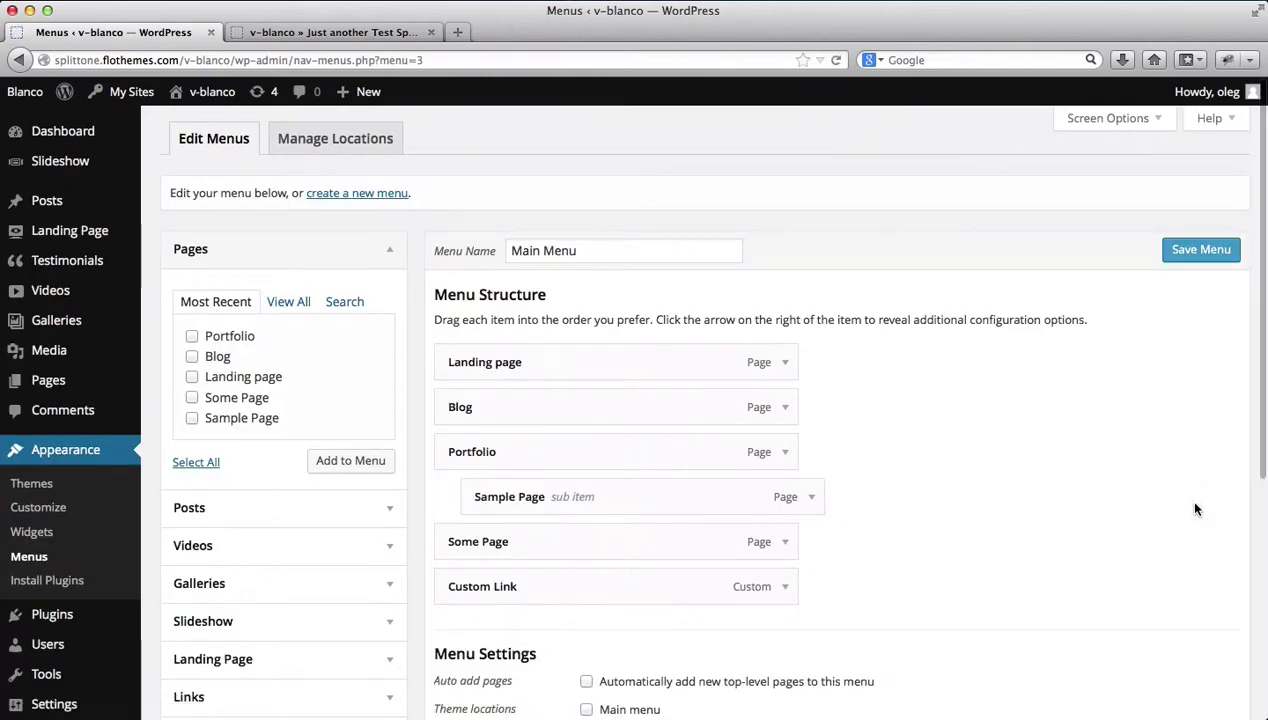
scroll(1195, 509, down, 5)
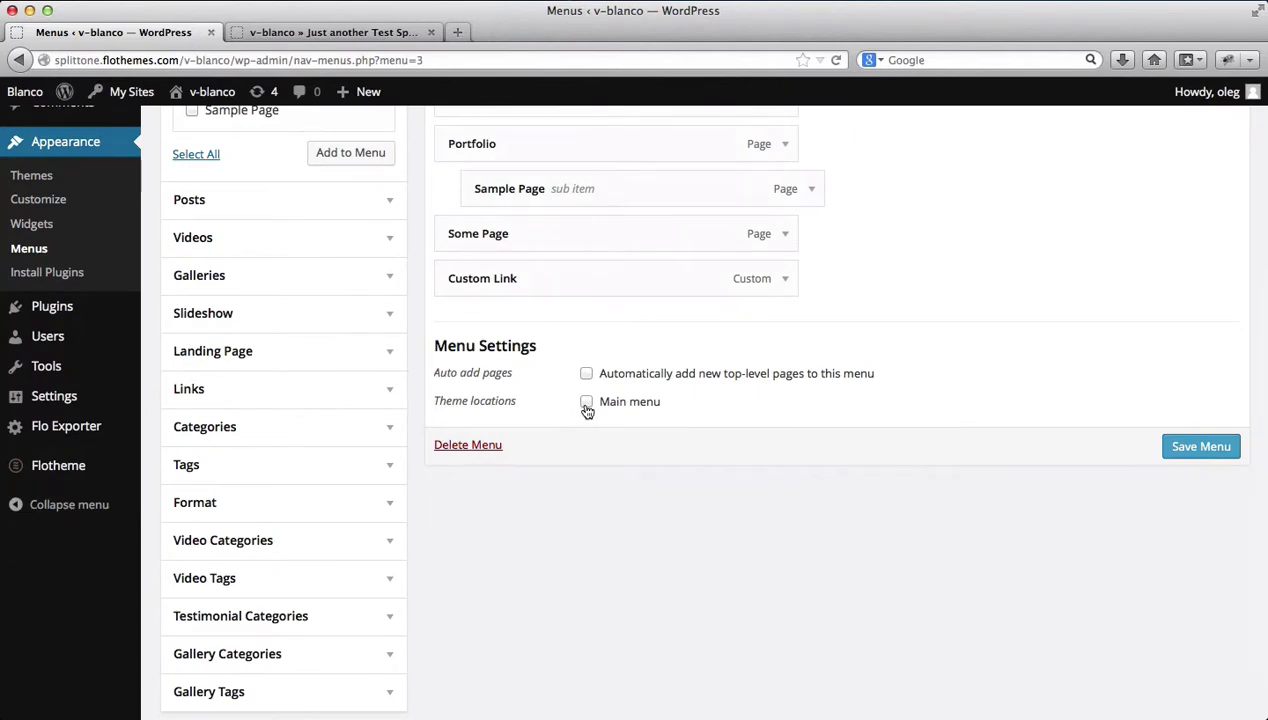
click(587, 409)
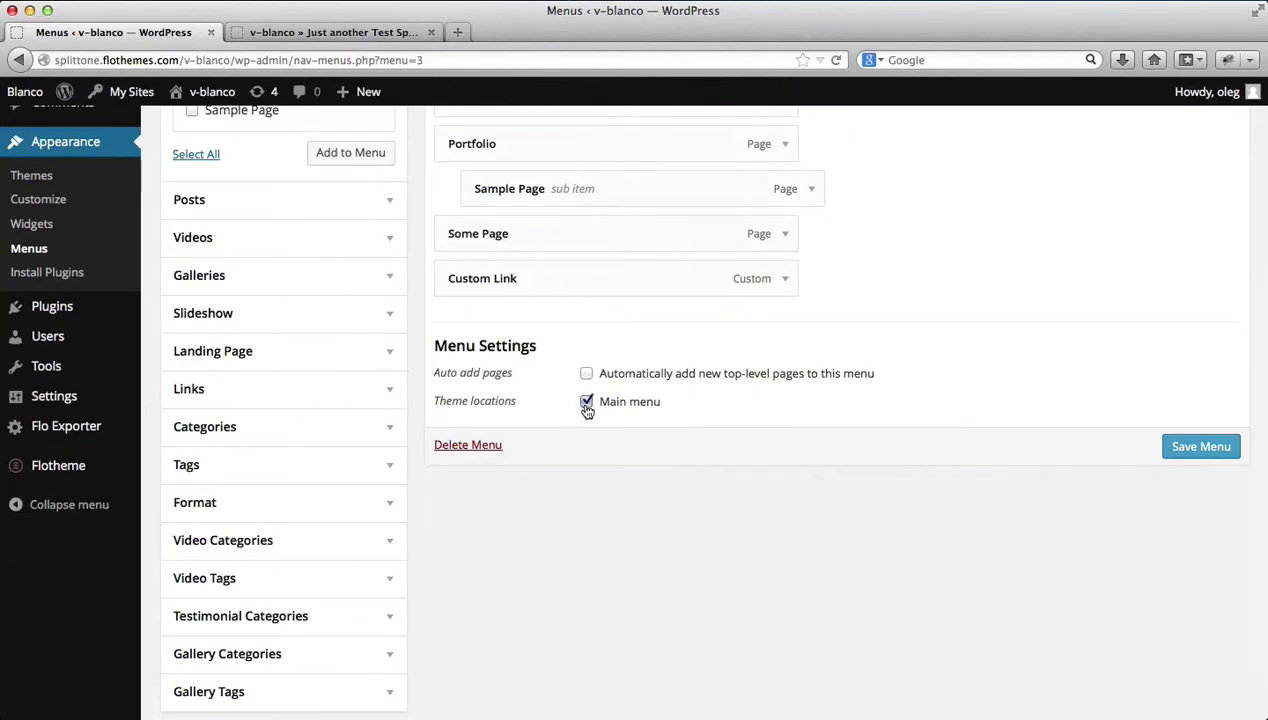
click(1212, 447)
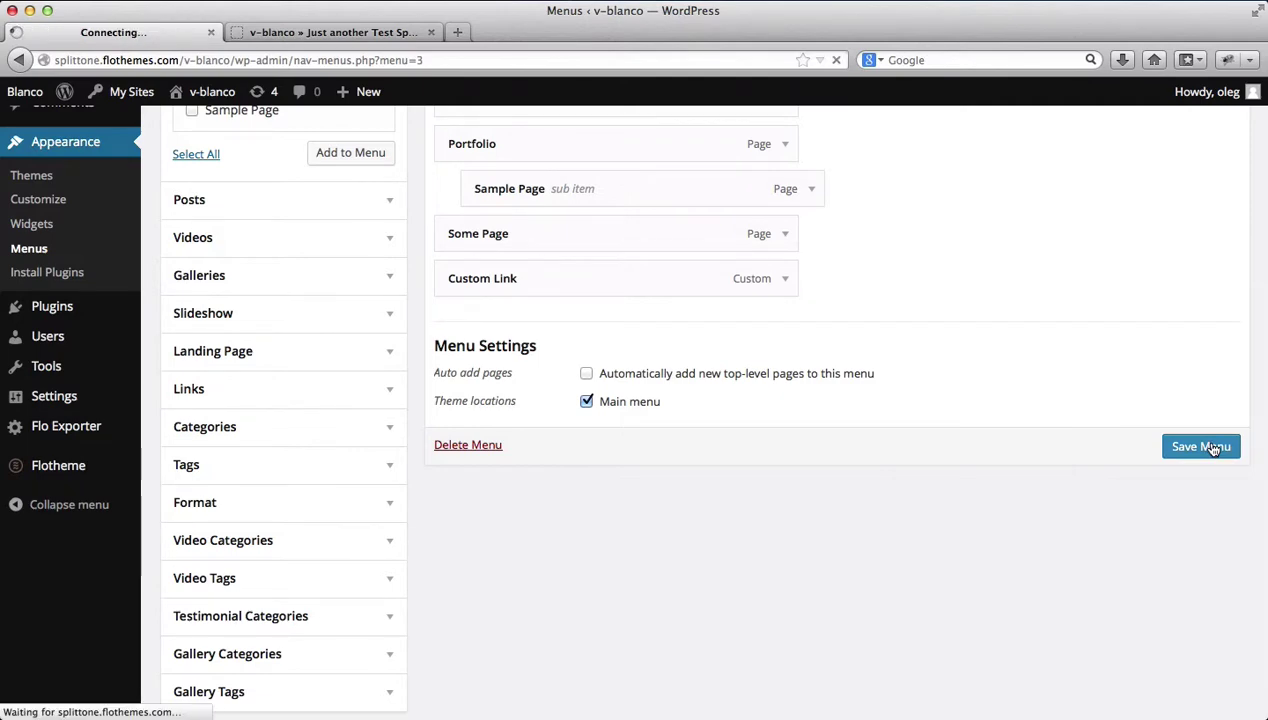
Reload the live site, expand its navigation menu, and test the Custom Link item before returning to the site
key(ctrl+Tab)
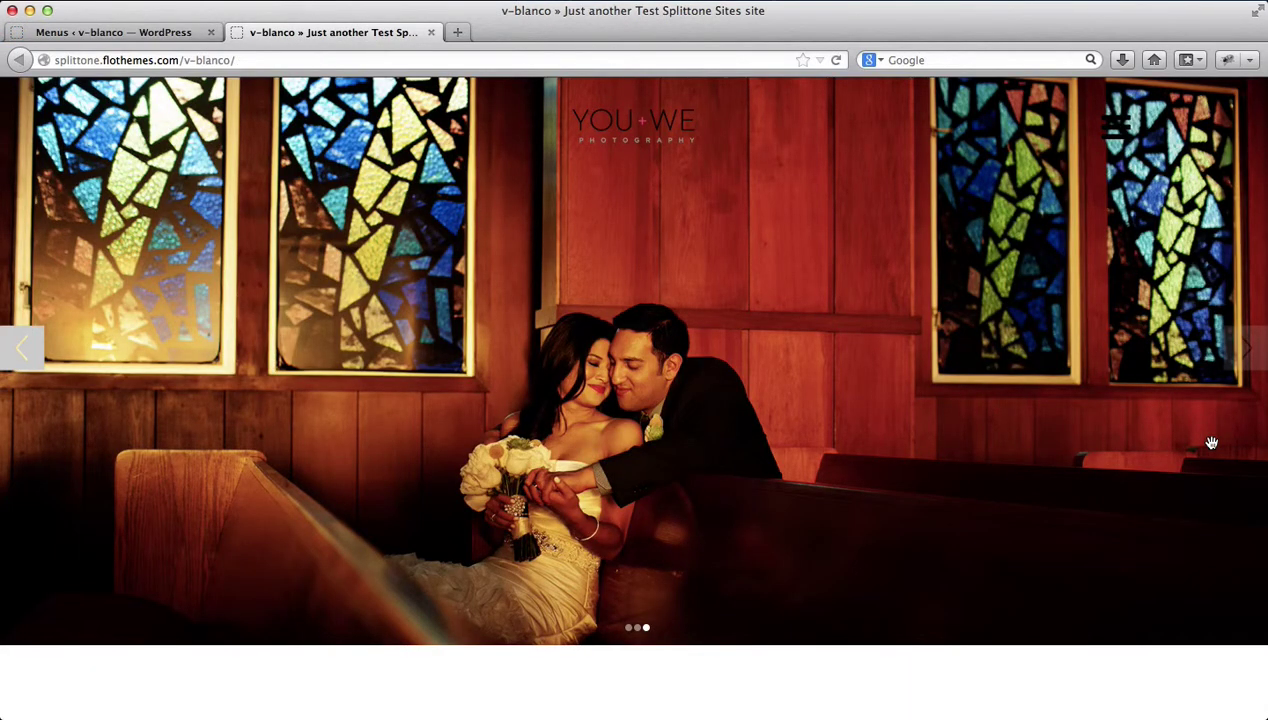
key(super+r)
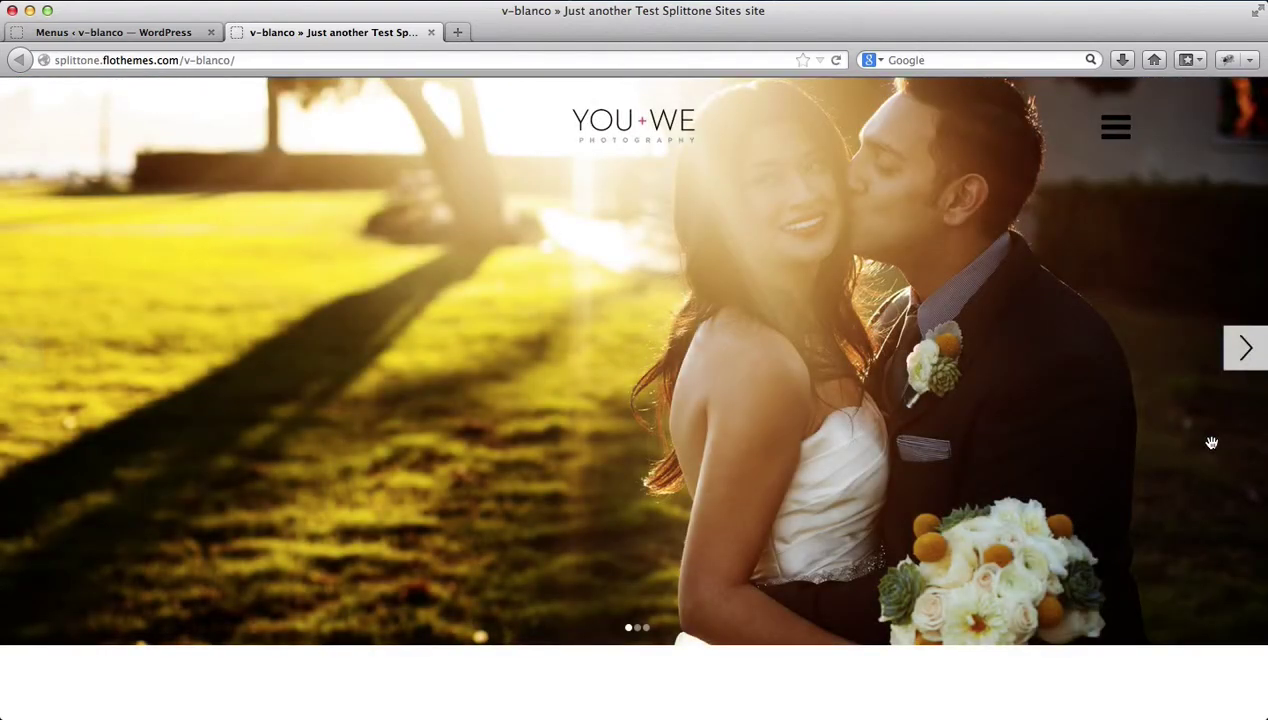
click(1116, 142)
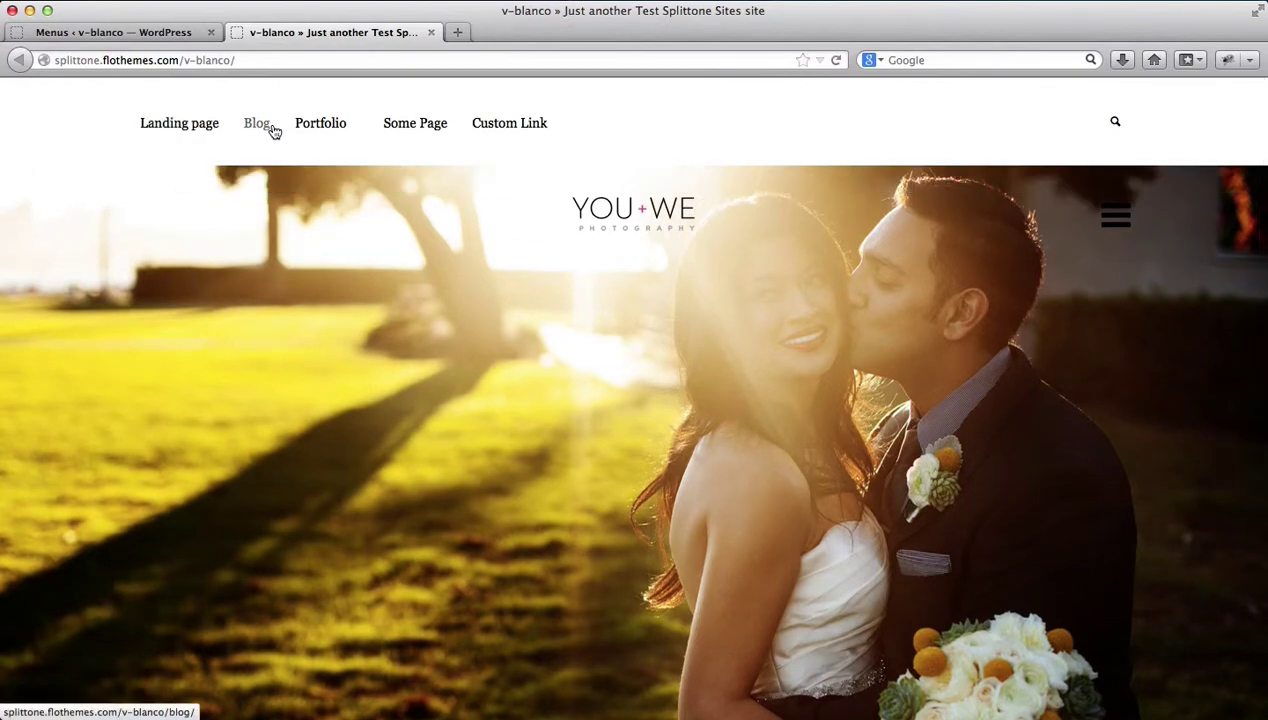
mouse_move(310, 131)
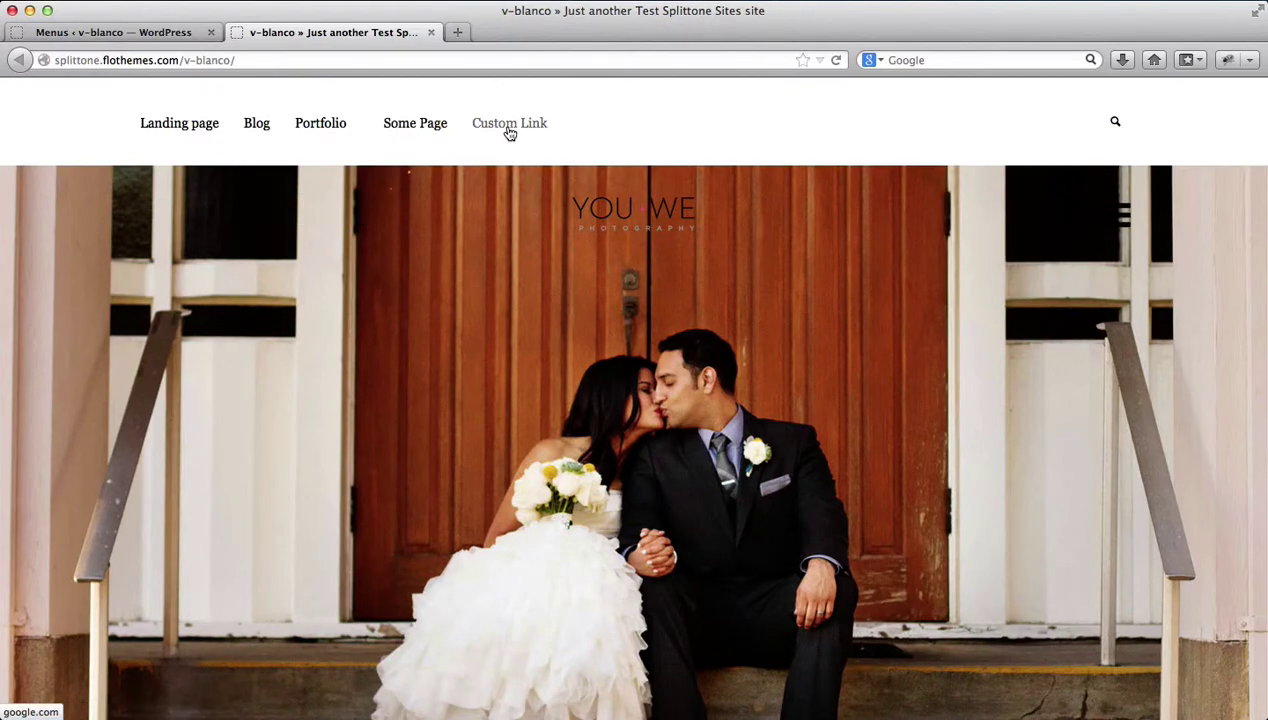
click(509, 125)
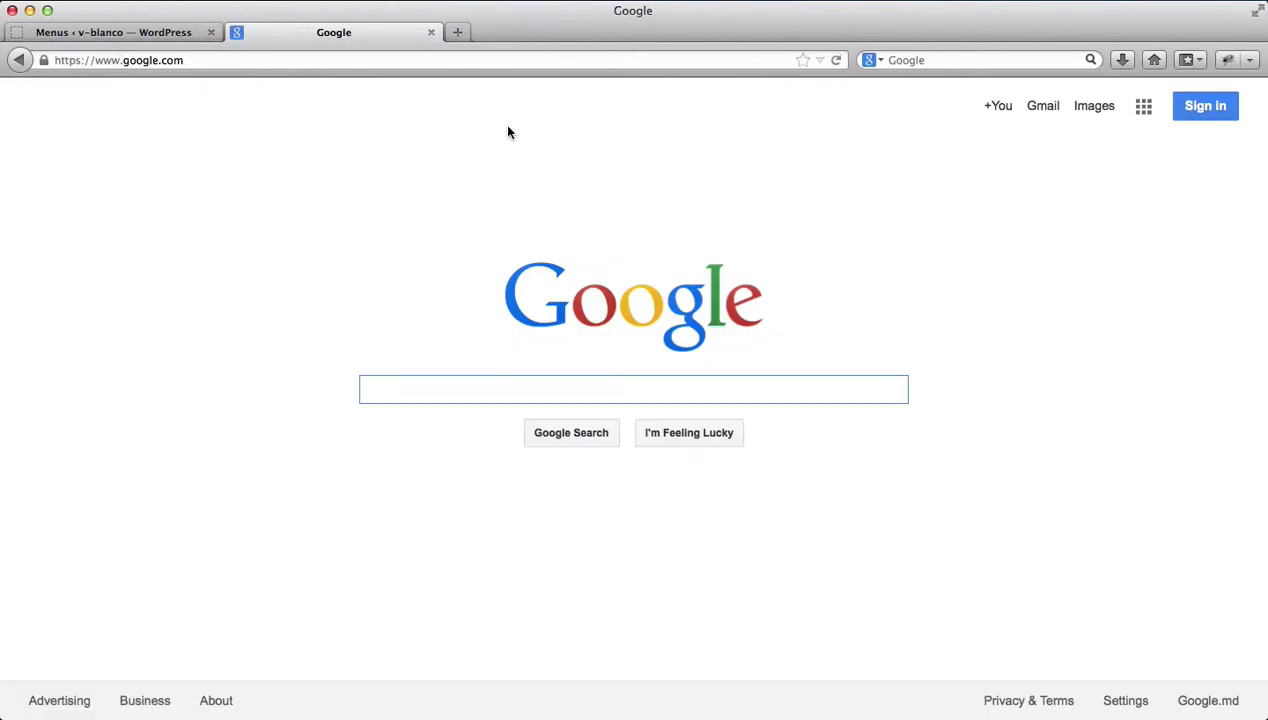
key(super+[)
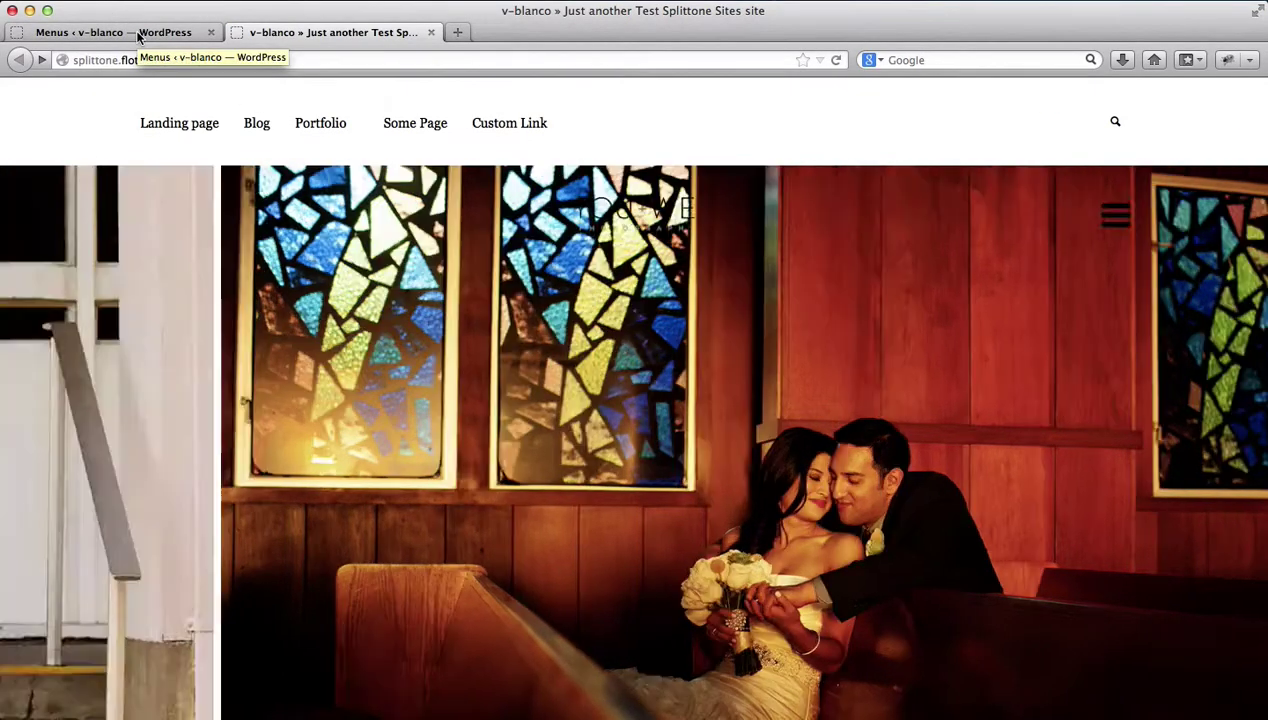
Open the Flotheme Typography settings in a separate tab and look over the font choices for Navigation Font
click(139, 37)
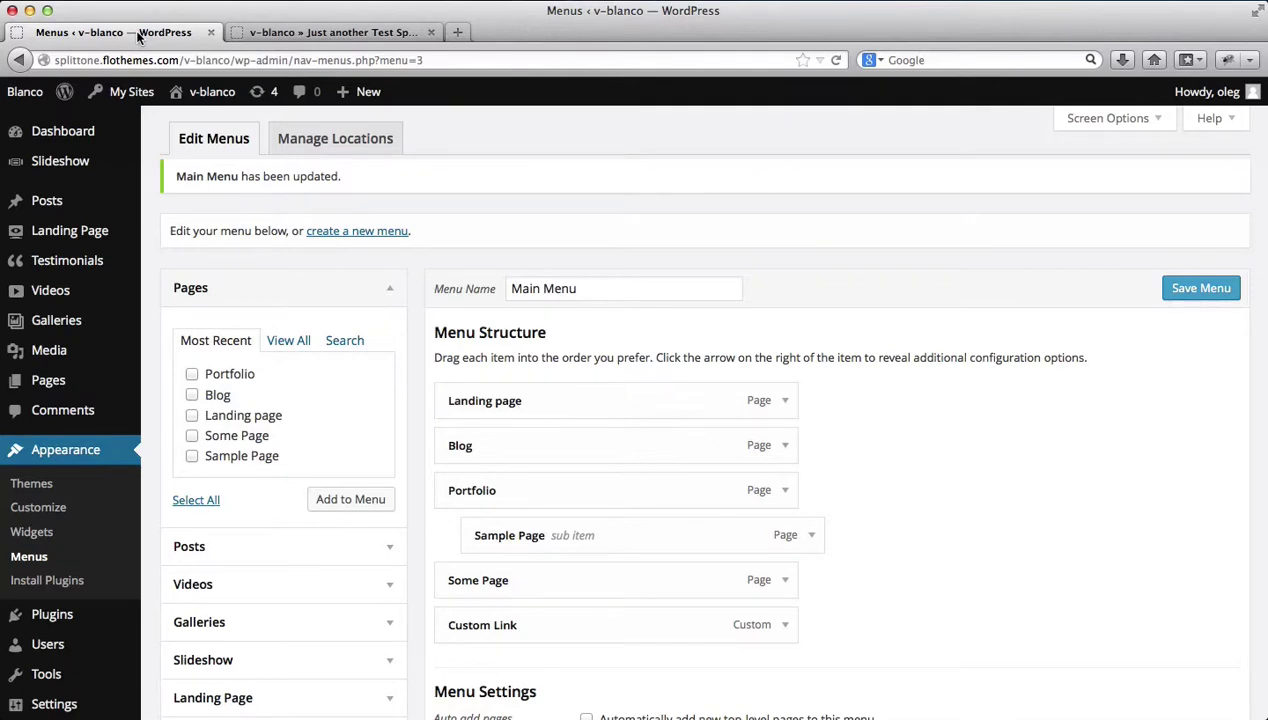
scroll(226, 298, down, 5)
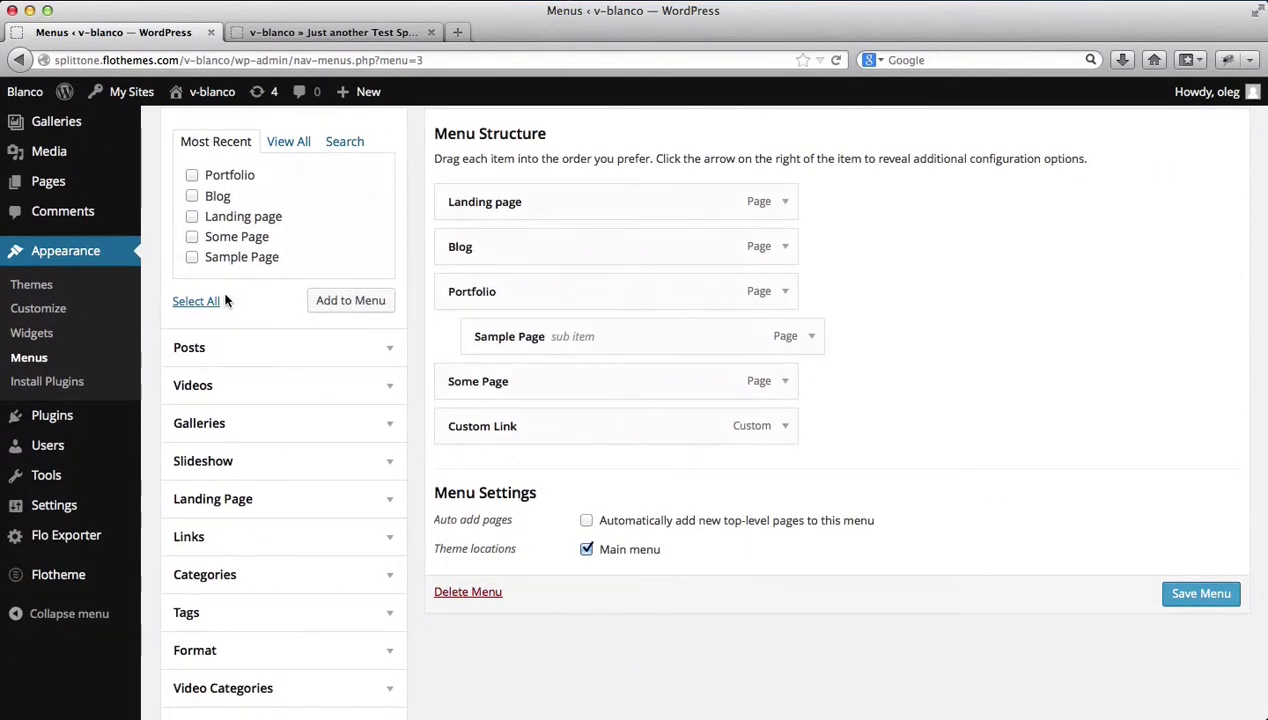
mouse_move(72, 583)
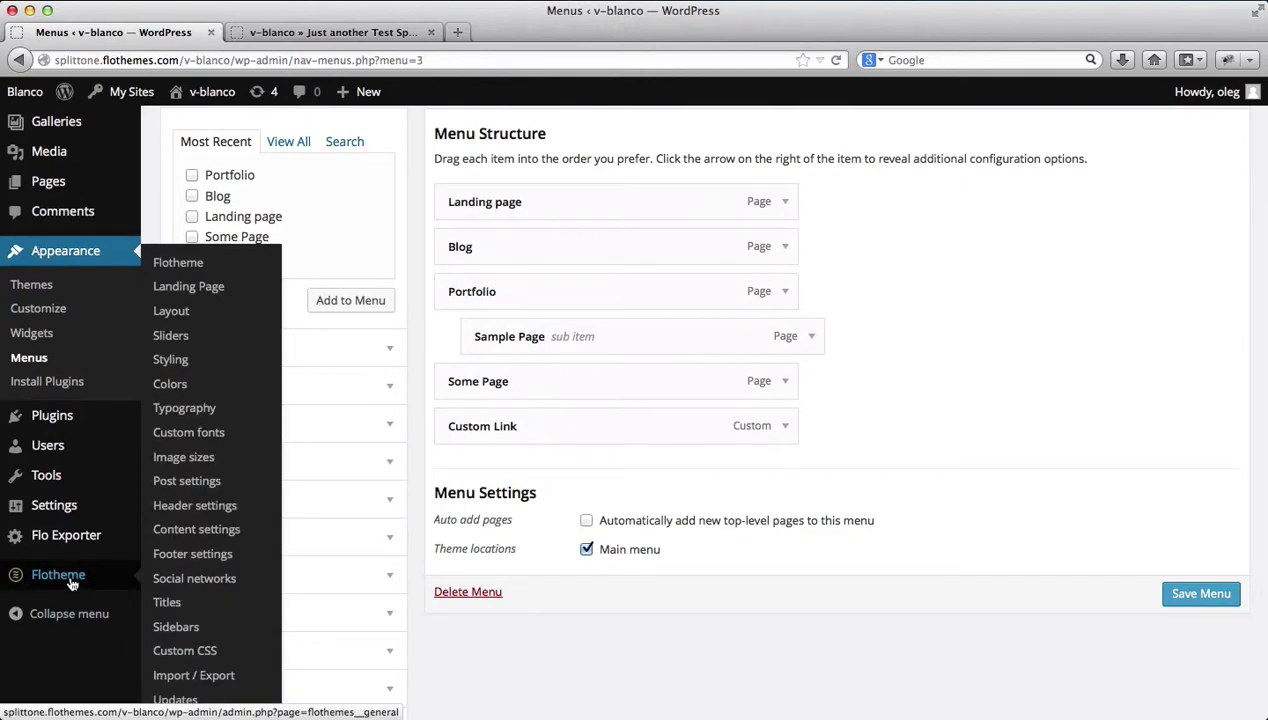
super+click(224, 412)
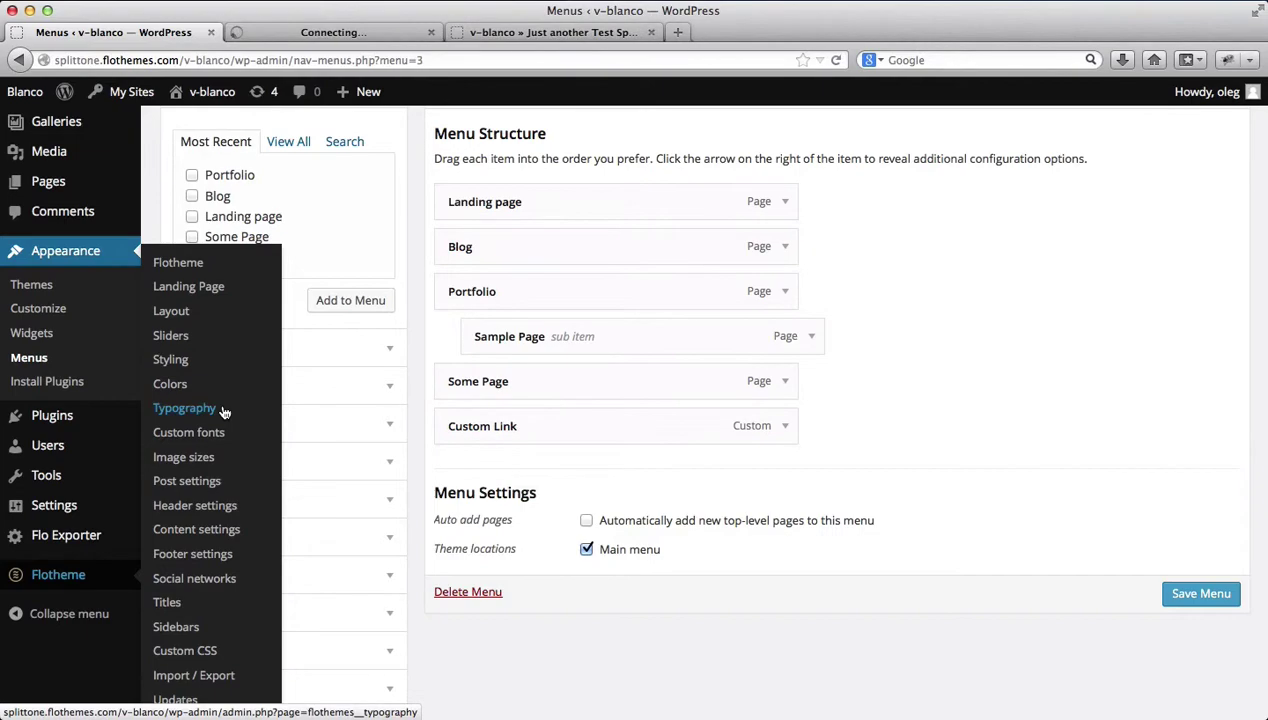
key(ctrl+Tab)
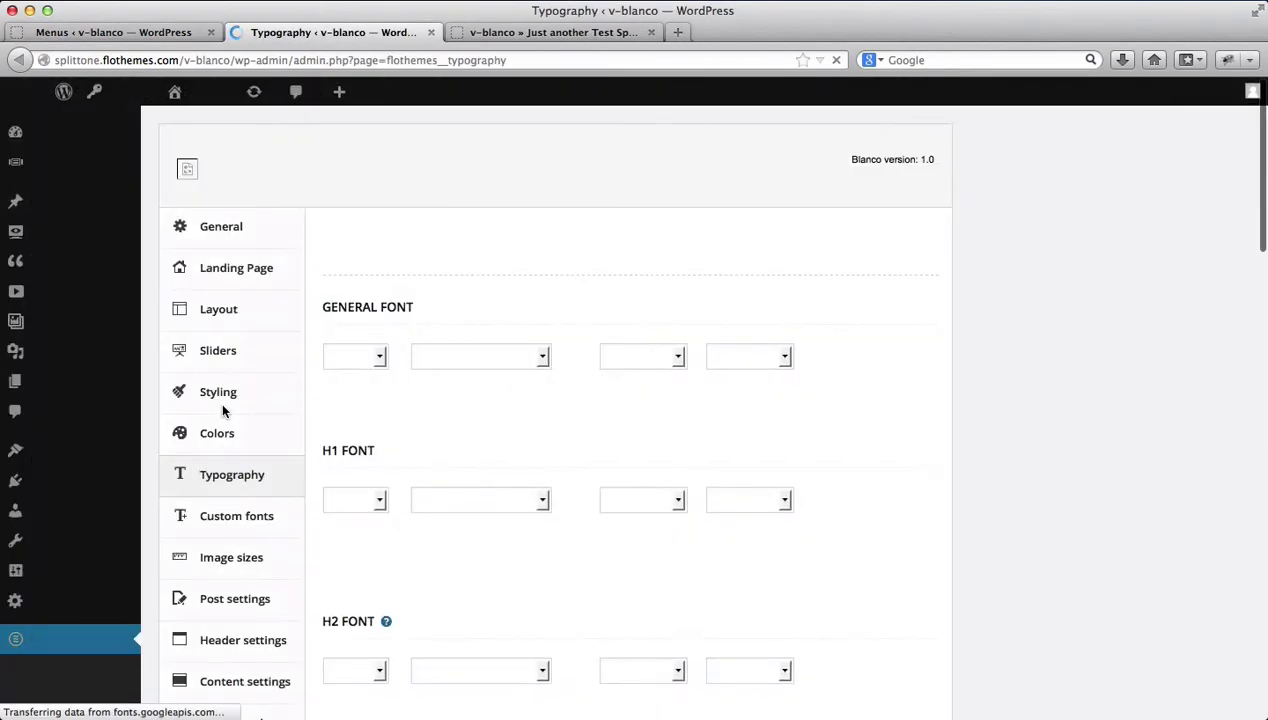
scroll(467, 396, down, 15)
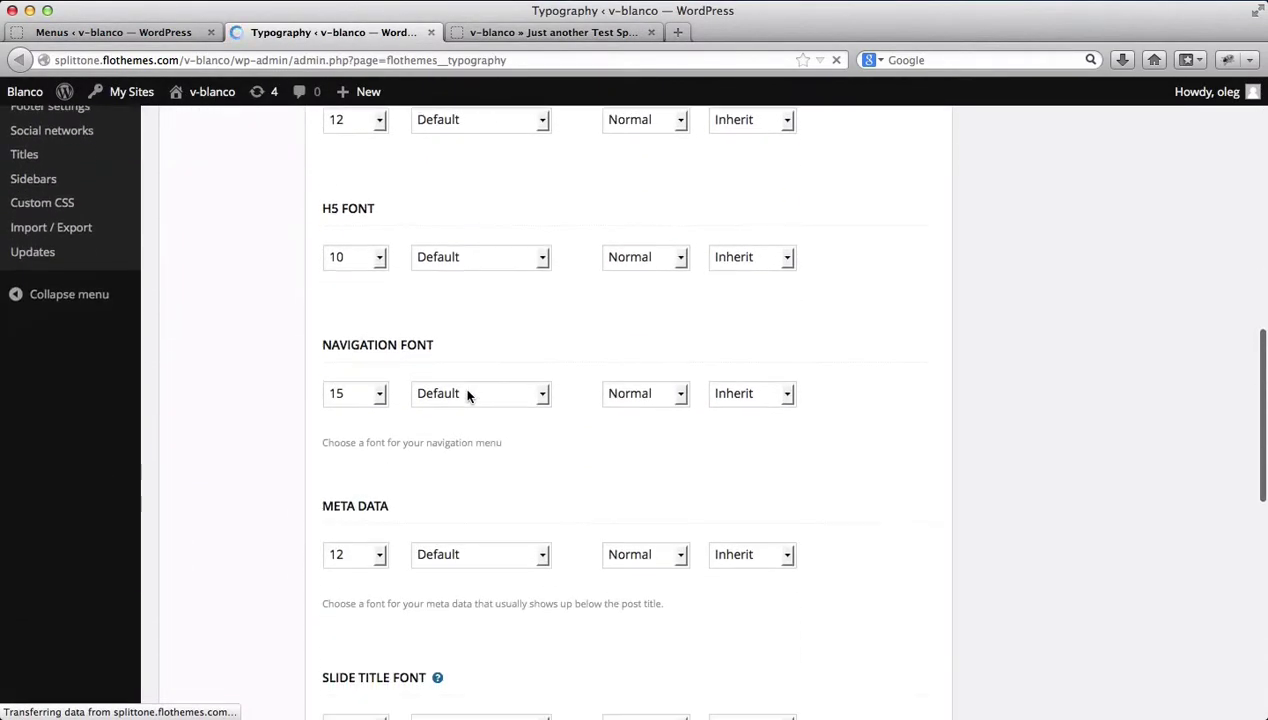
scroll(467, 396, down, 1)
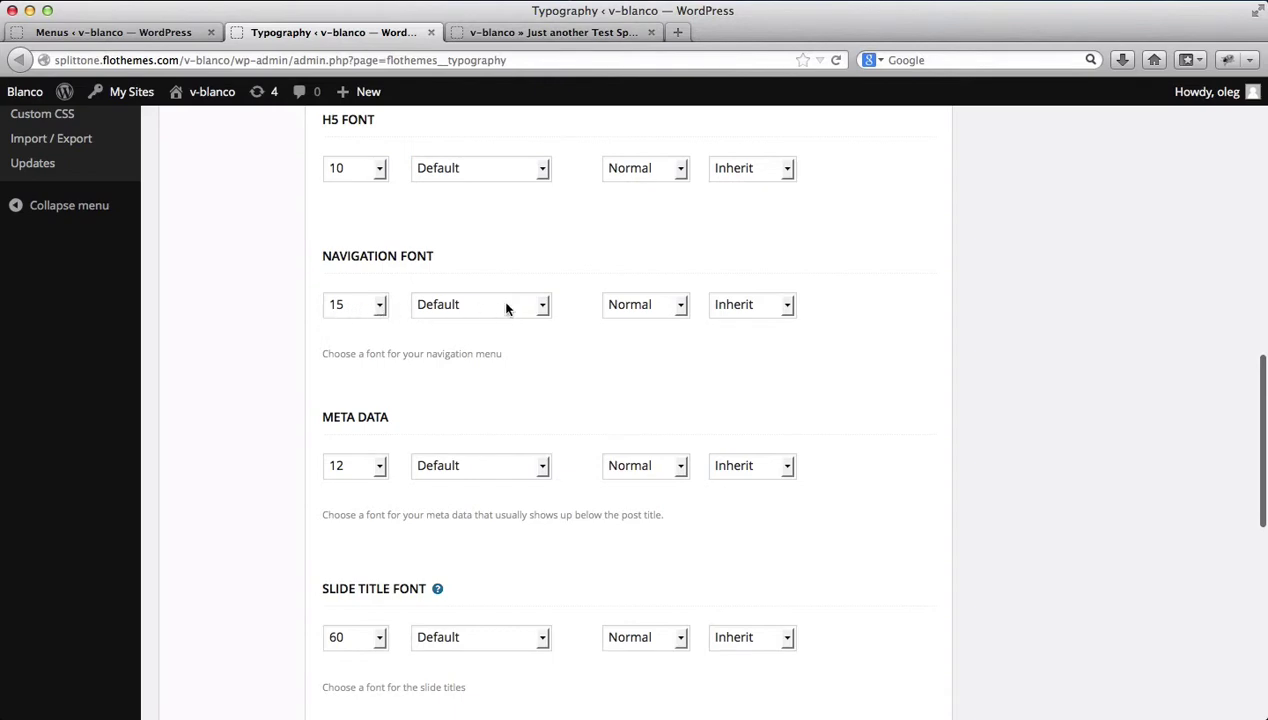
click(534, 314)
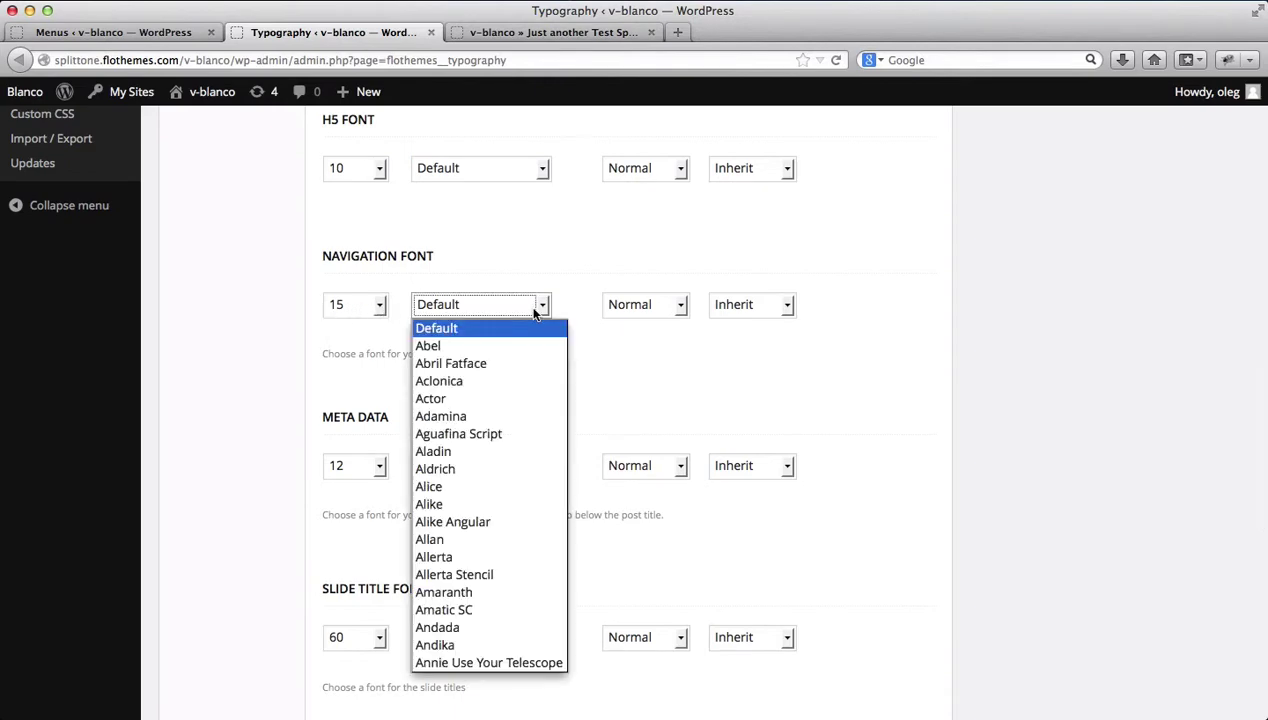
click(534, 314)
Review the menu and sub menu color options in the theme's Colors settings and close that page
scroll(534, 314, down, 8)
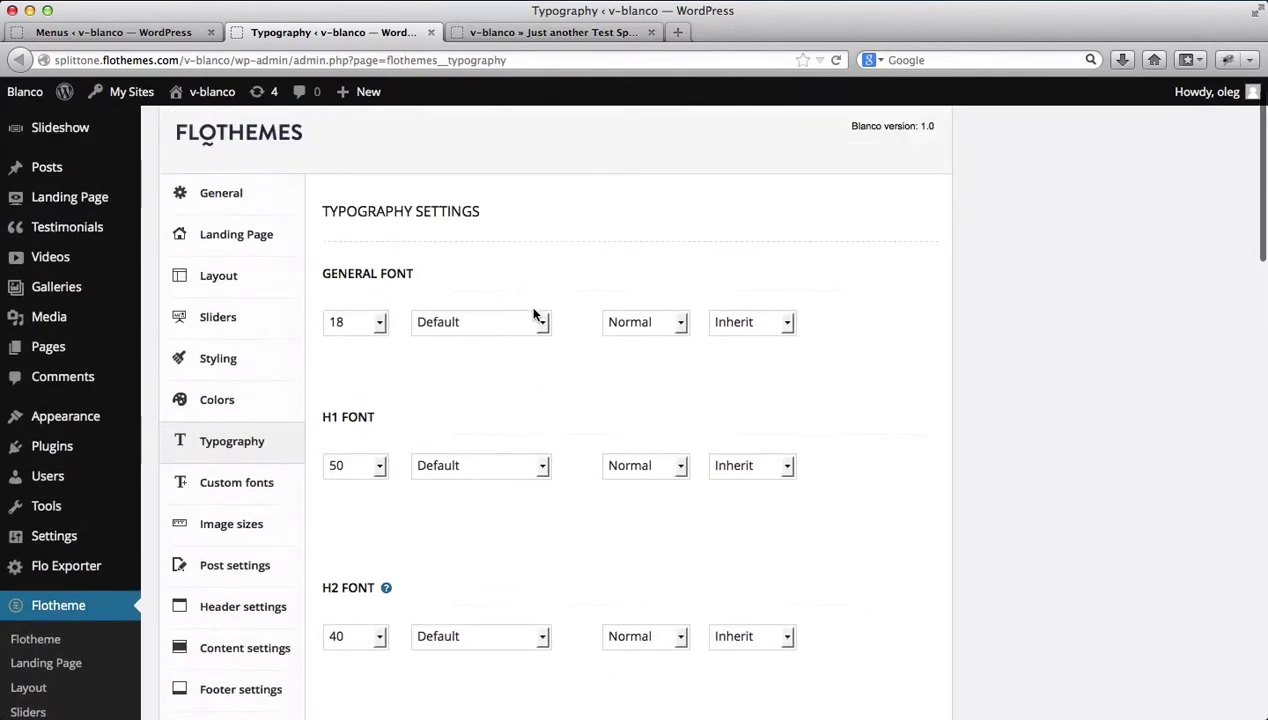
scroll(534, 314, up, 1)
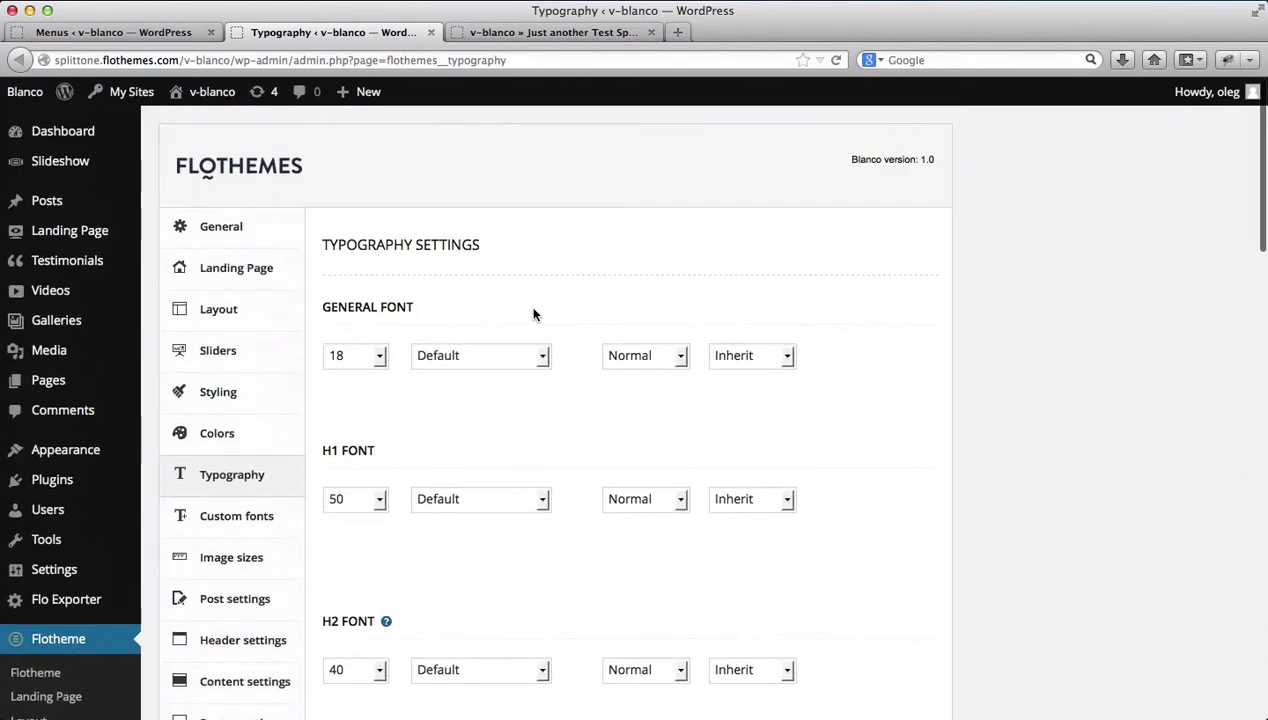
click(246, 437)
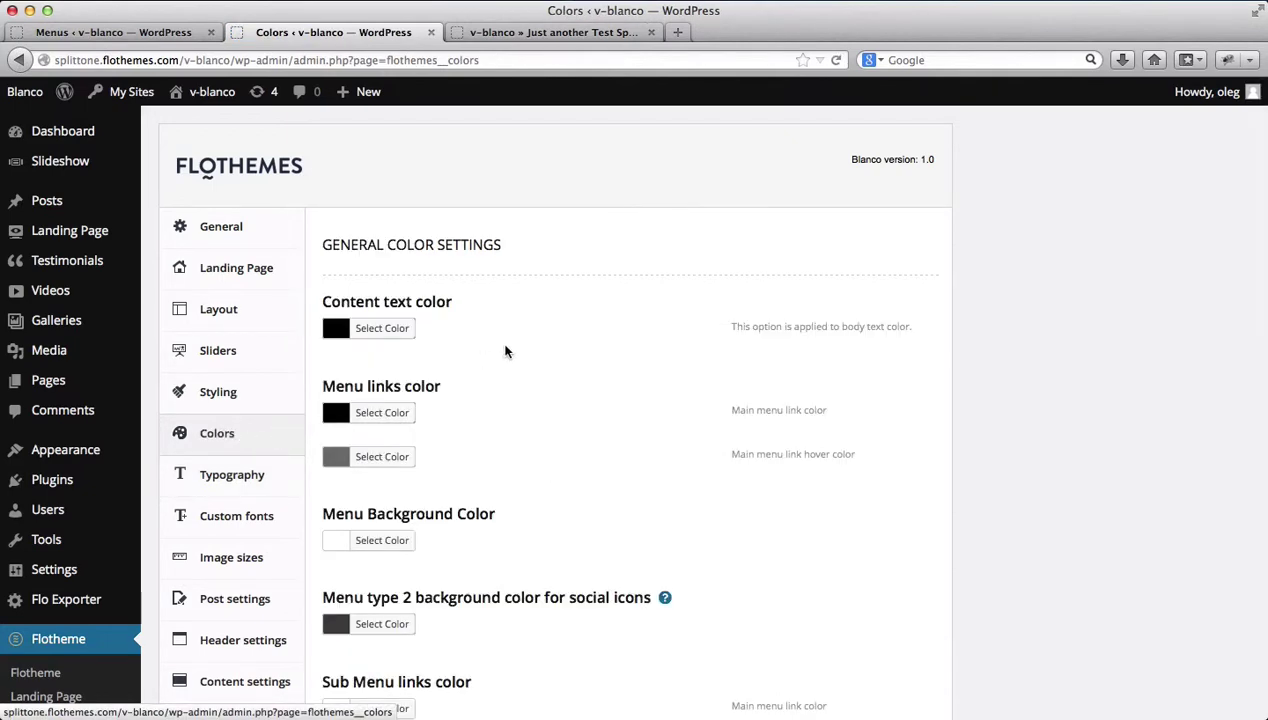
scroll(504, 351, down, 5)
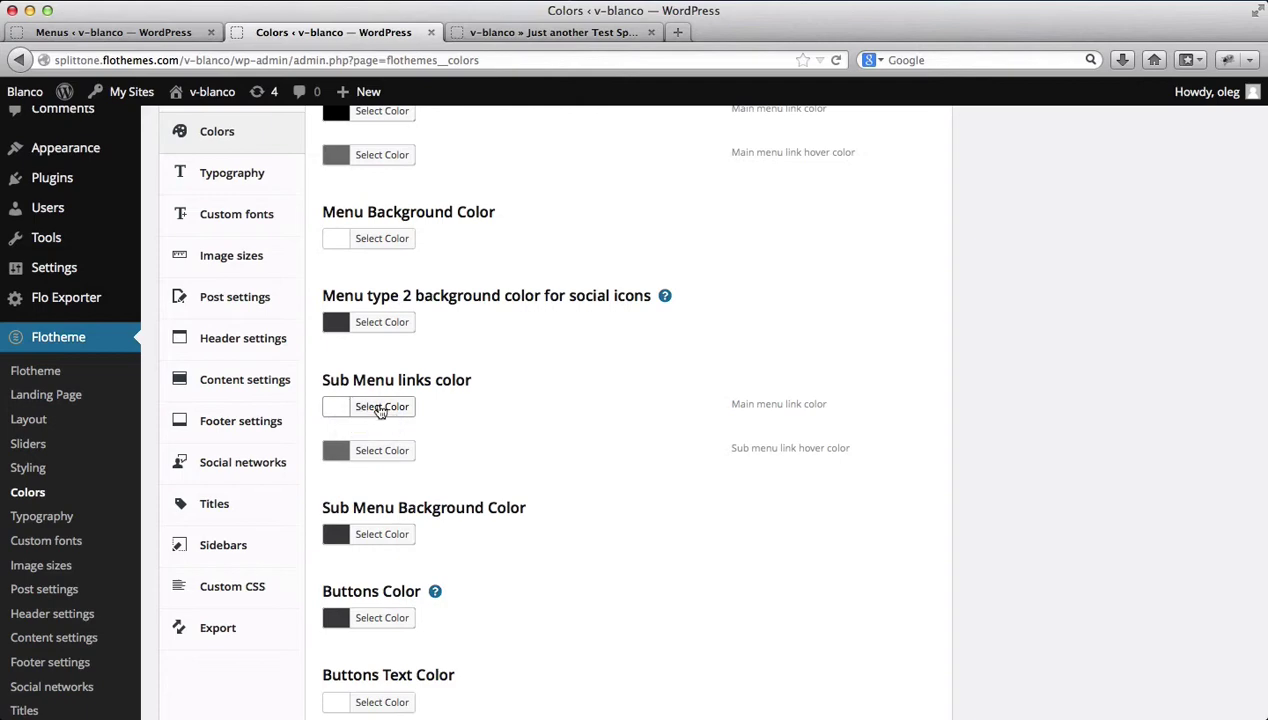
scroll(402, 416, down, 2)
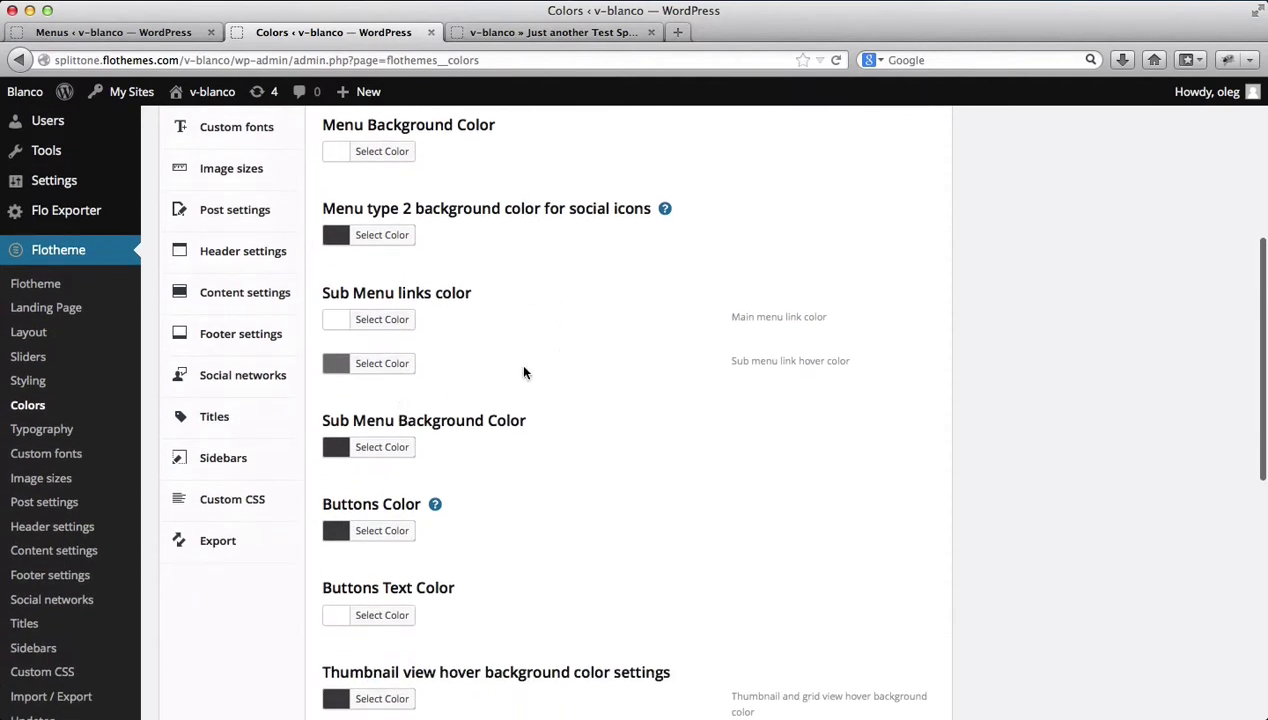
scroll(411, 231, up, 10)
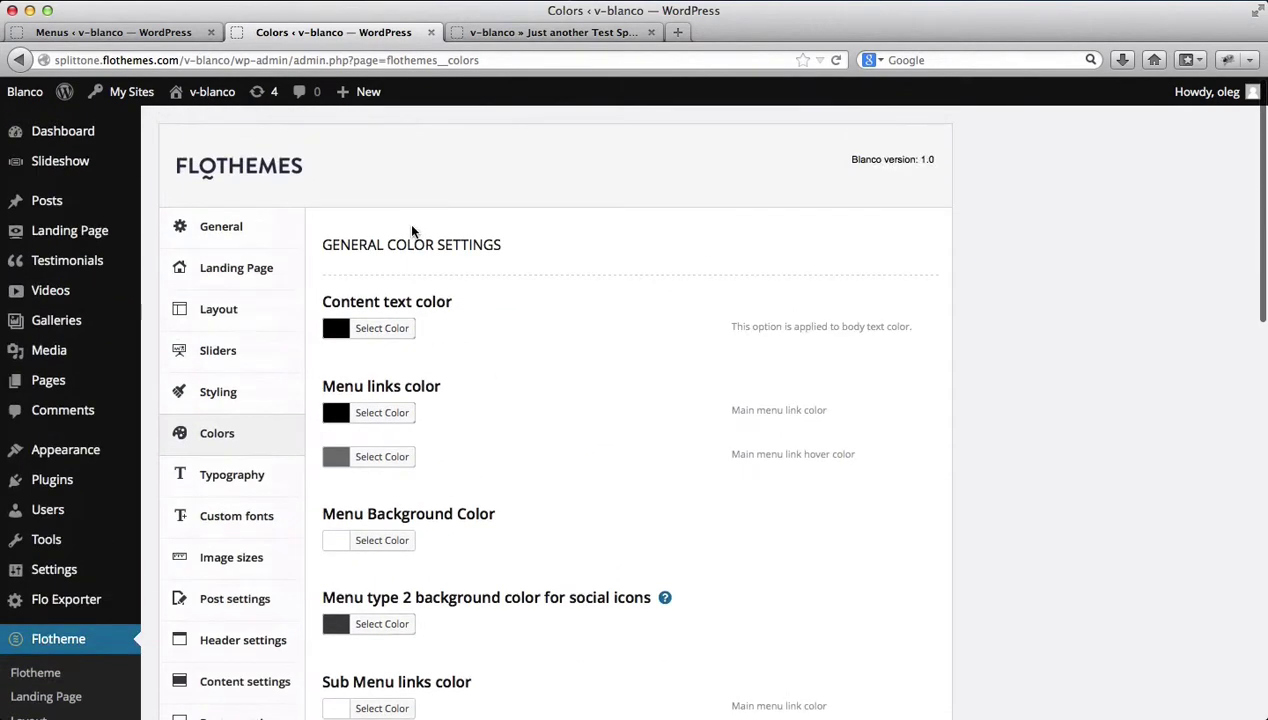
key(super+w)
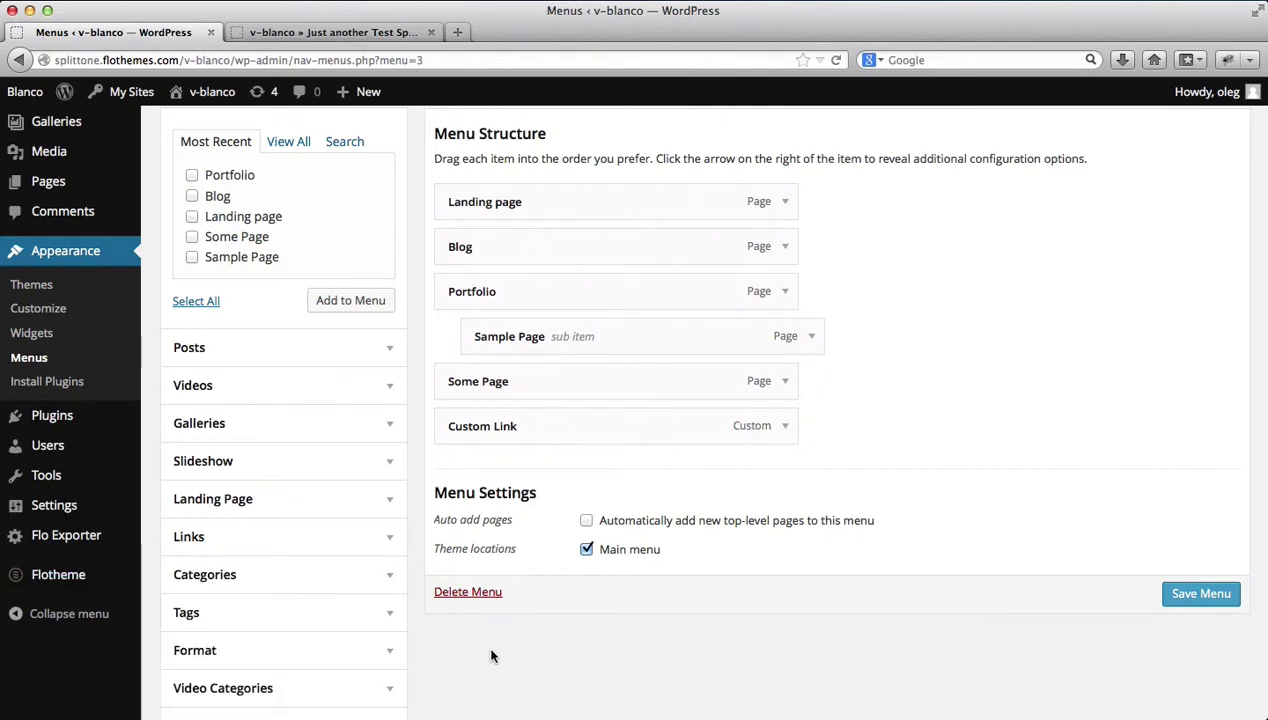
Open the Flotheme Header settings and examine the logo and navigation layout, menu visibility and logo position options
mouse_move(68, 585)
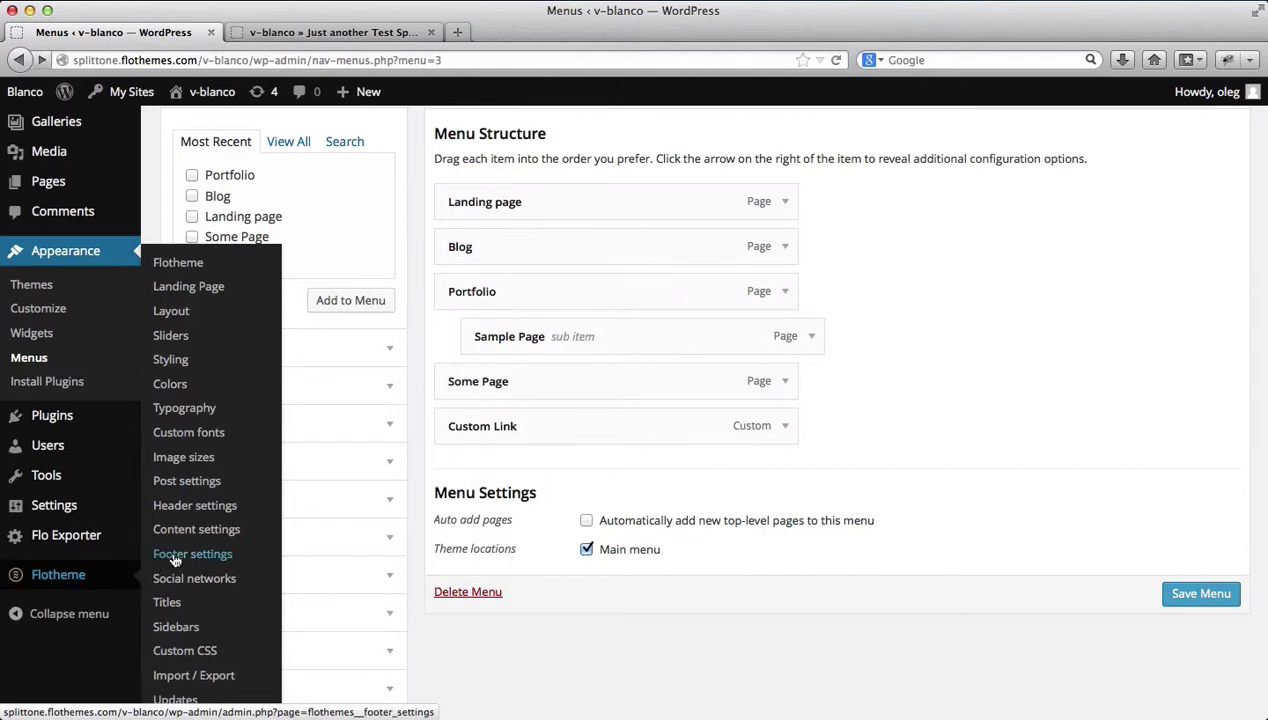
click(191, 510)
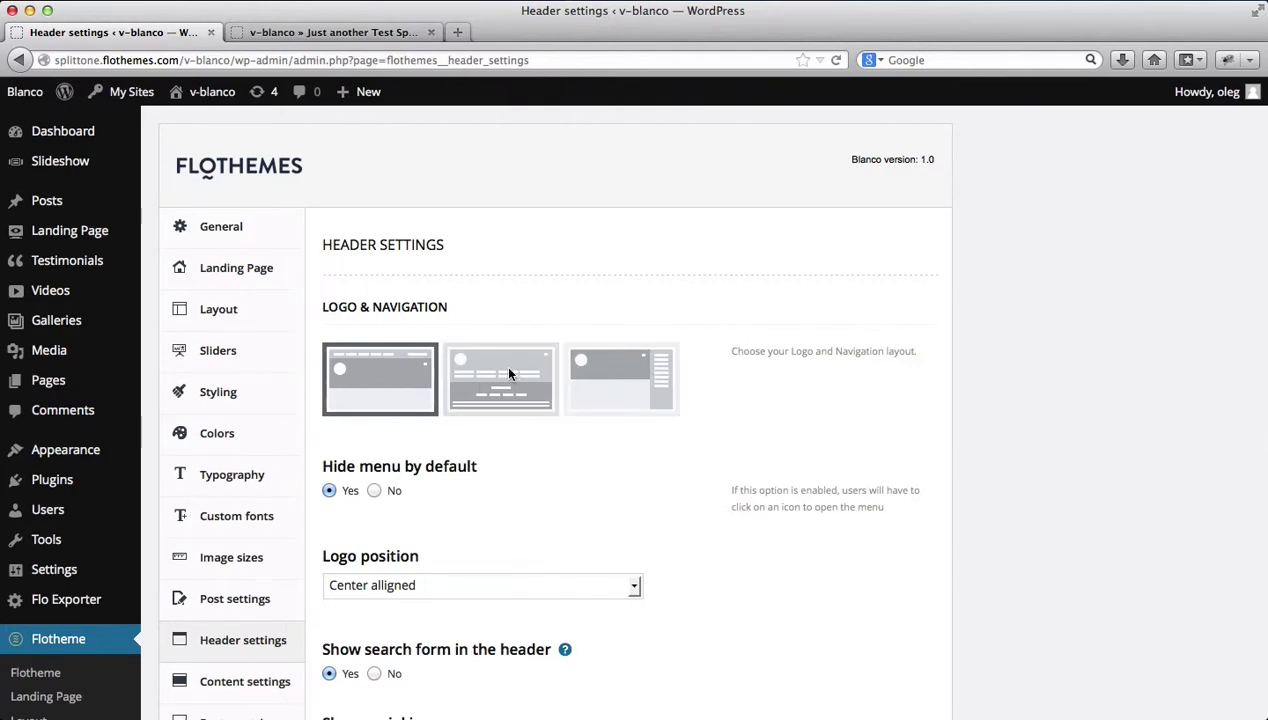
scroll(652, 375, down, 3)
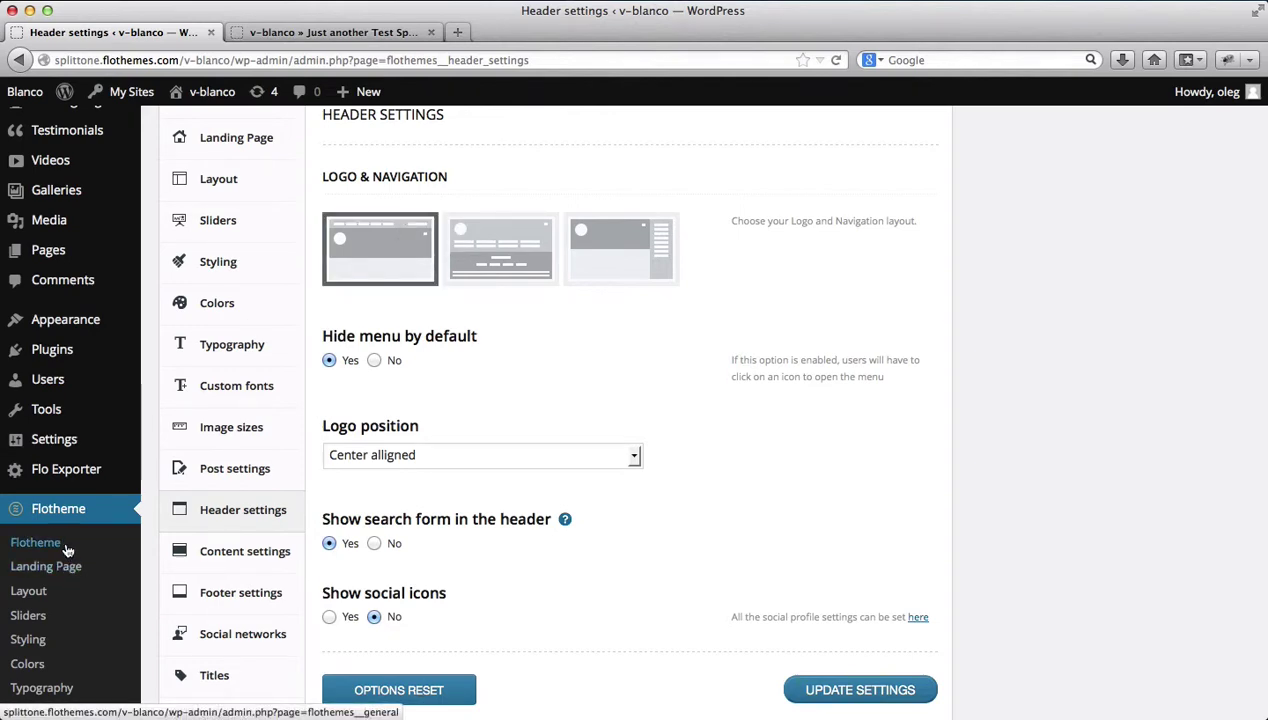
Go back to the menu editor, check the footer area of the live site, and return to the editor
key(super+Left)
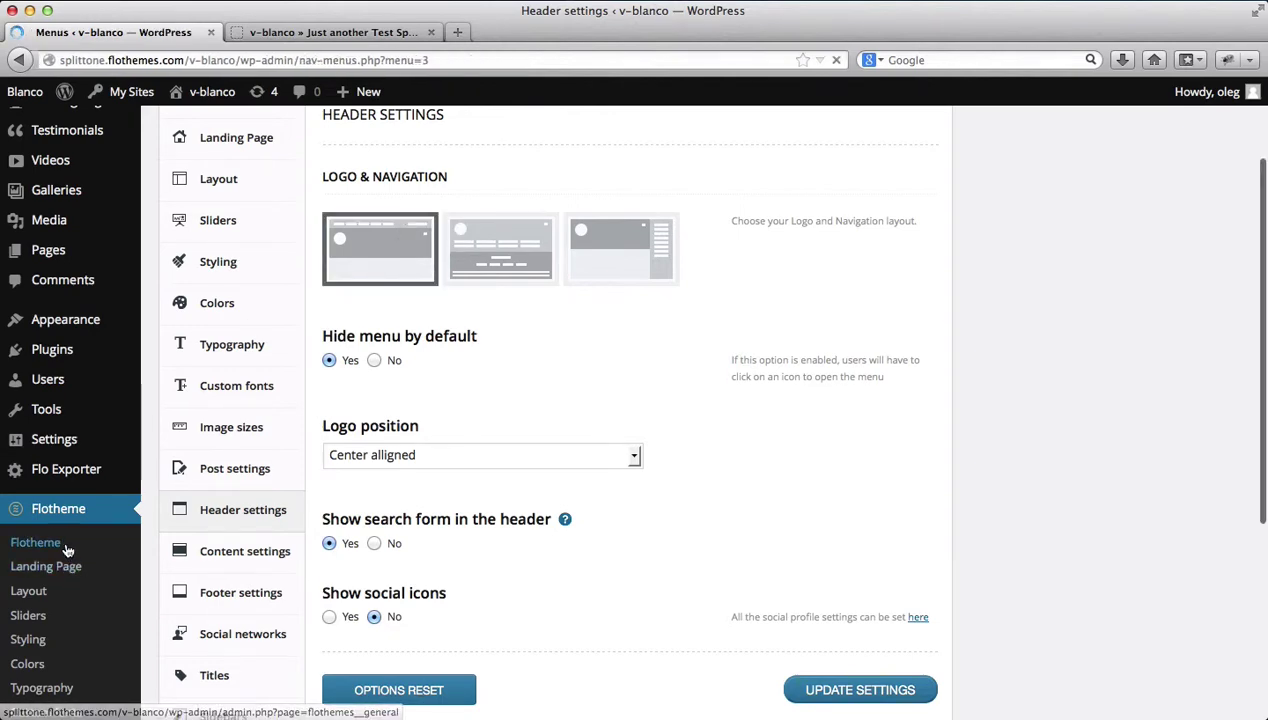
click(345, 33)
scroll(283, 315, down, 4)
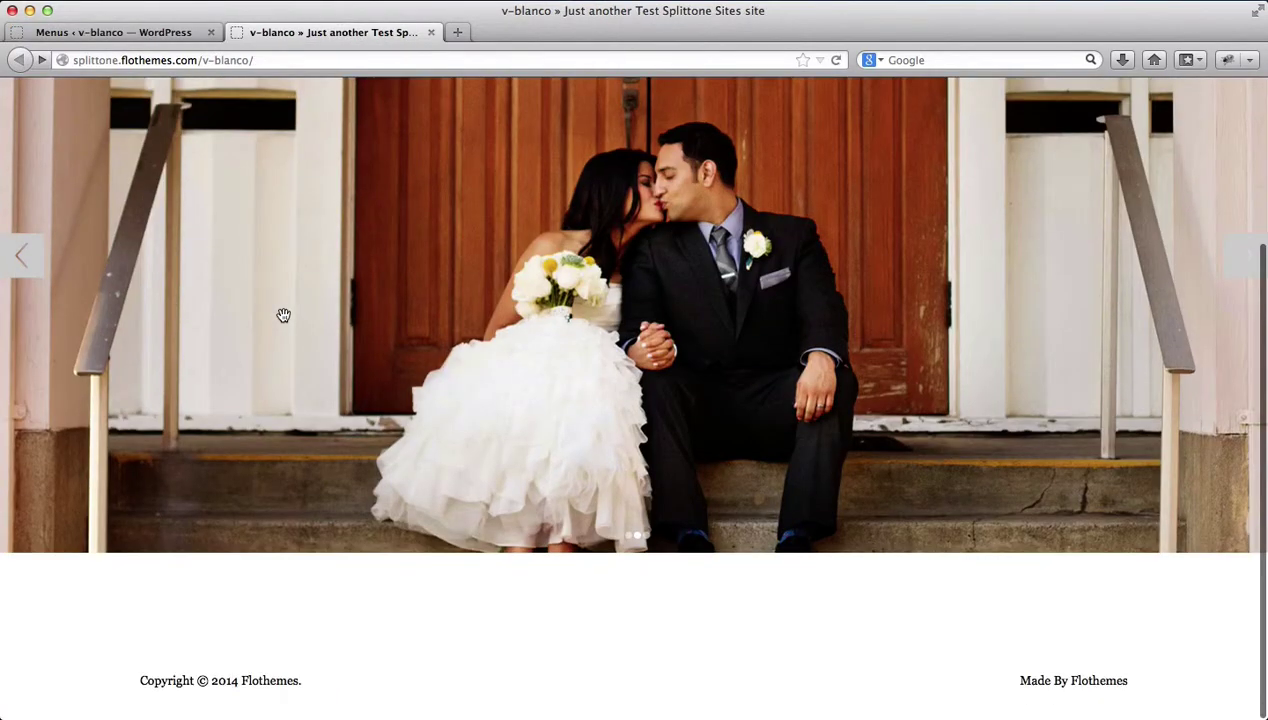
click(146, 33)
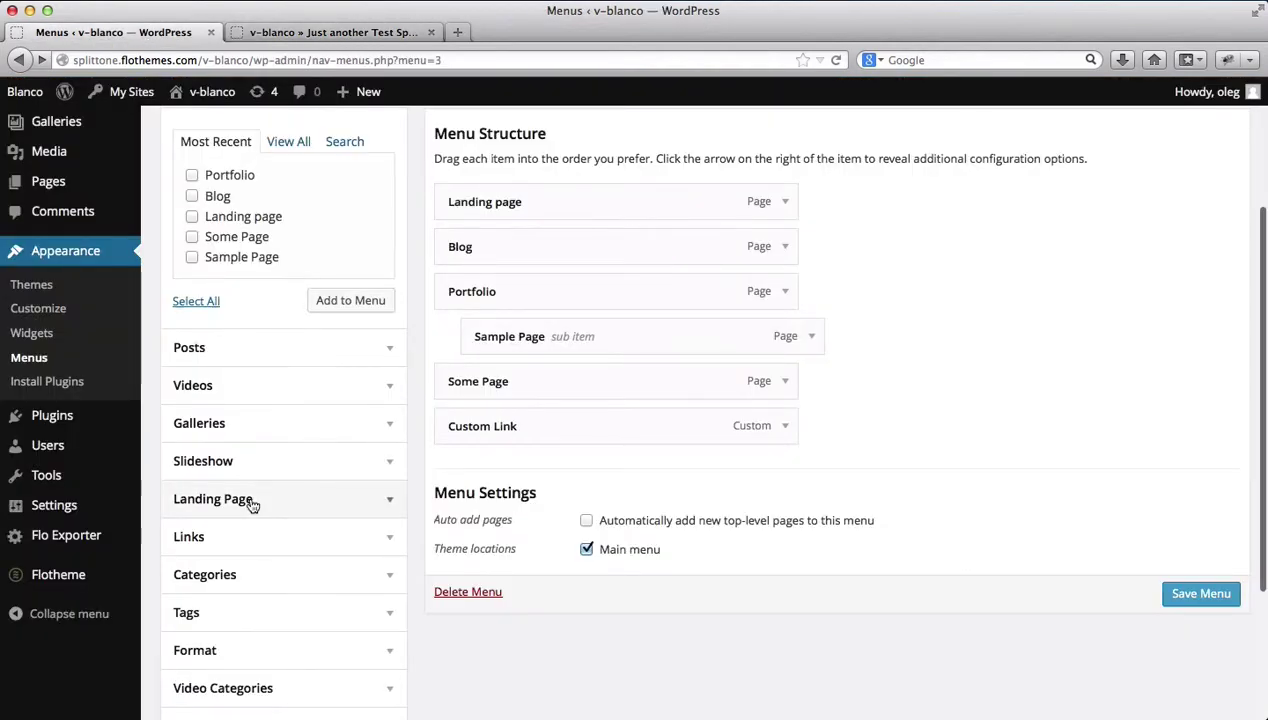
Create a new menu named Footer Menu
scroll(249, 491, up, 4)
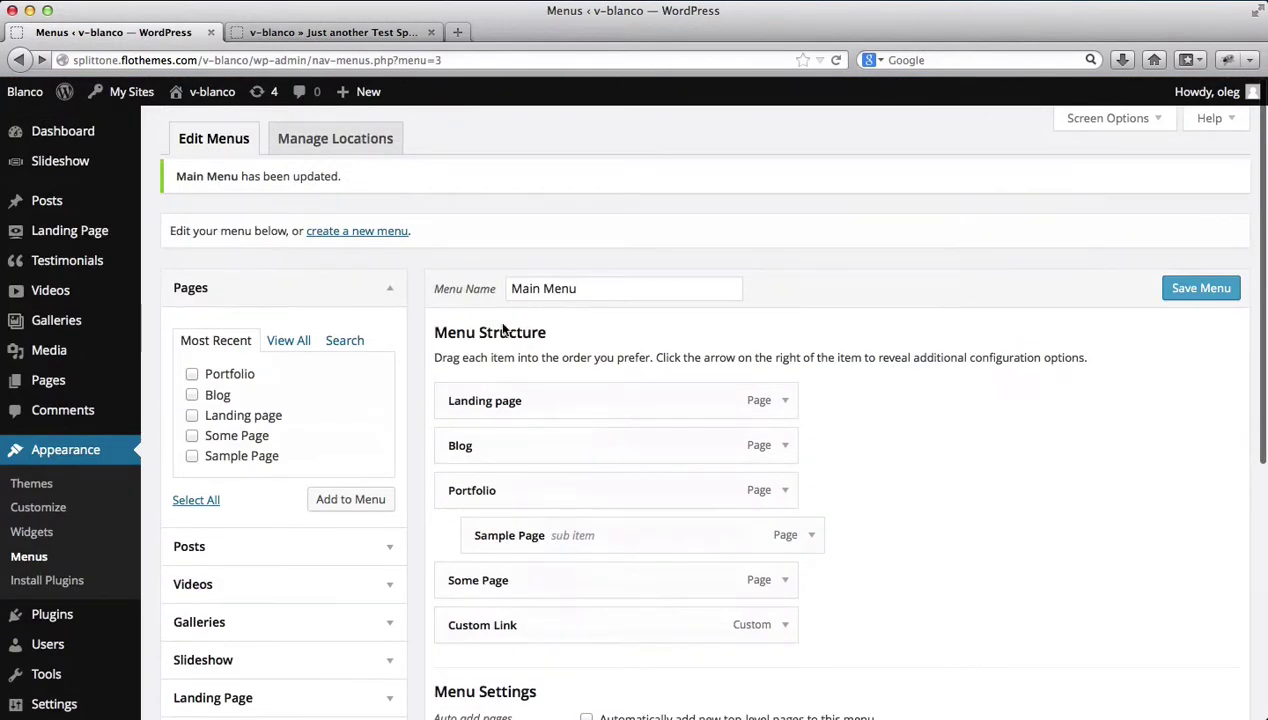
click(343, 232)
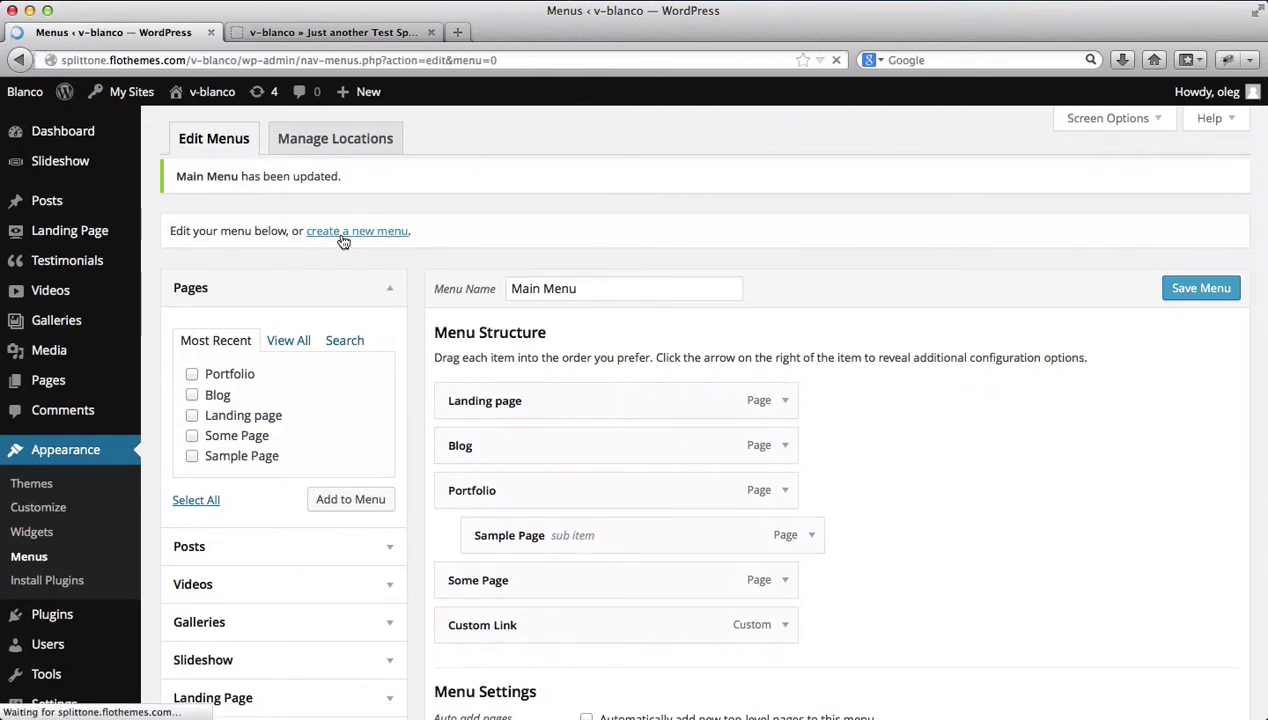
text(Foot)
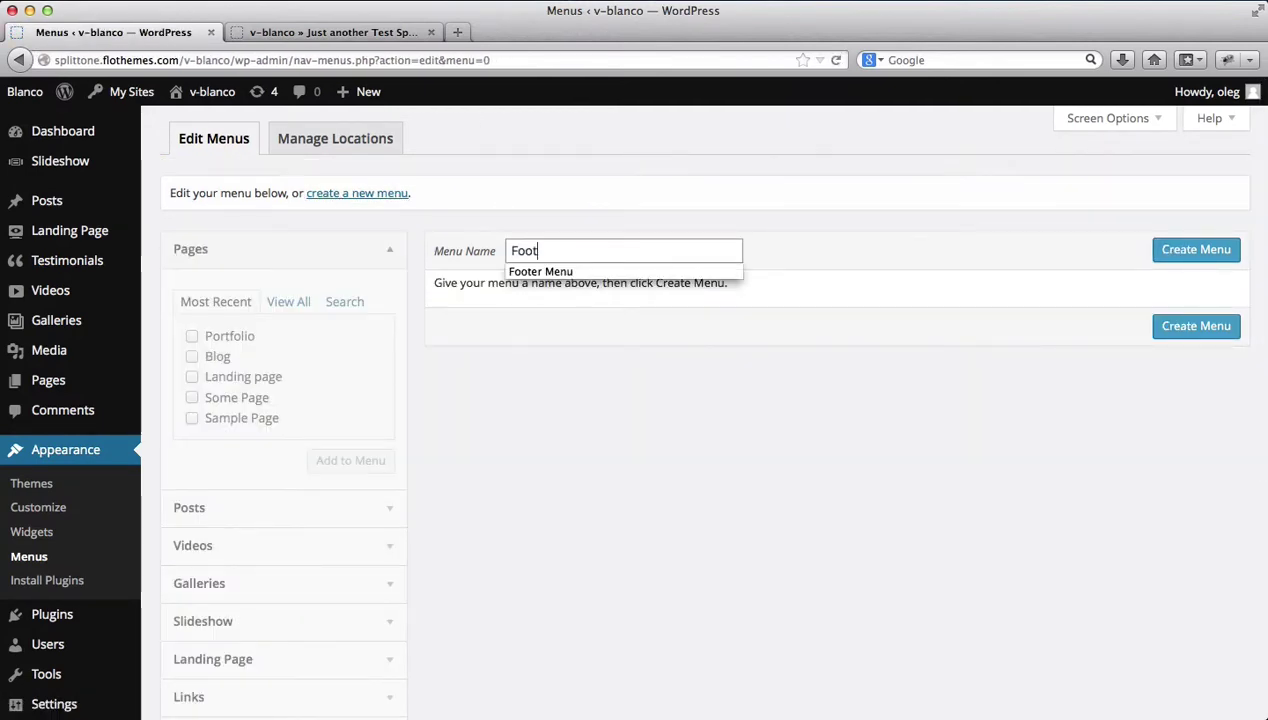
key(Down)
key(Return)
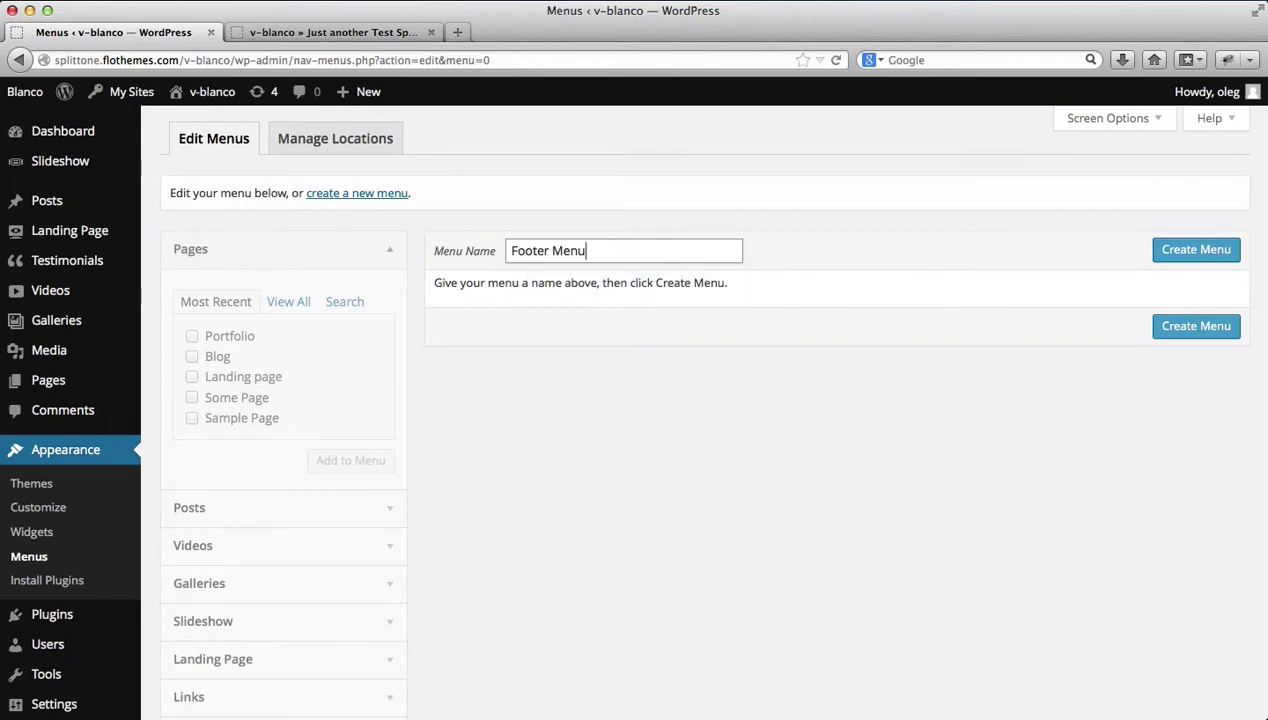
click(1199, 253)
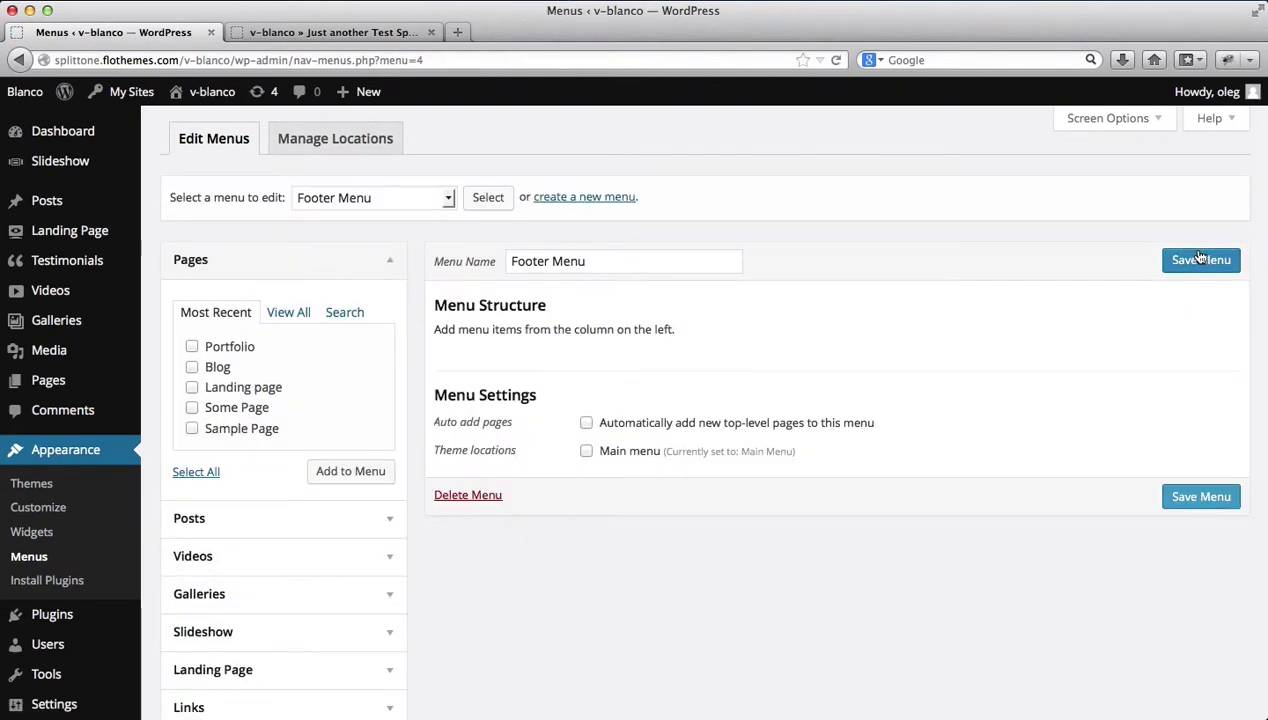
Add all five recent pages, Portfolio, Blog, Landing page, Some Page and Sample Page, to the Footer Menu
click(188, 473)
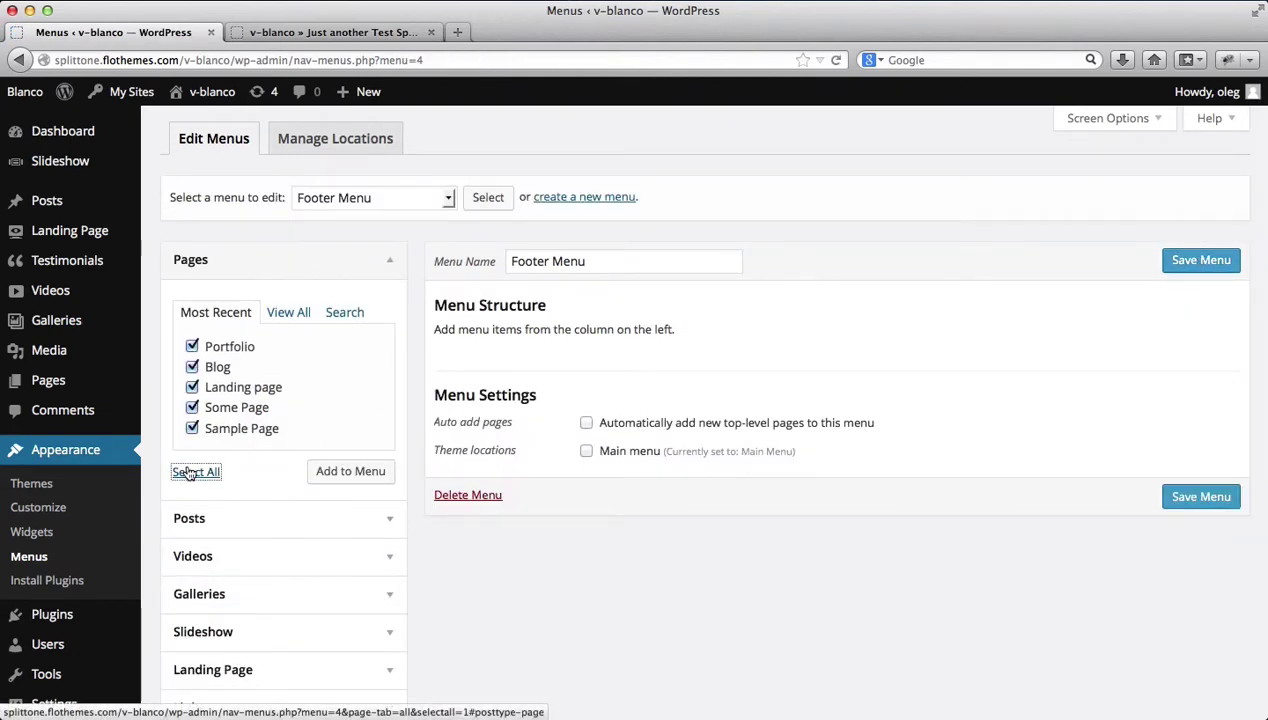
click(357, 477)
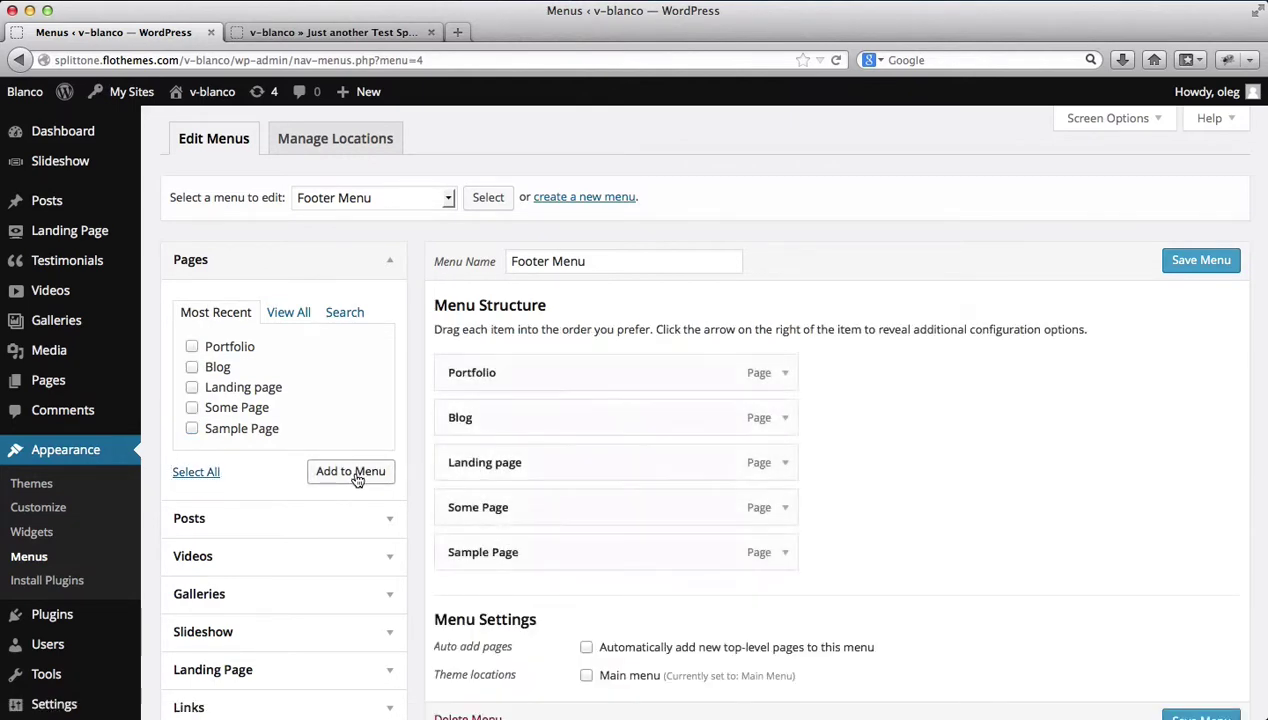
scroll(623, 459, down, 2)
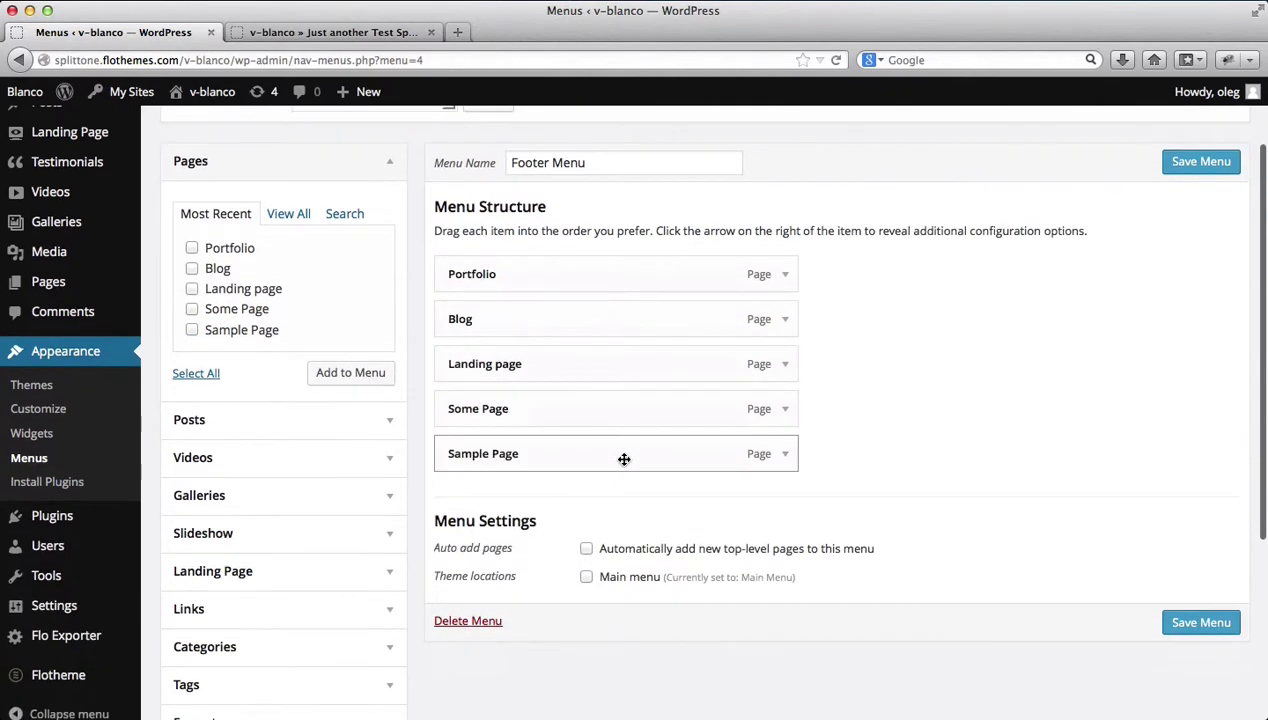
Review the Footer Menu's structure and settings and save the menu
scroll(536, 647, down, 4)
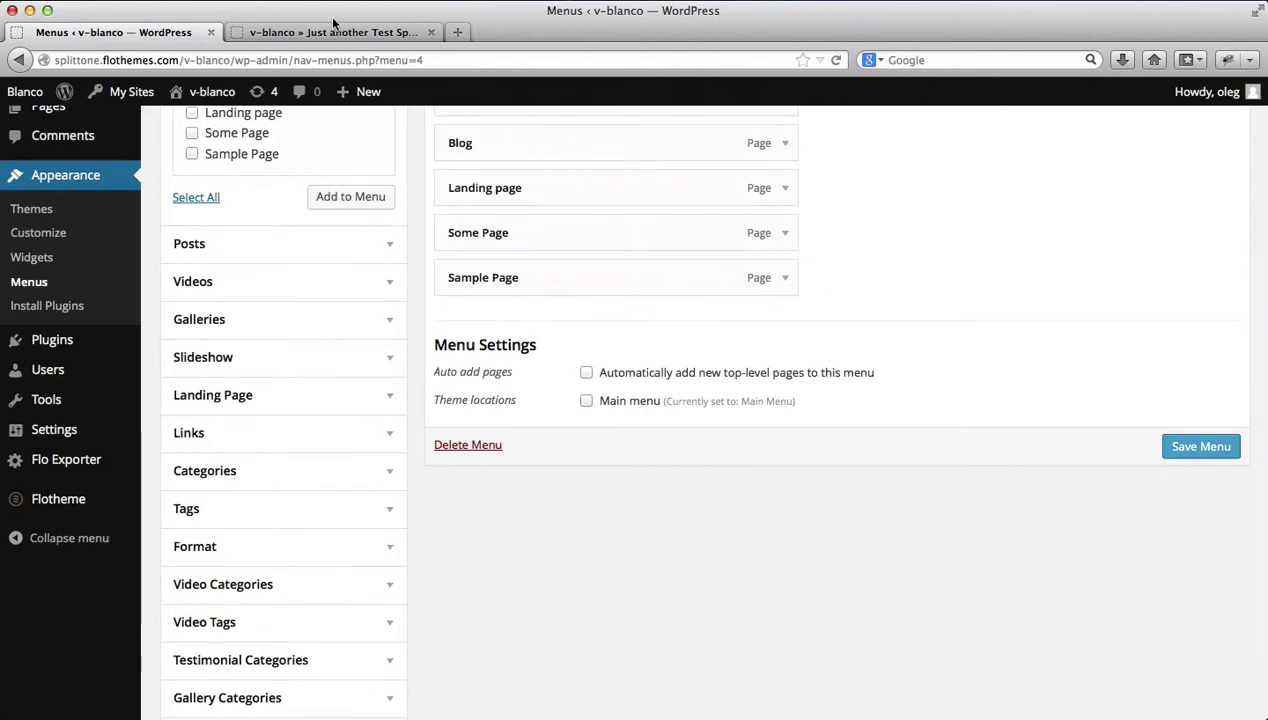
scroll(555, 470, up, 1)
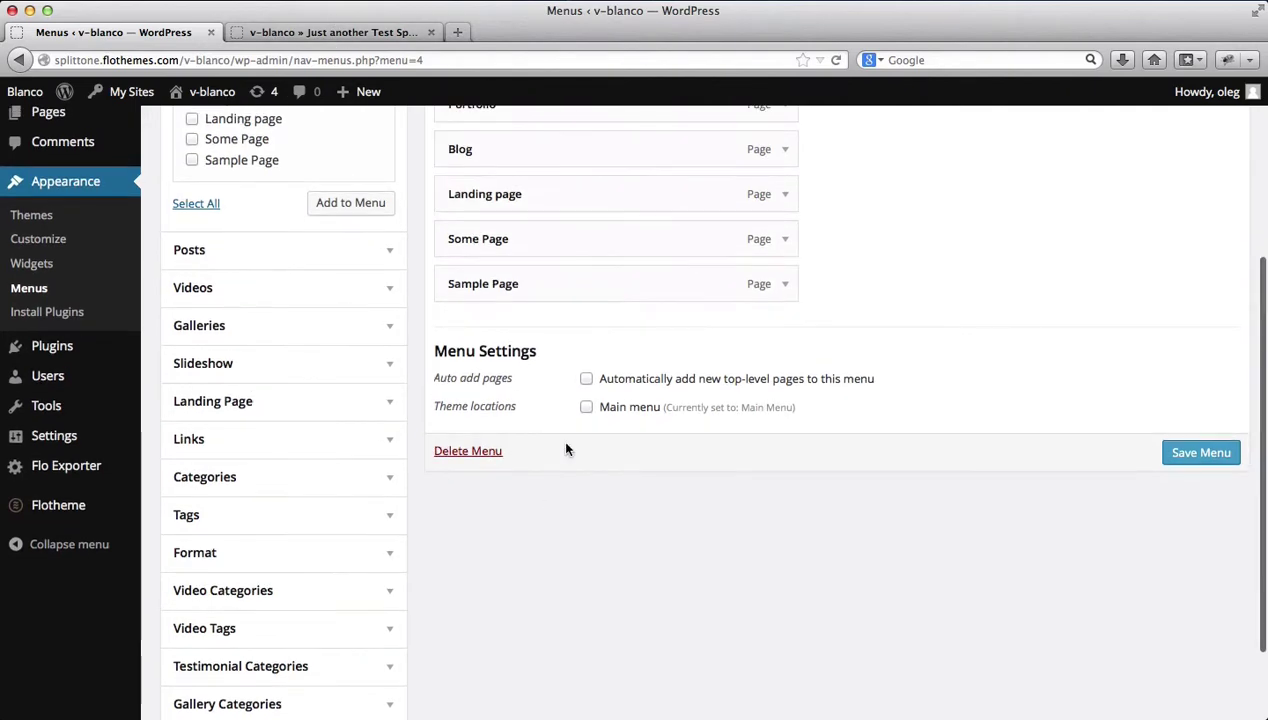
scroll(529, 254, up, 4)
scroll(529, 254, up, 3)
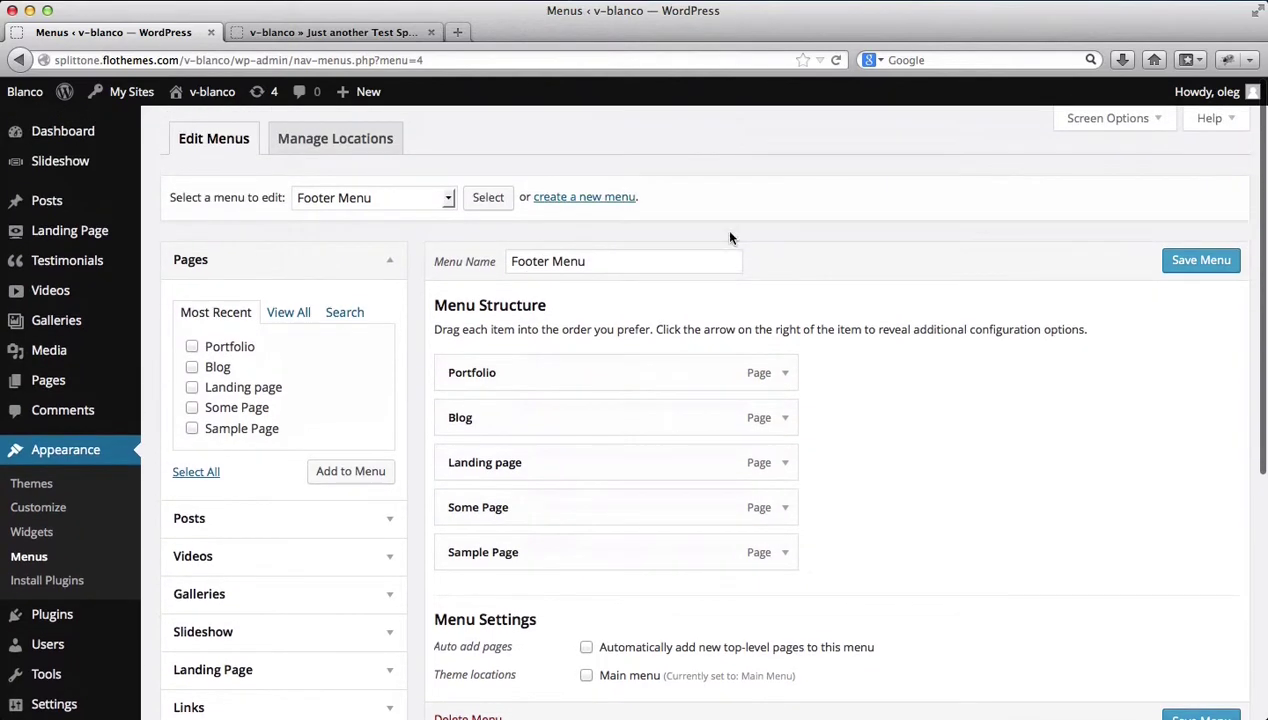
click(1188, 259)
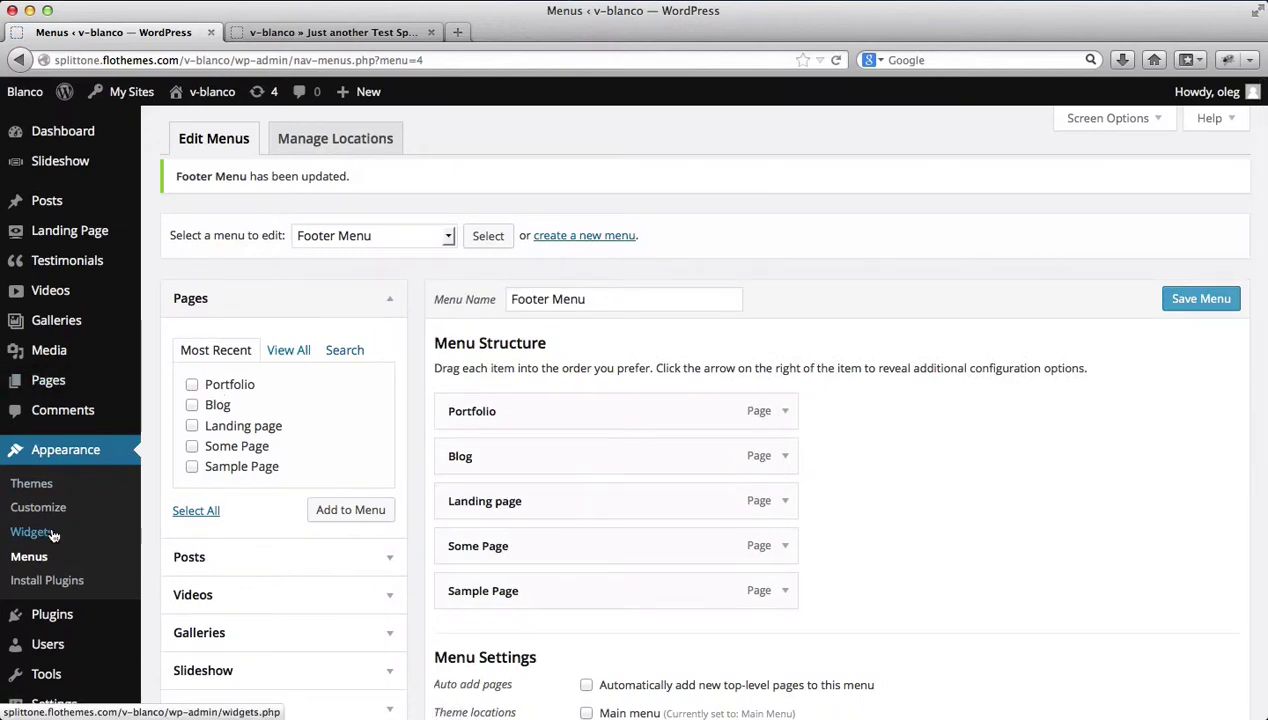
Open the Widgets page in a separate tab and examine the available widgets and the footer widget areas, including Footer First
super+click(50, 535)
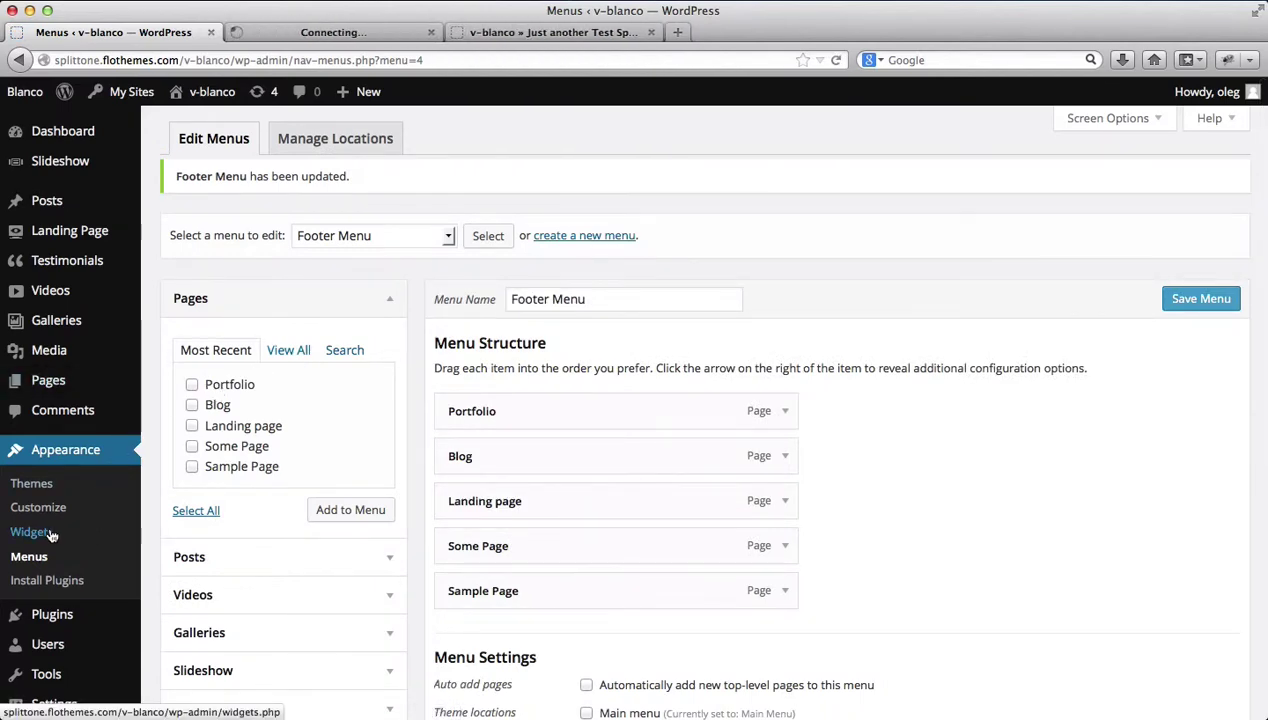
key(ctrl+Tab)
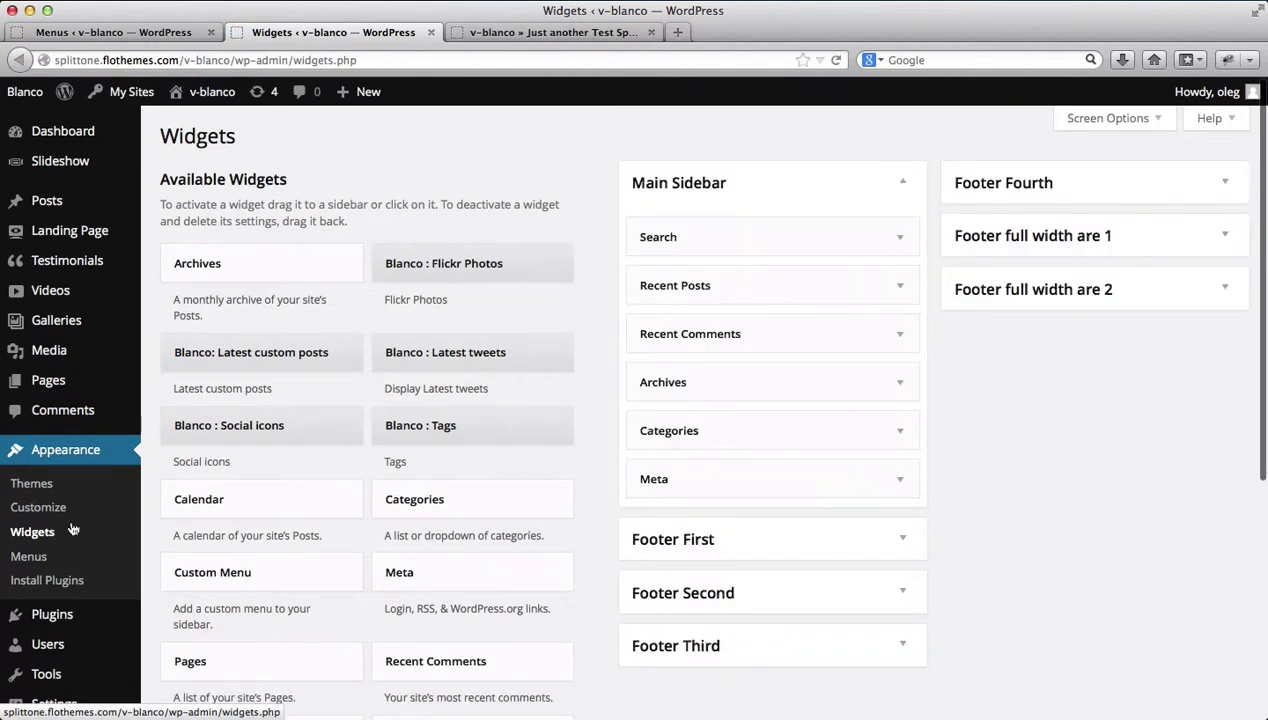
scroll(344, 442, down, 2)
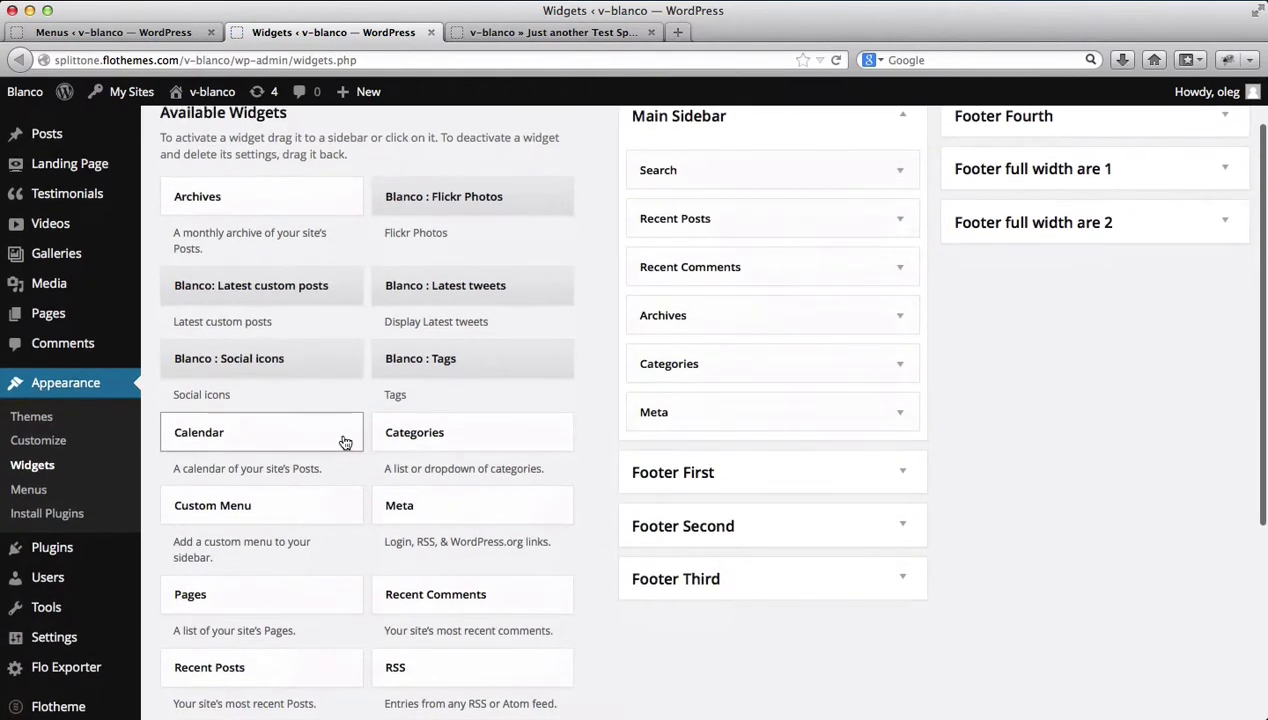
scroll(880, 520, down, 3)
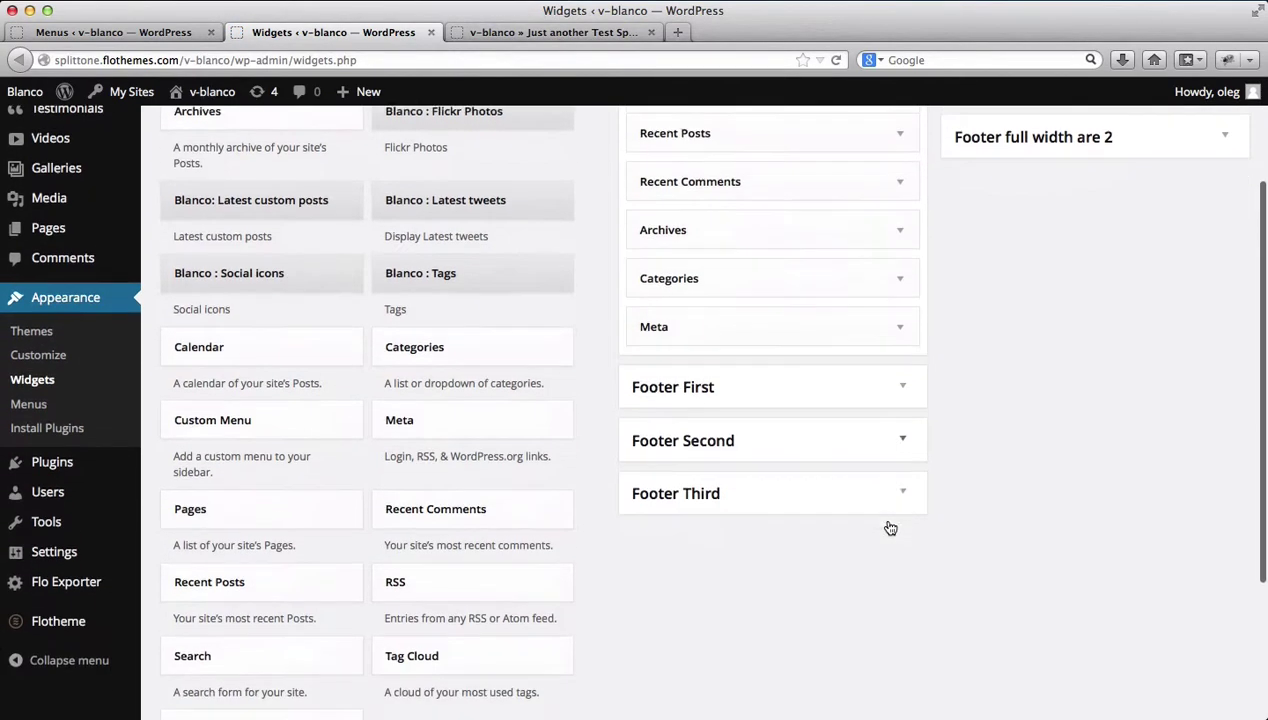
scroll(979, 452, up, 5)
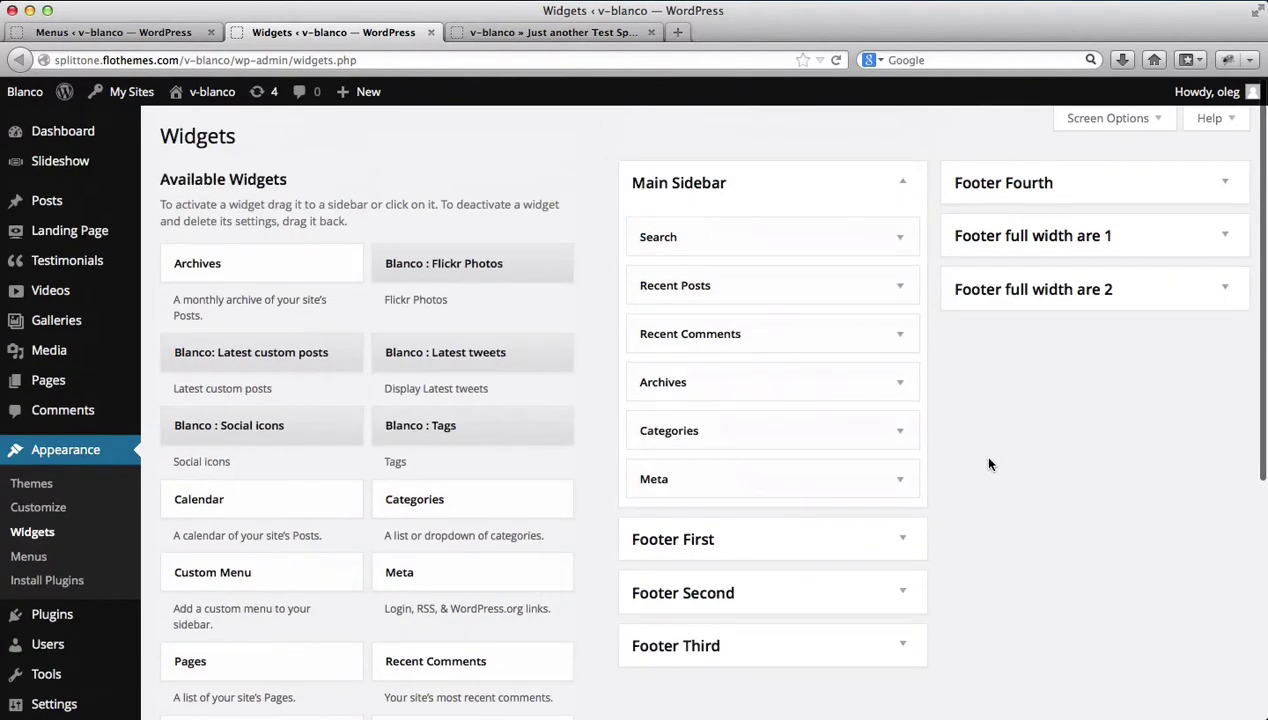
scroll(988, 463, down, 6)
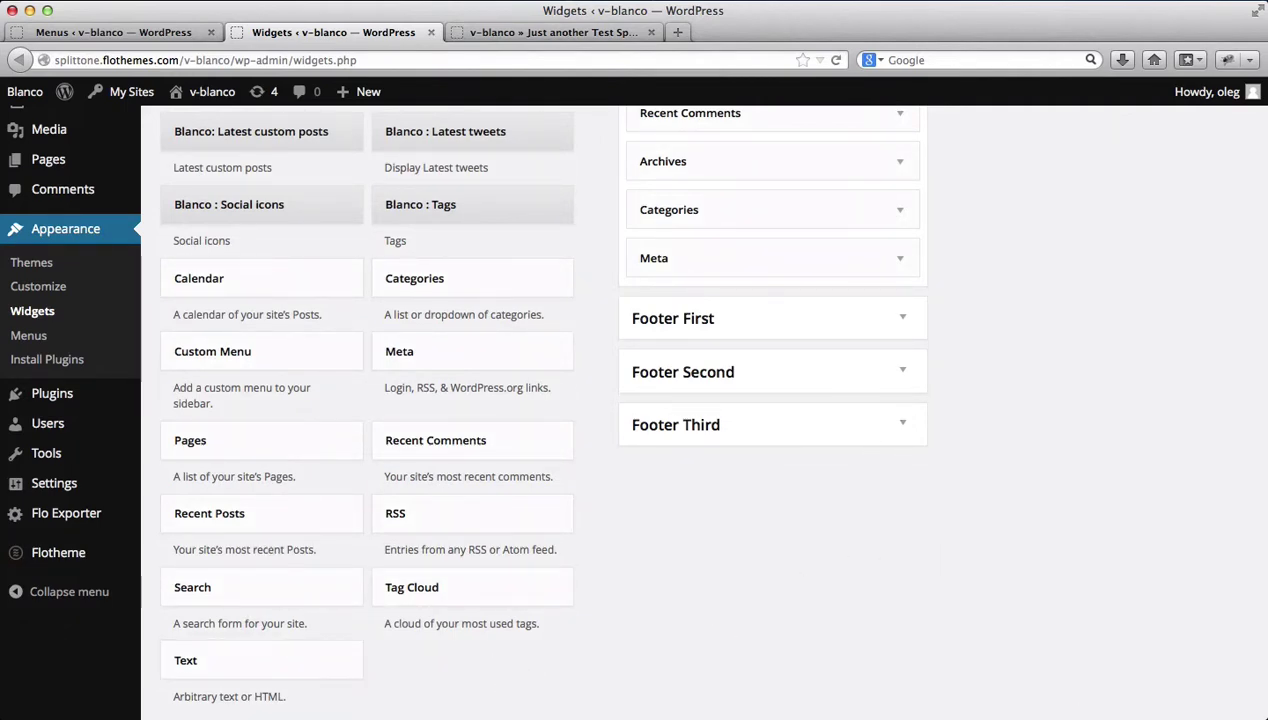
scroll(692, 642, up, 6)
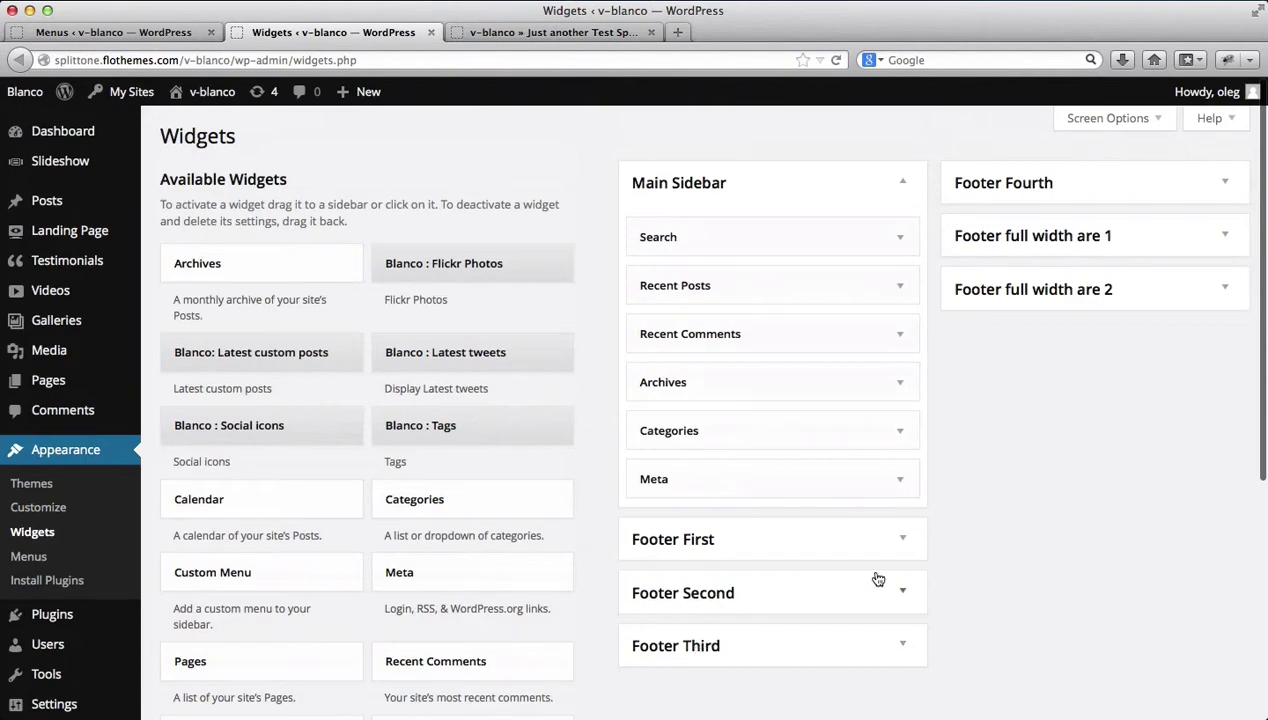
click(903, 541)
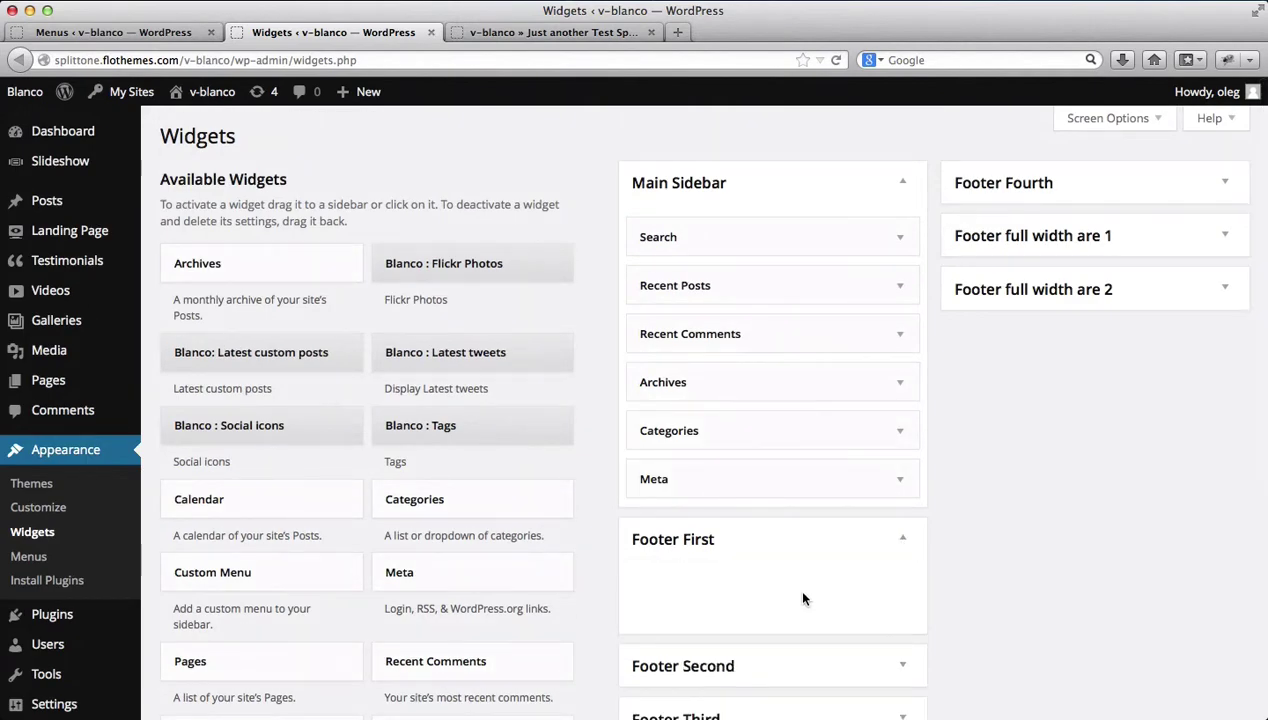
click(903, 543)
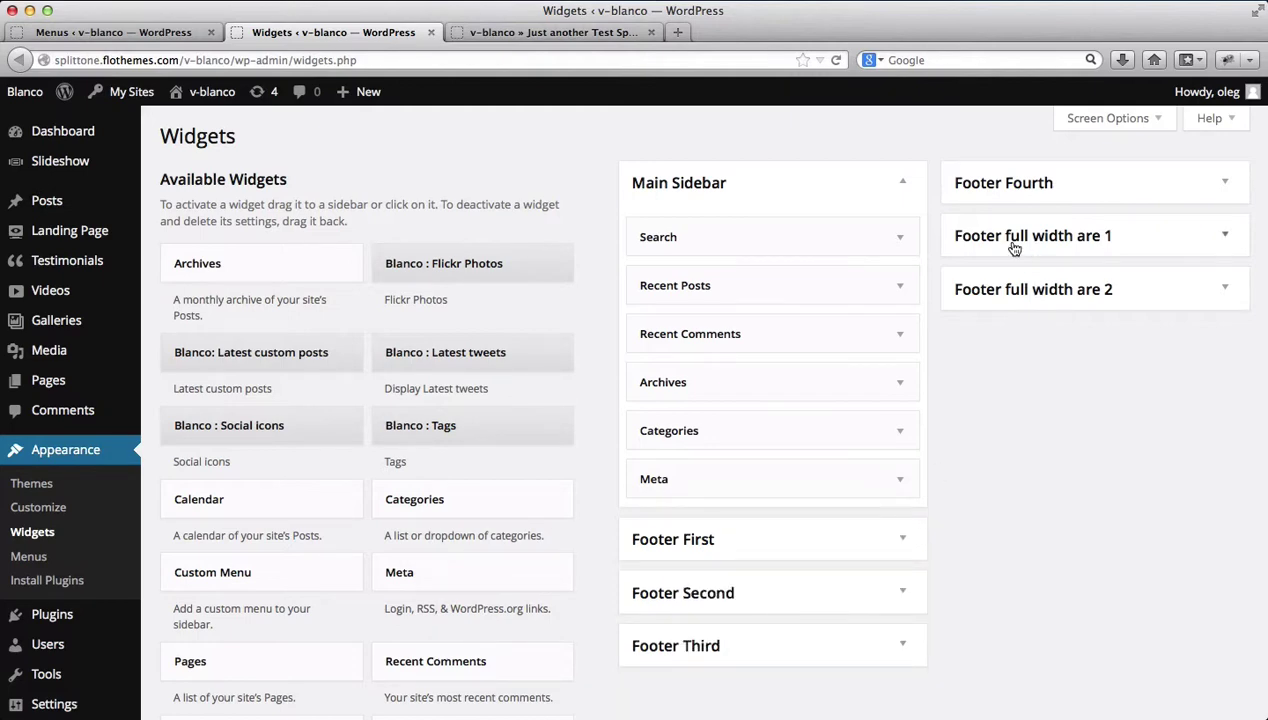
Add a Custom Menu widget titled Footer Menu to Footer full width are 1, select Footer Menu as its menu, and save it
click(1165, 244)
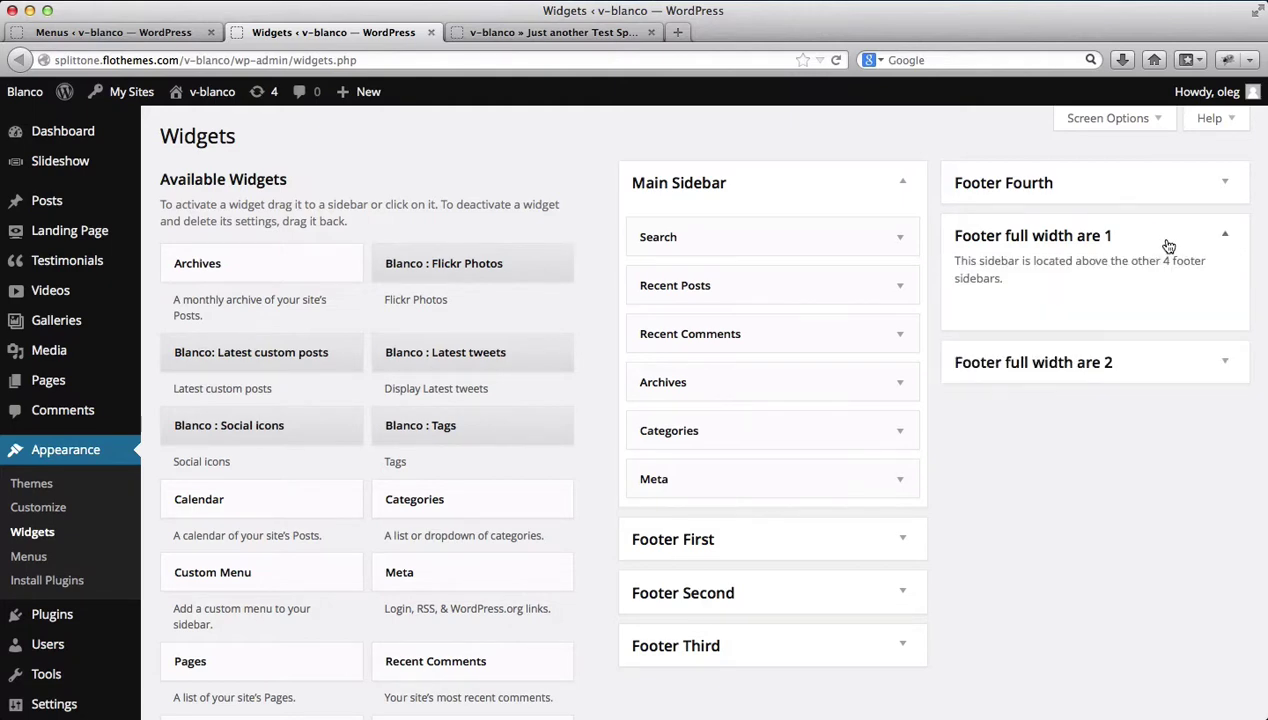
scroll(1010, 529, down, 1)
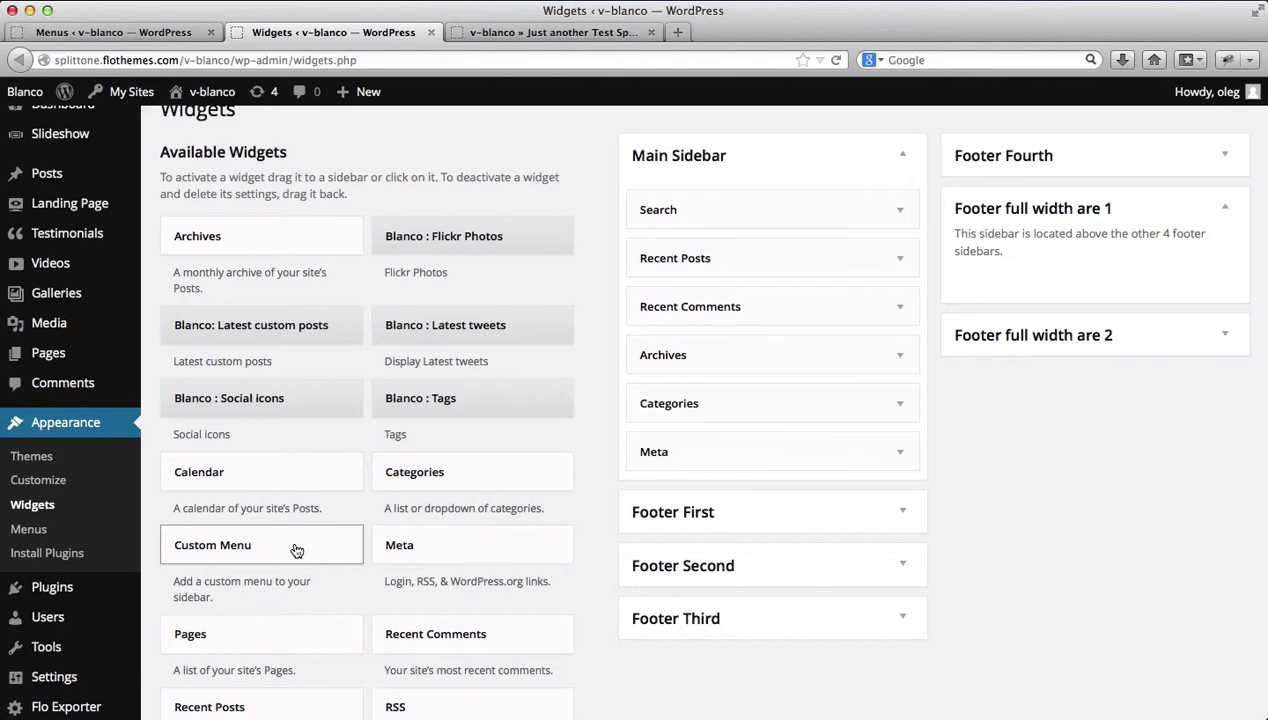
drag(296, 550, 1072, 280)
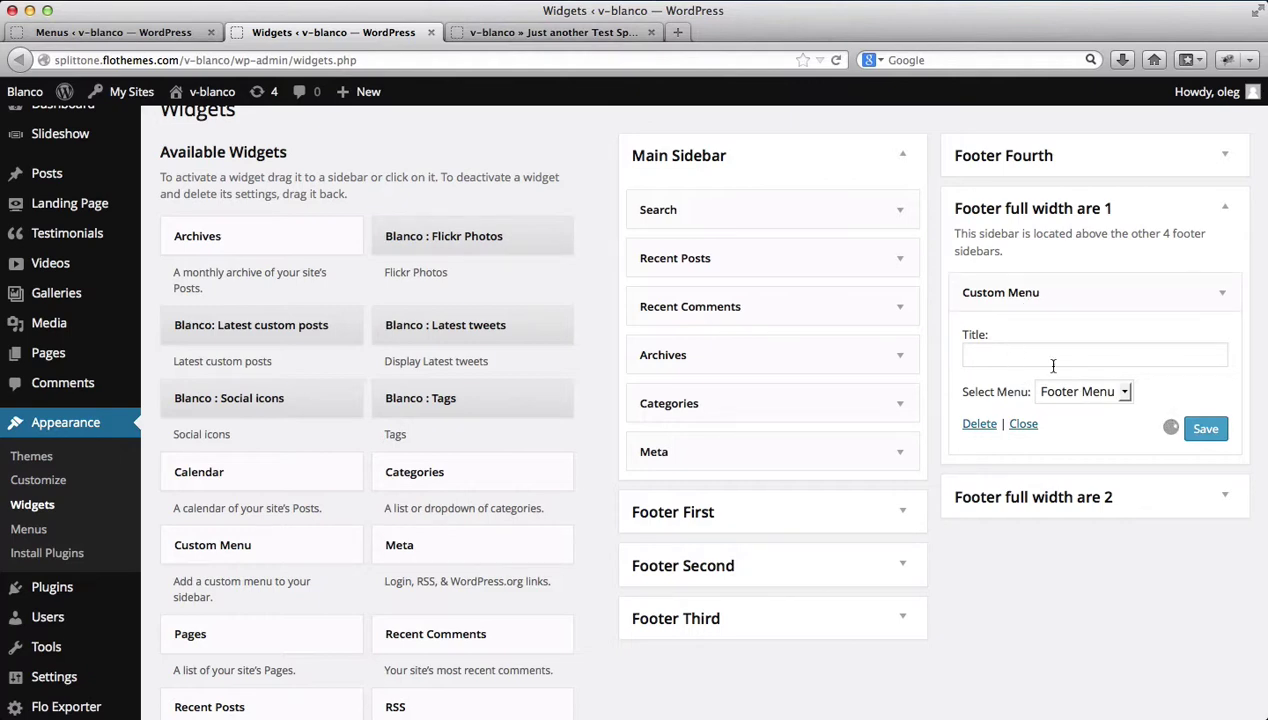
click(1123, 393)
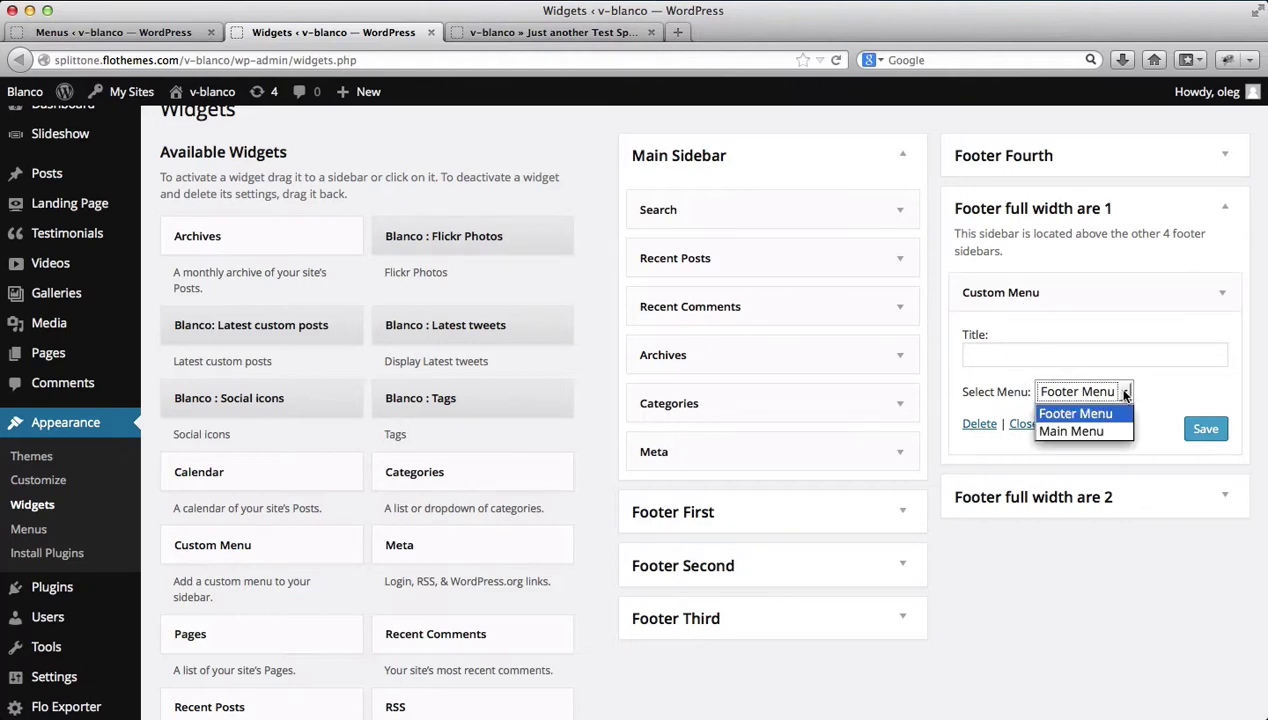
click(1089, 424)
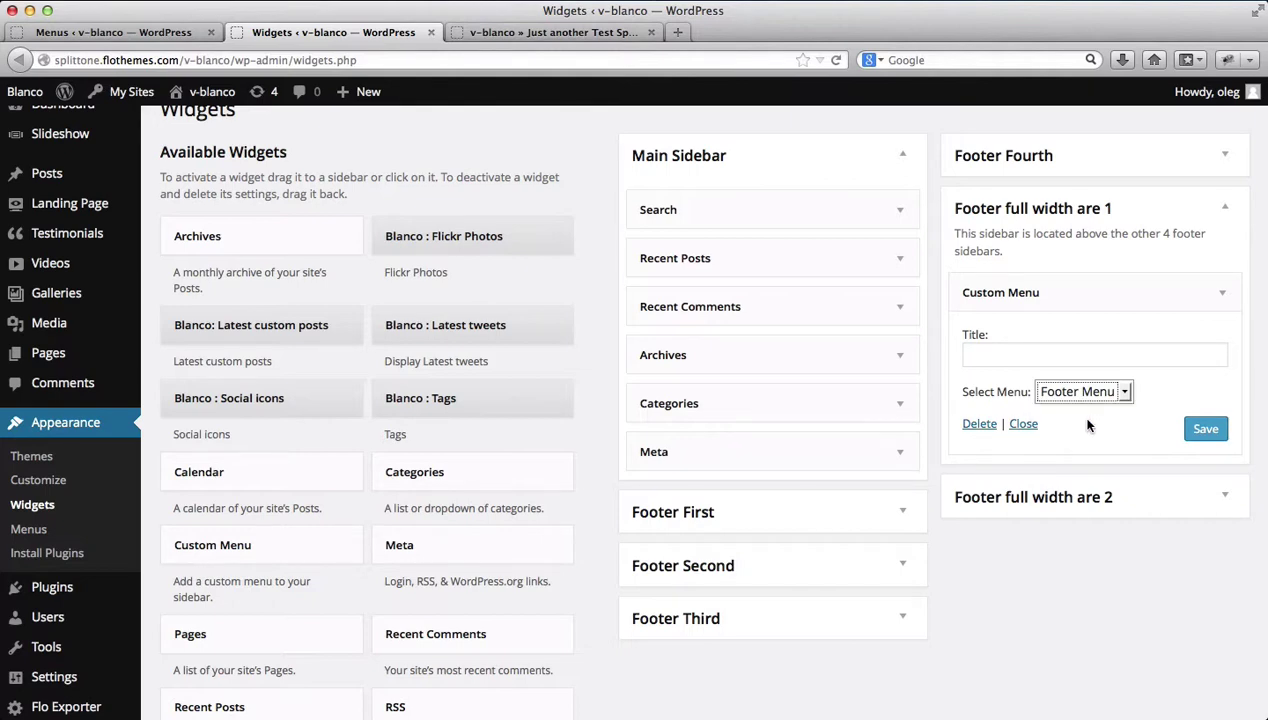
click(1047, 352)
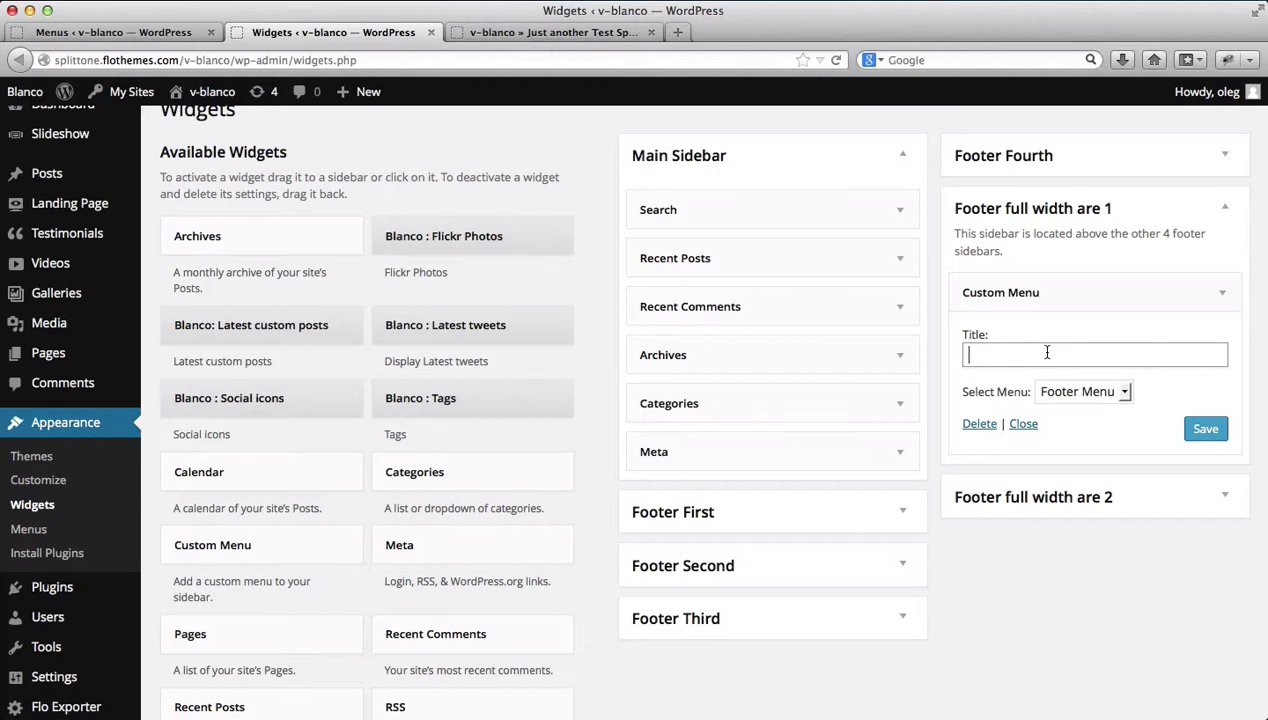
text(Footer Menu)
click(1206, 429)
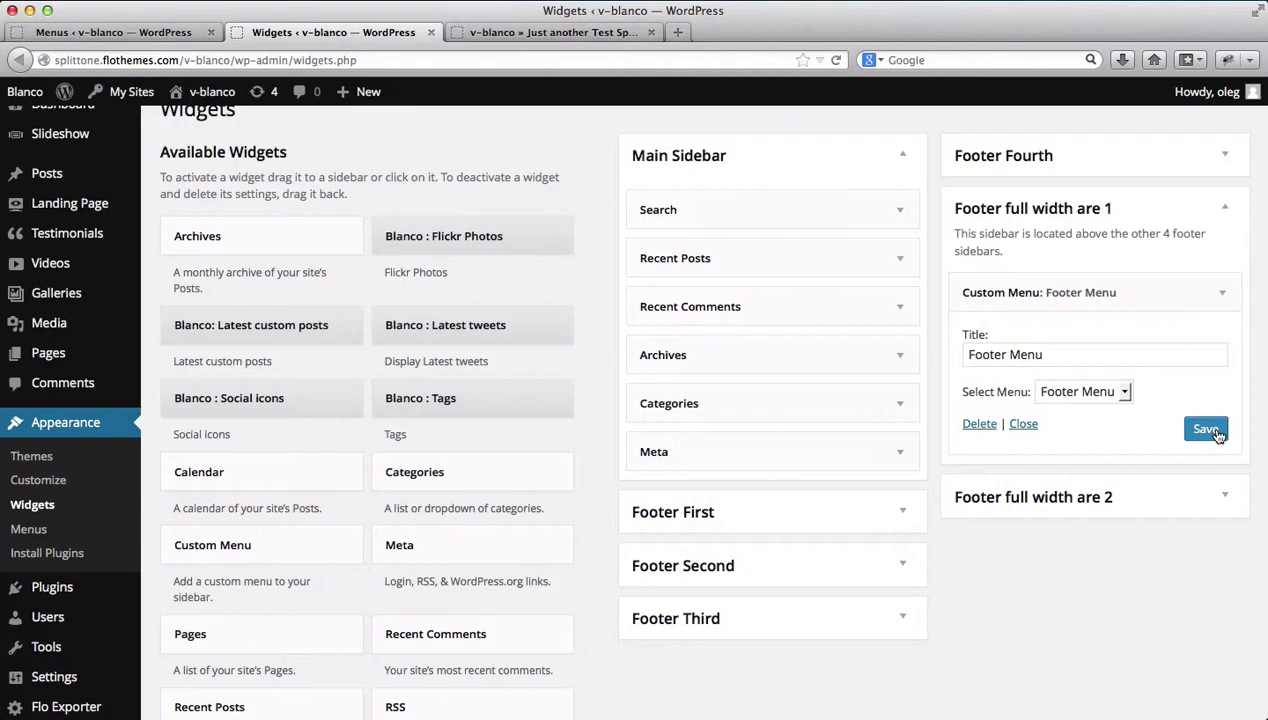
Reload the live site, inspect the menu in its footer, and return to the Widgets page
key(ctrl+Tab)
key(super+r)
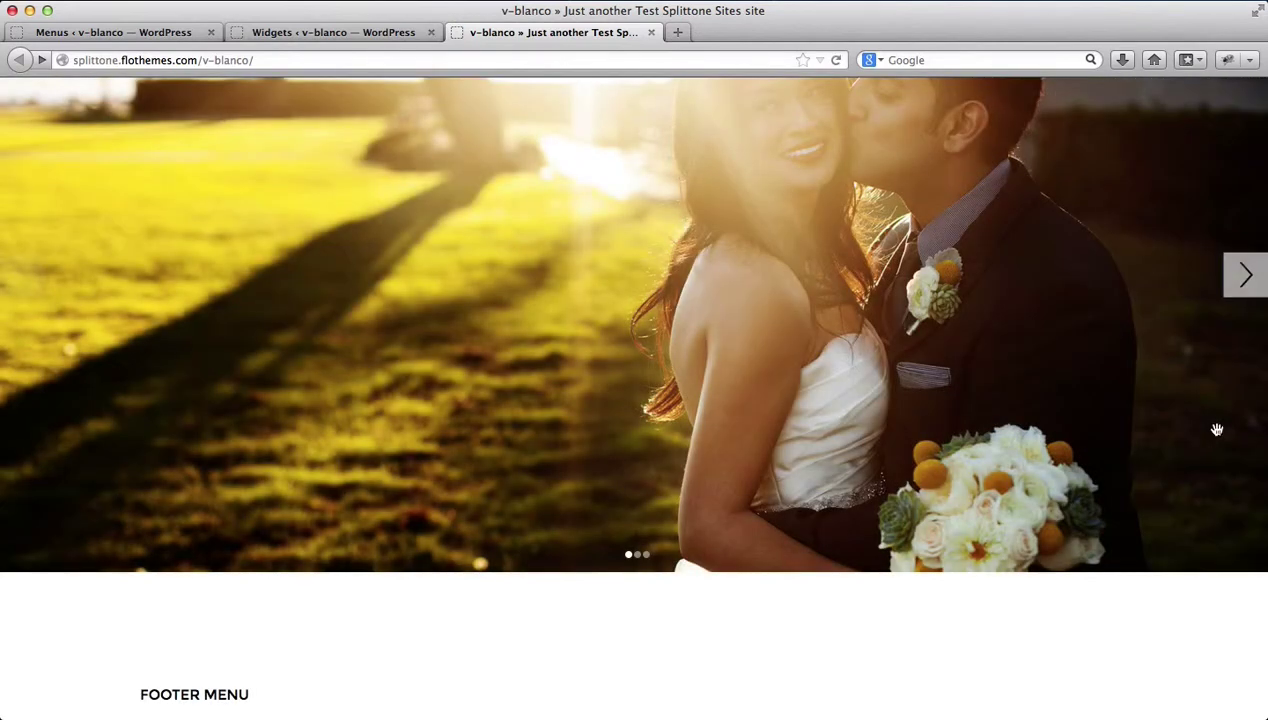
scroll(1217, 430, down, 5)
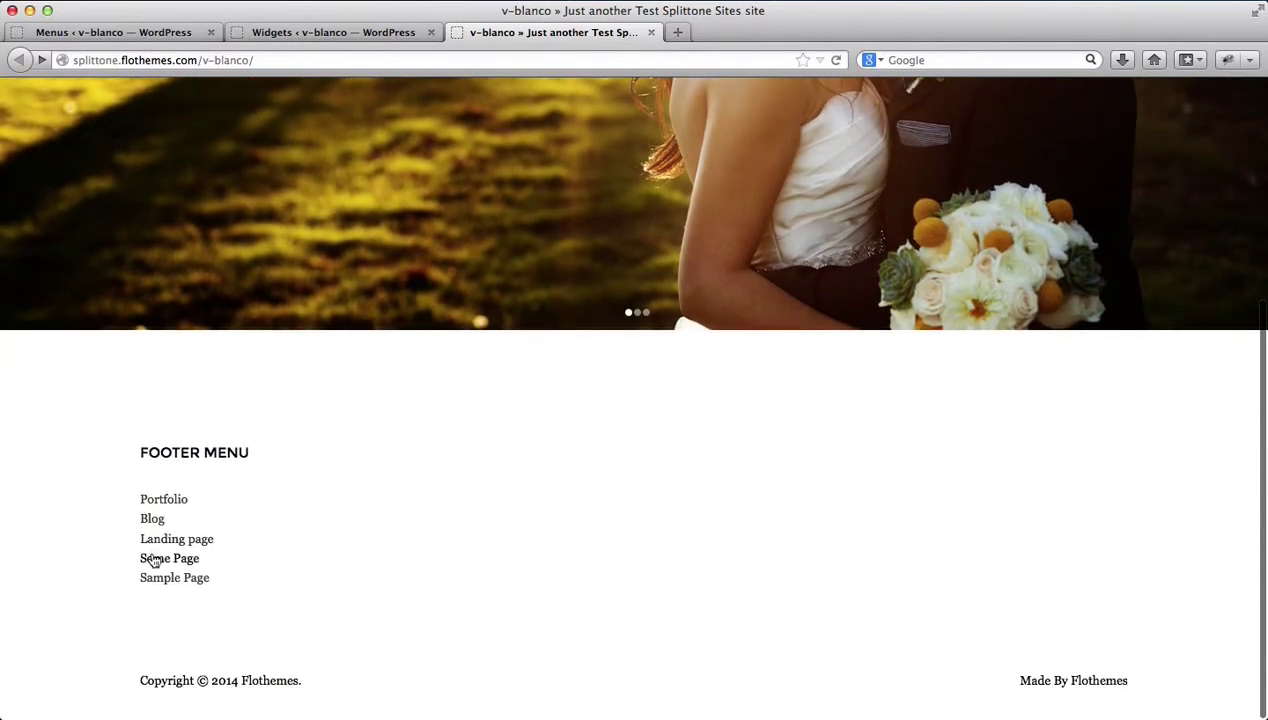
key(ctrl+shift+Tab)
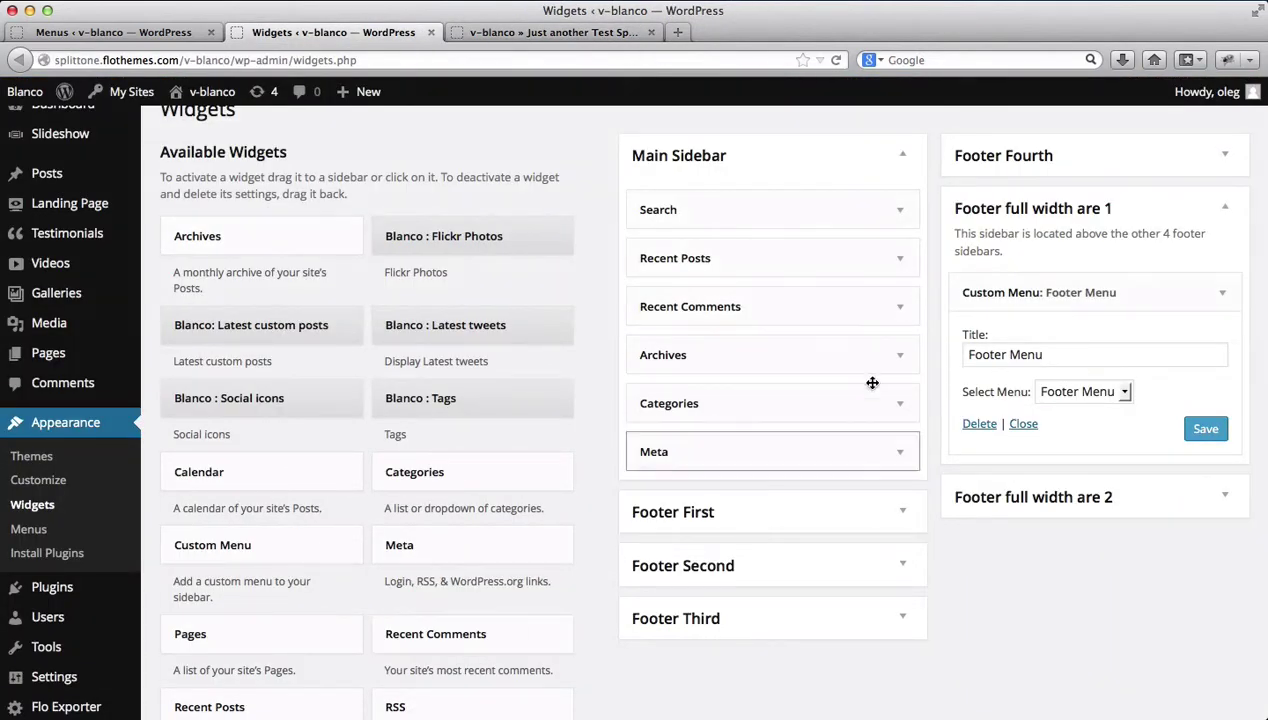
Delete the Custom Menu widget from Footer full width are 1, then add and save one showing Footer Menu in Footer First
click(975, 425)
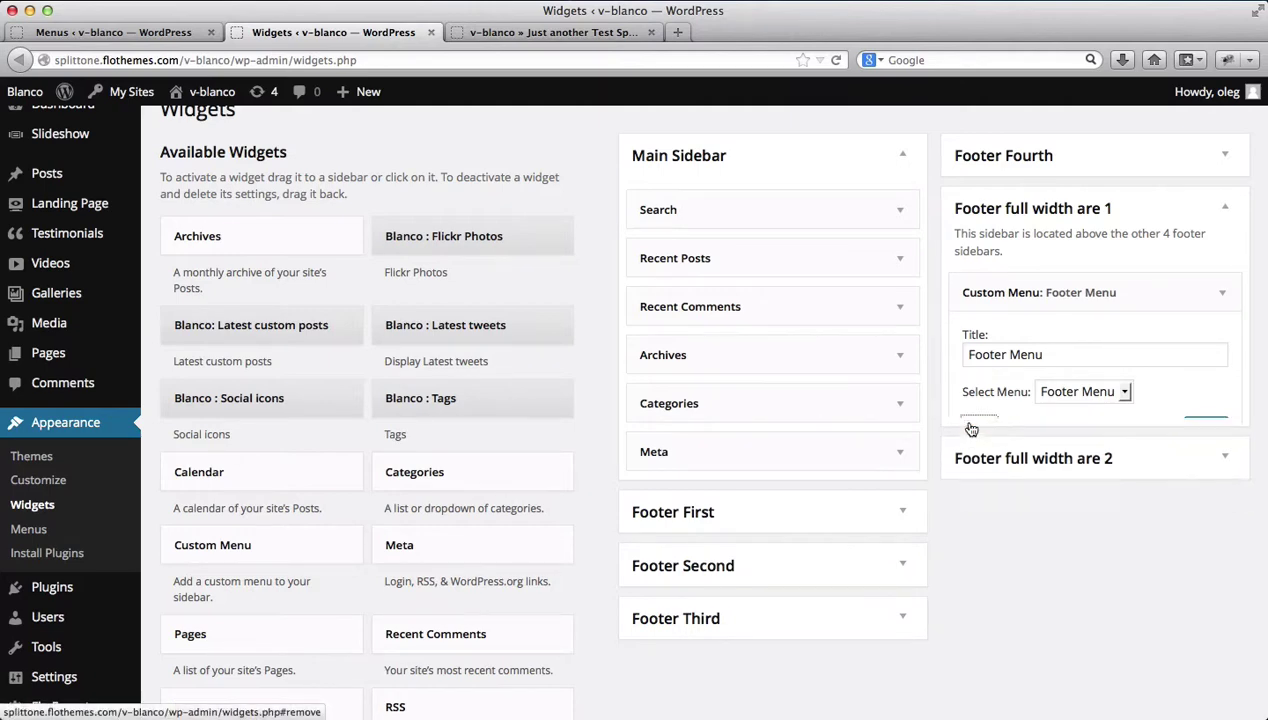
click(906, 522)
scroll(999, 504, down, 3)
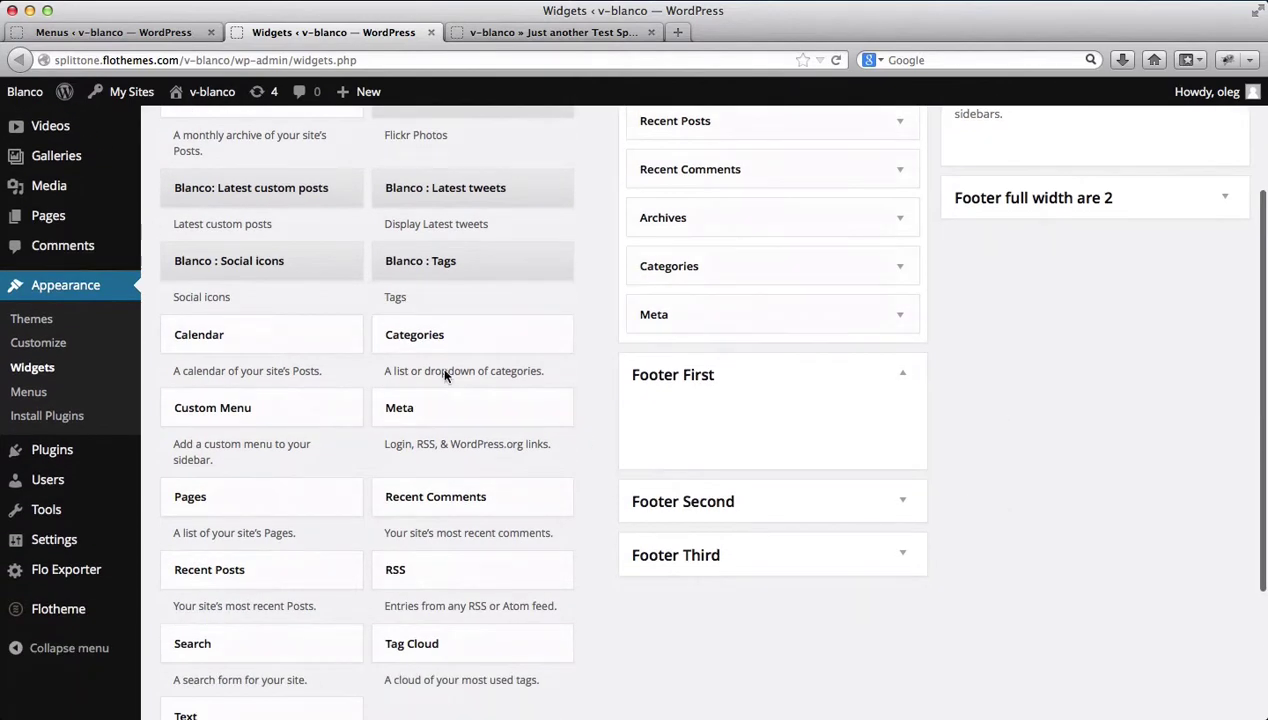
drag(280, 416, 797, 458)
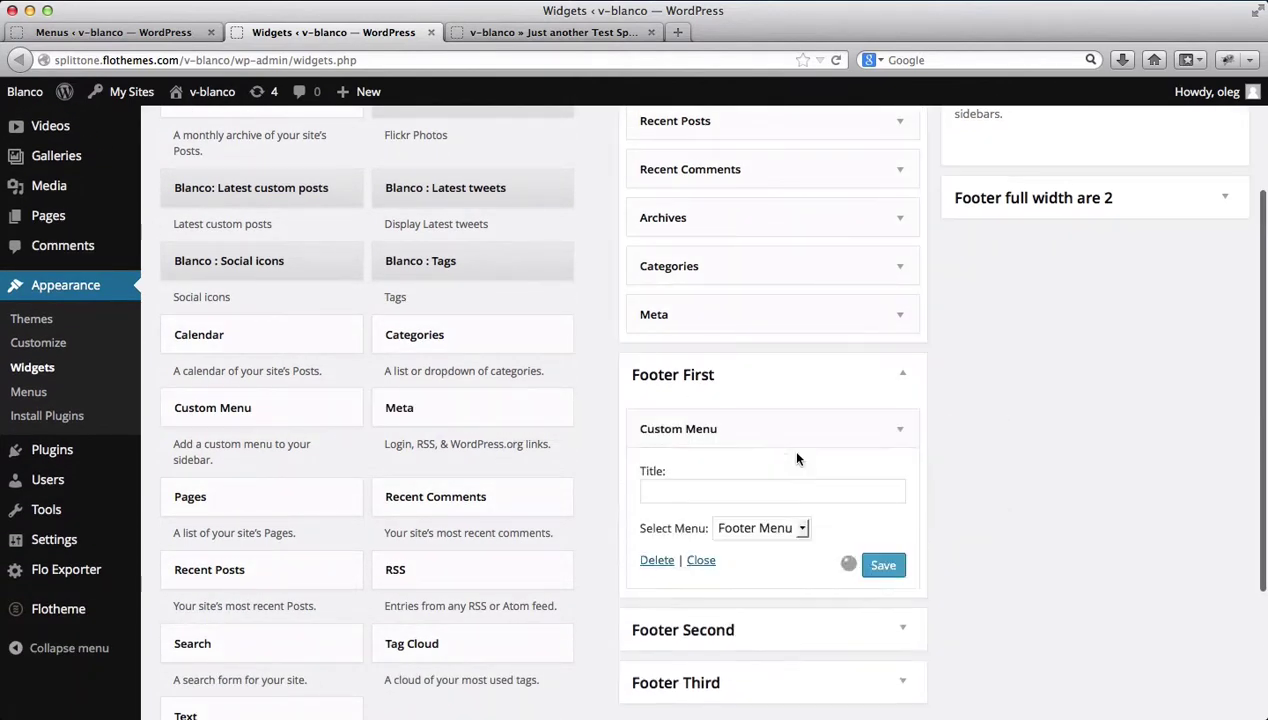
click(888, 572)
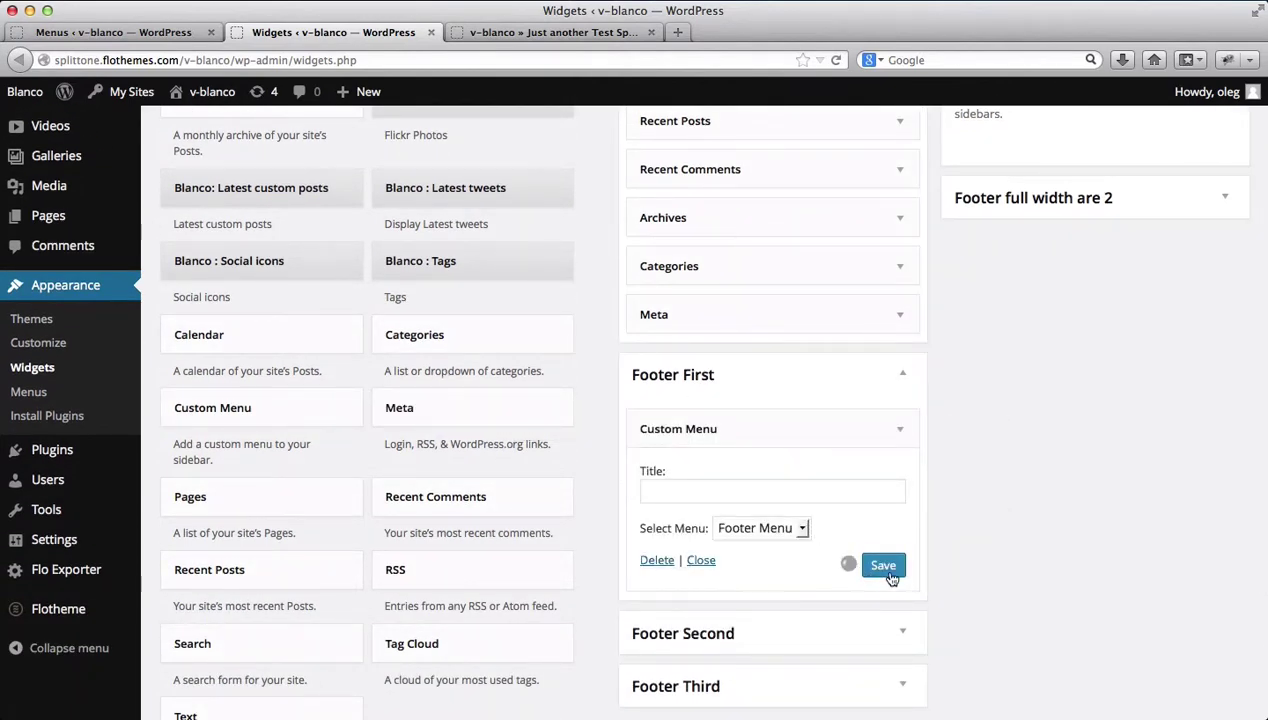
Add a Custom Menu widget showing Footer Menu to both the Footer Second and Footer Third areas
scroll(988, 482, down, 3)
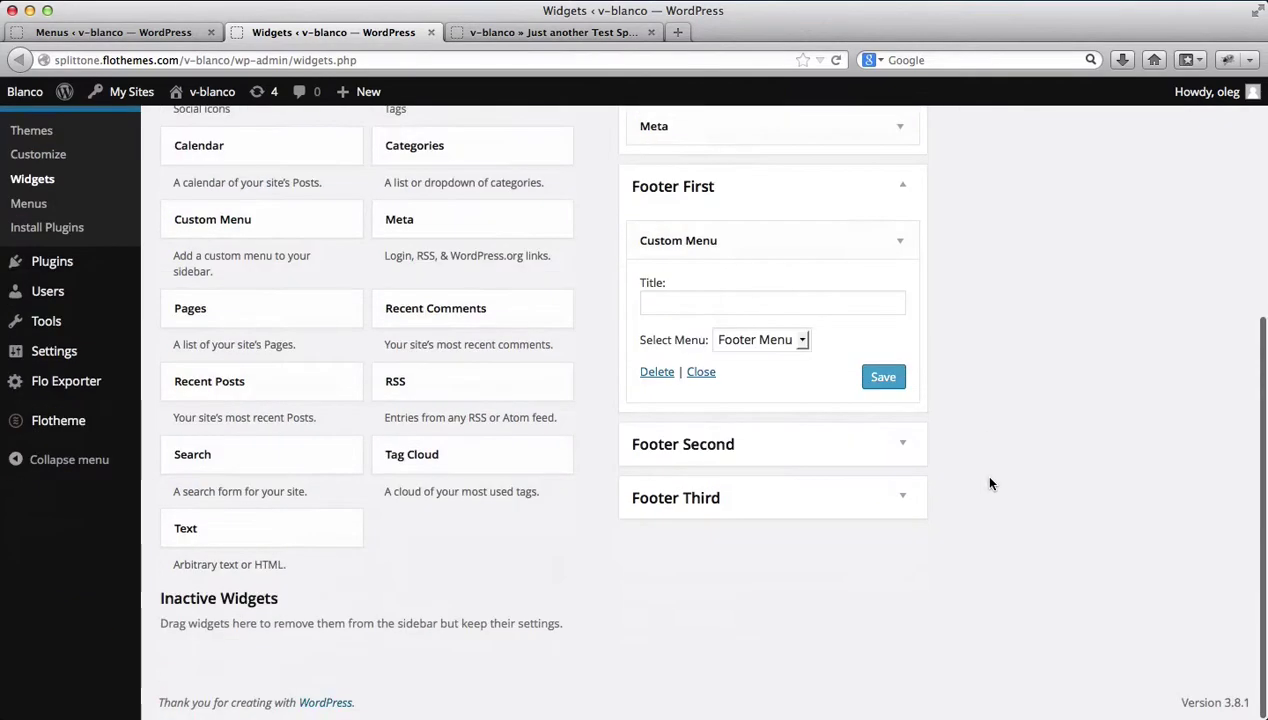
click(906, 446)
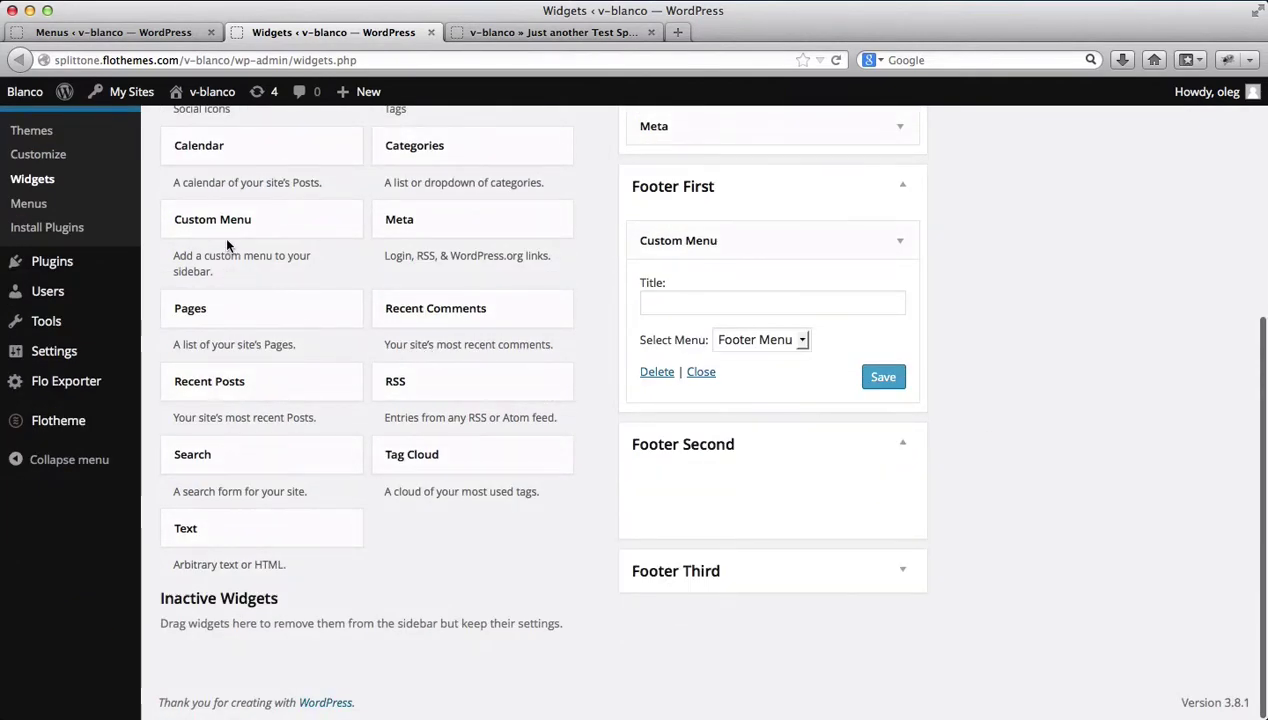
drag(215, 225, 649, 505)
drag(691, 511, 688, 499)
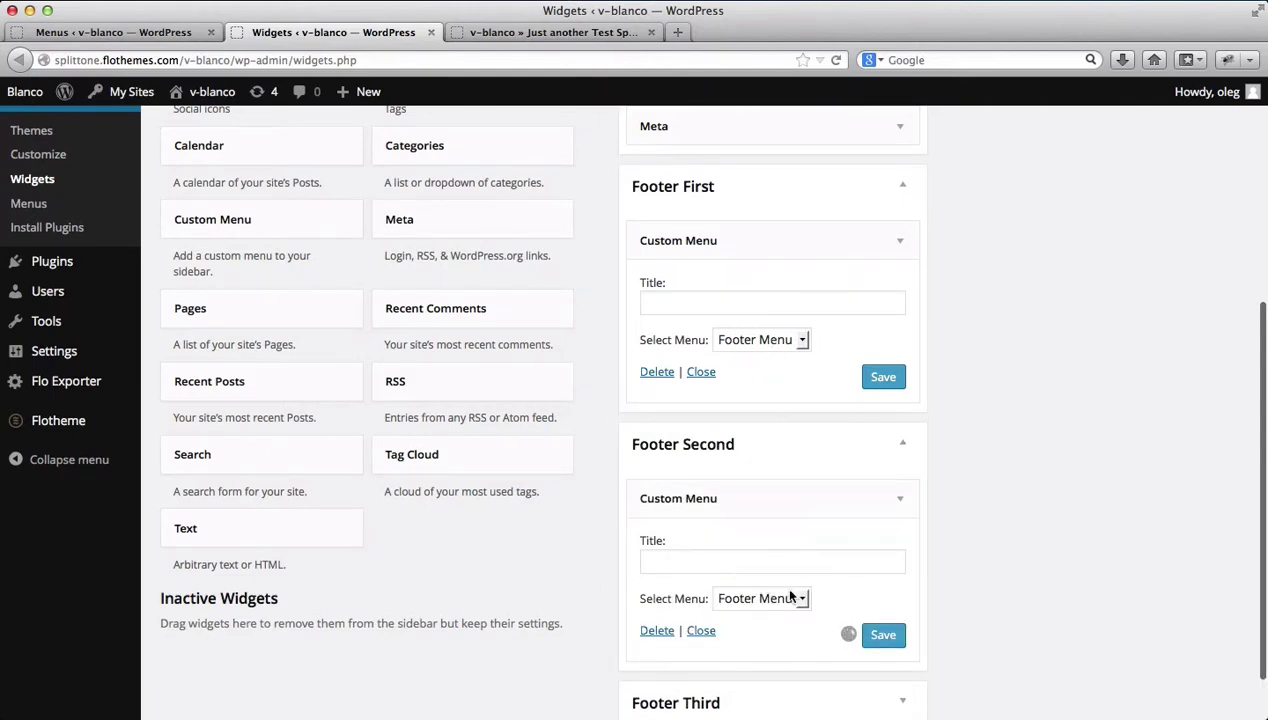
scroll(945, 502, down, 2)
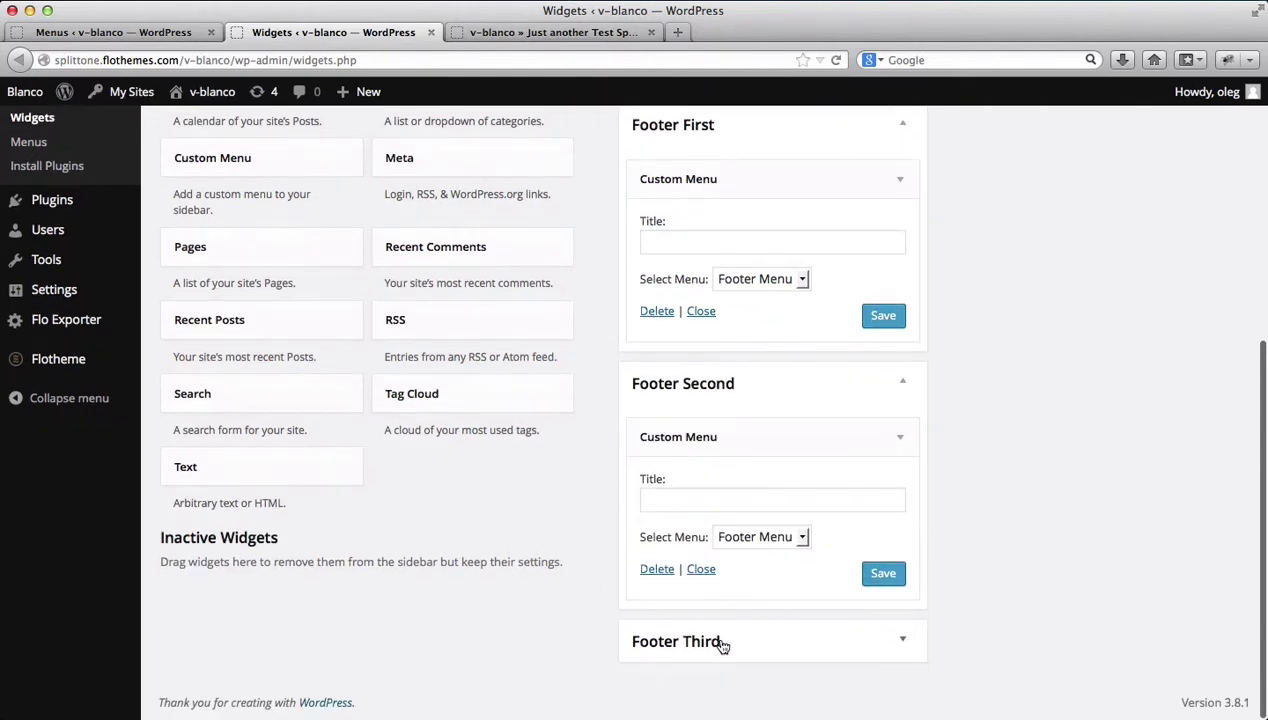
click(722, 647)
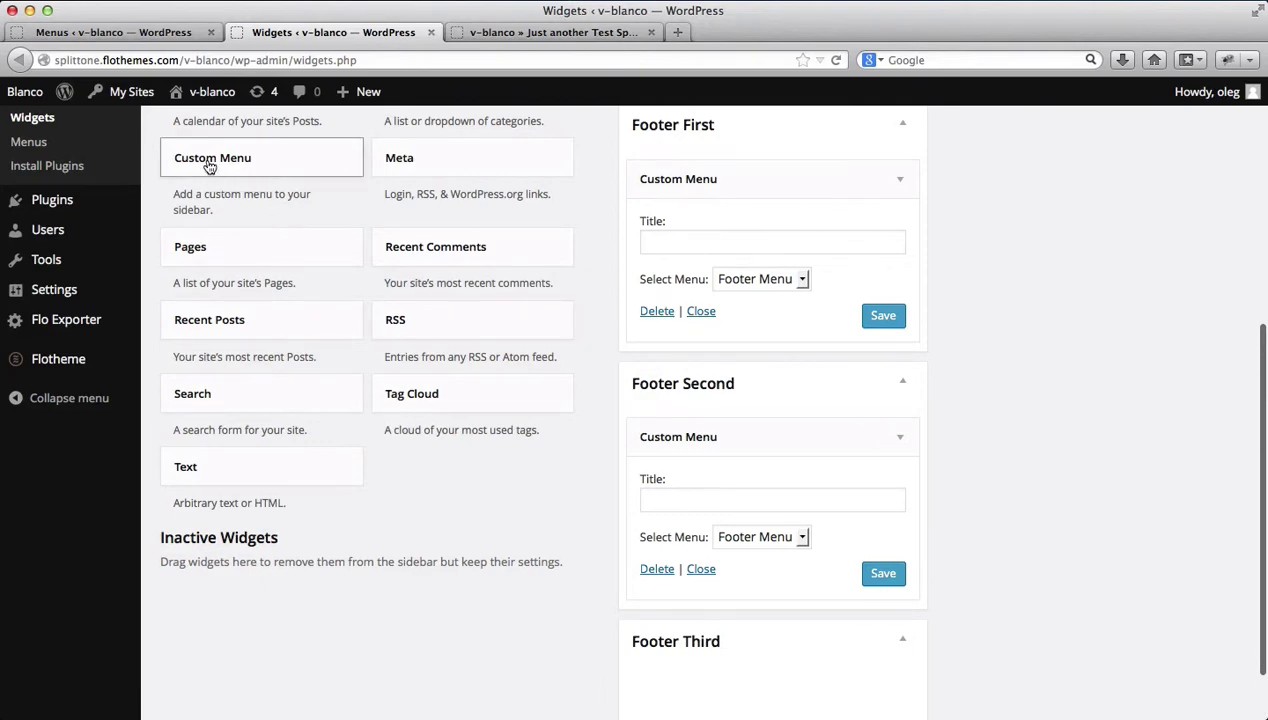
drag(207, 167, 690, 627)
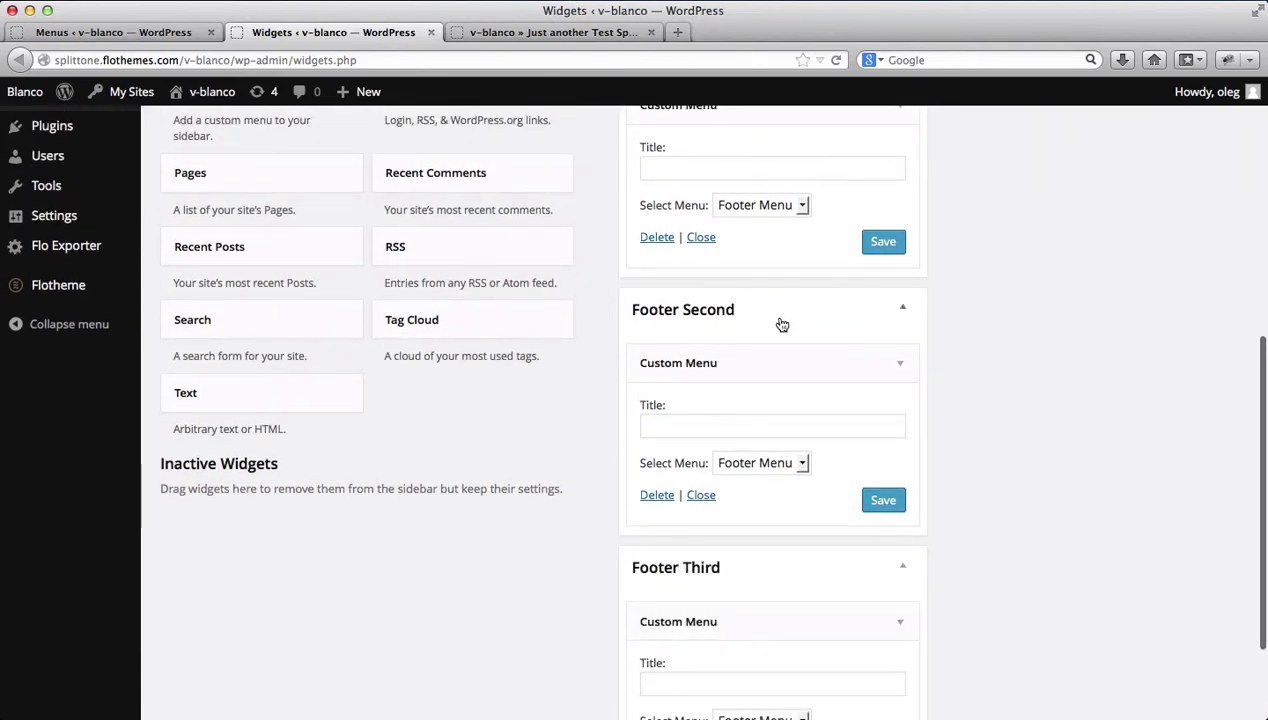
Title the Custom Menu widget in Footer First "TItle 1" and the one in Footer Second "TItle 2"
scroll(760, 305, up, 3)
click(718, 306)
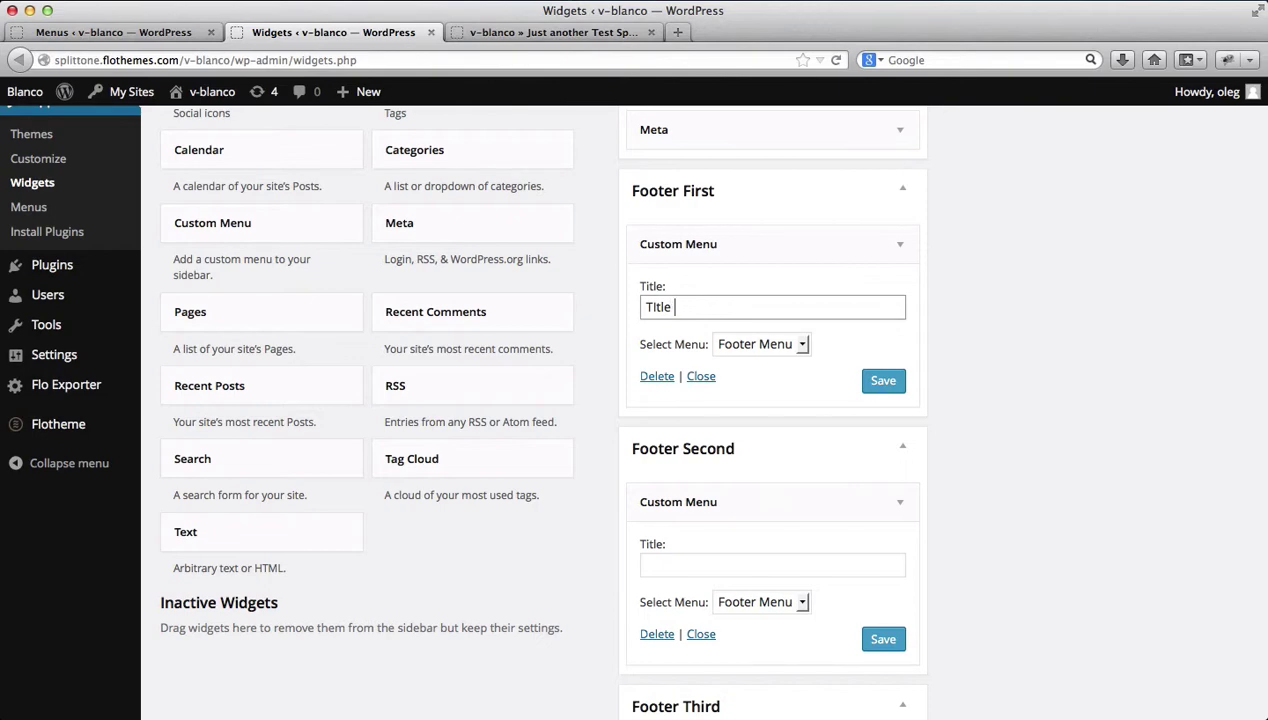
key(super+a)
key(super+c)
click(688, 563)
key(super+v)
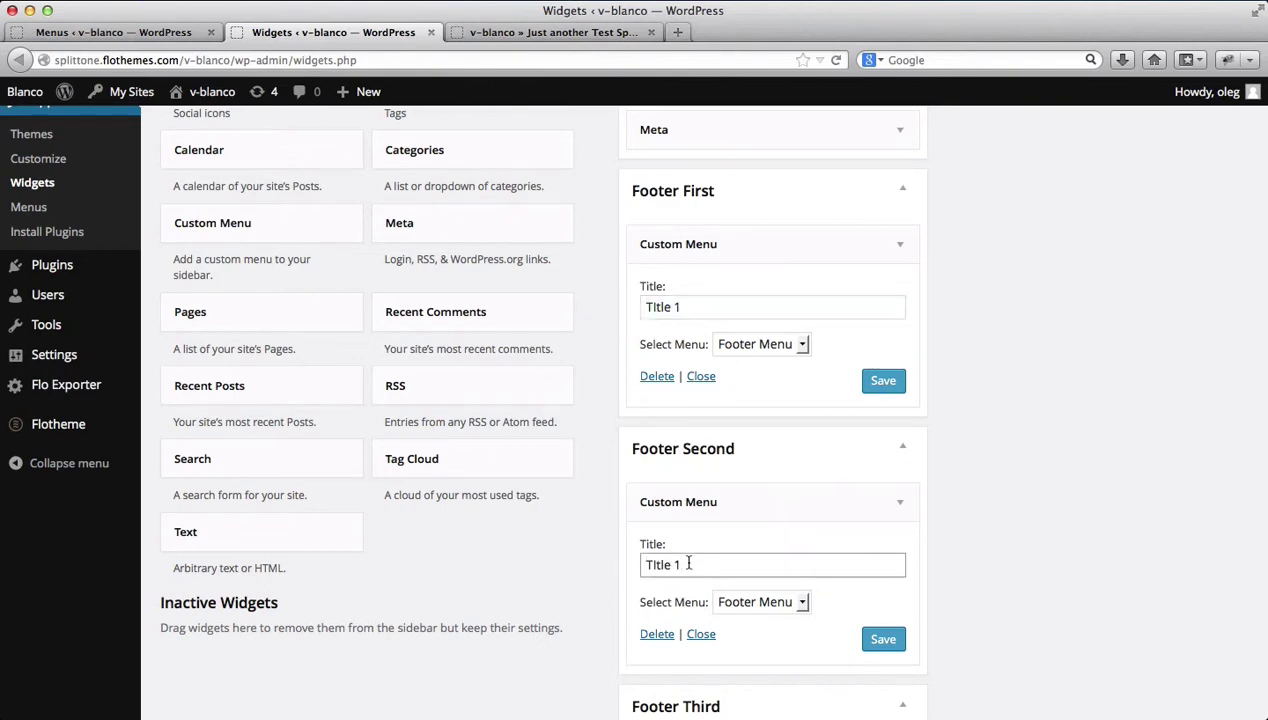
Title the Footer Third Custom Menu widget "TItle 3" and save the Custom Menu widgets in all three footer areas
scroll(932, 480, down, 5)
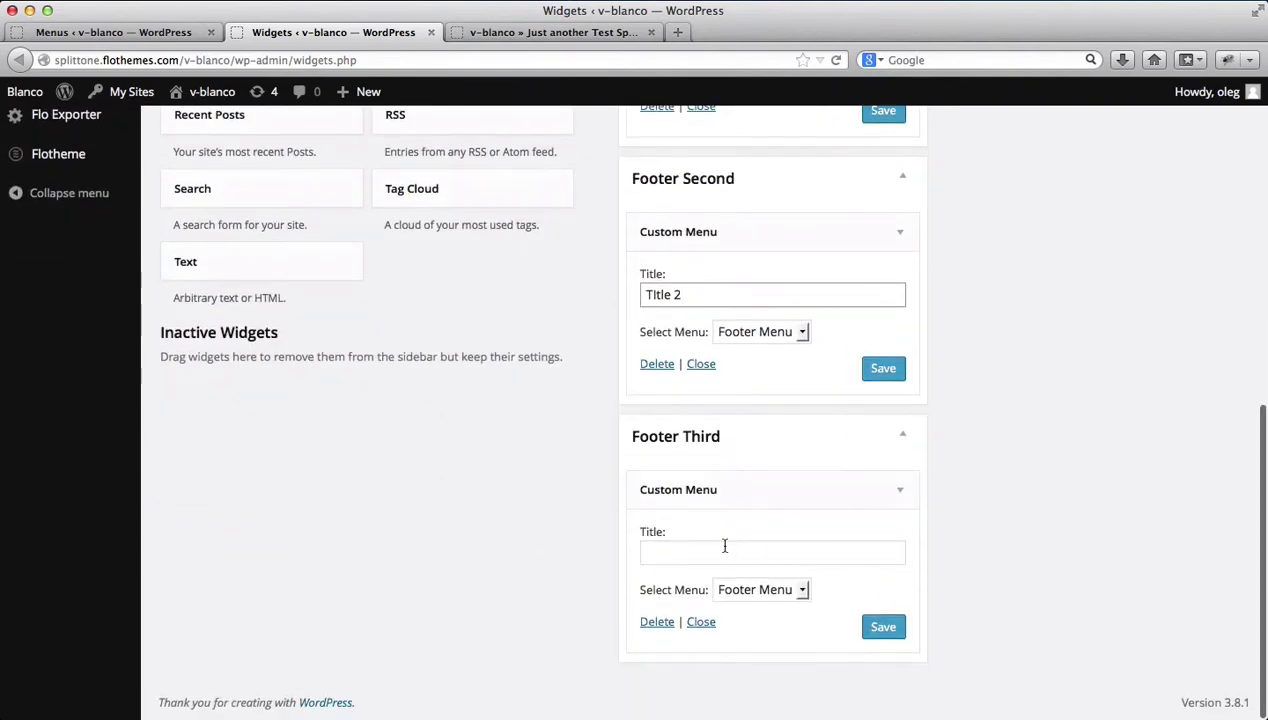
click(725, 554)
key(super+v)
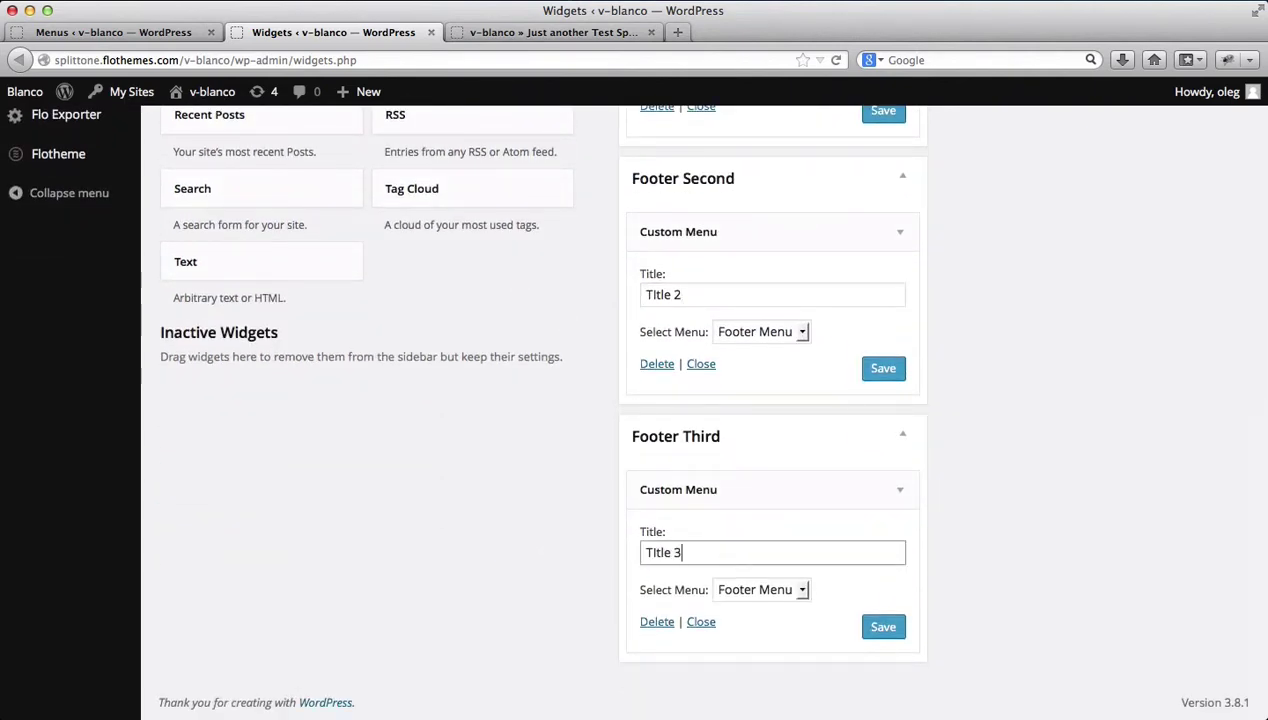
click(877, 627)
click(884, 370)
scroll(886, 374, up, 4)
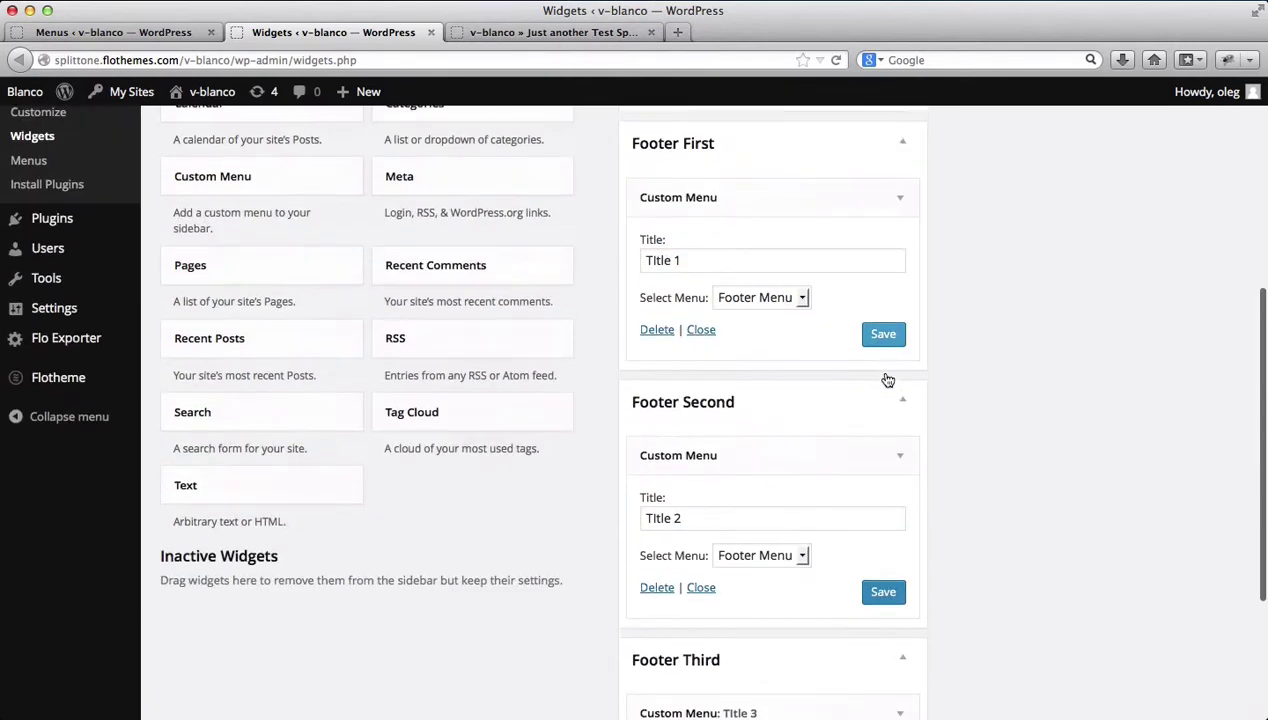
click(883, 340)
Reload the live site and expand its footer to inspect the titled menu columns
scroll(1038, 360, up, 5)
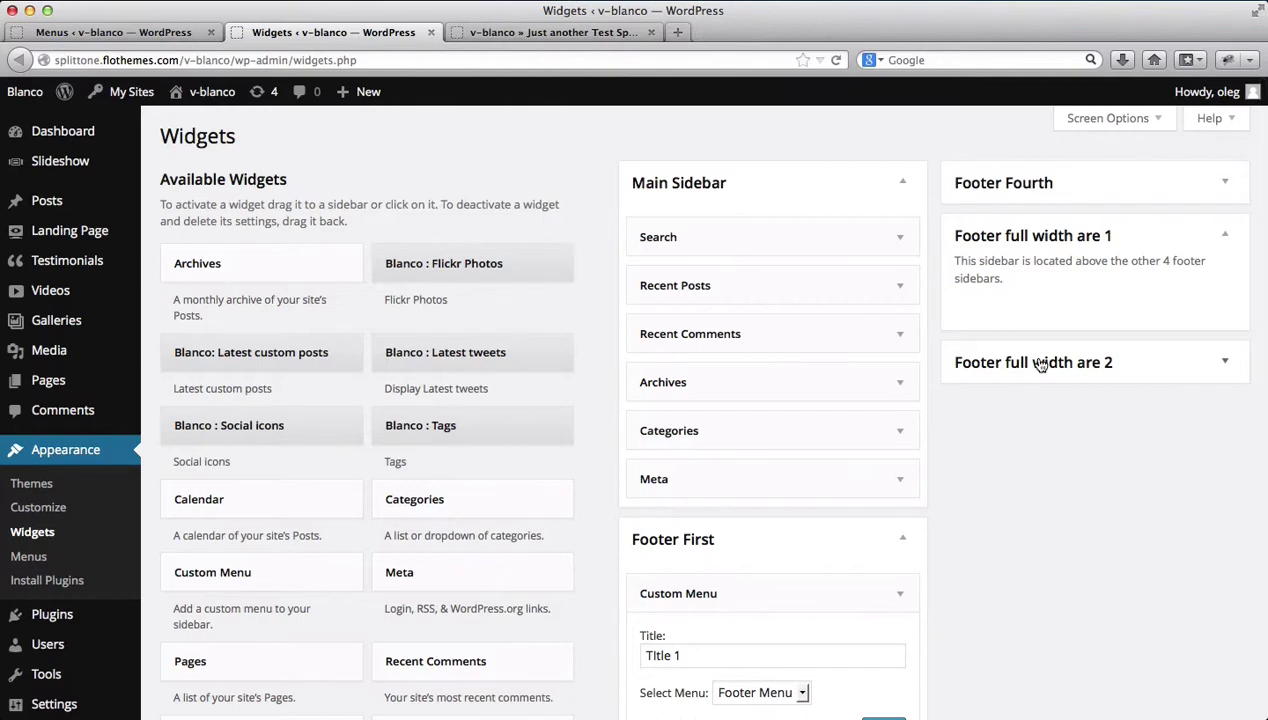
key(ctrl+Tab)
key(super+r)
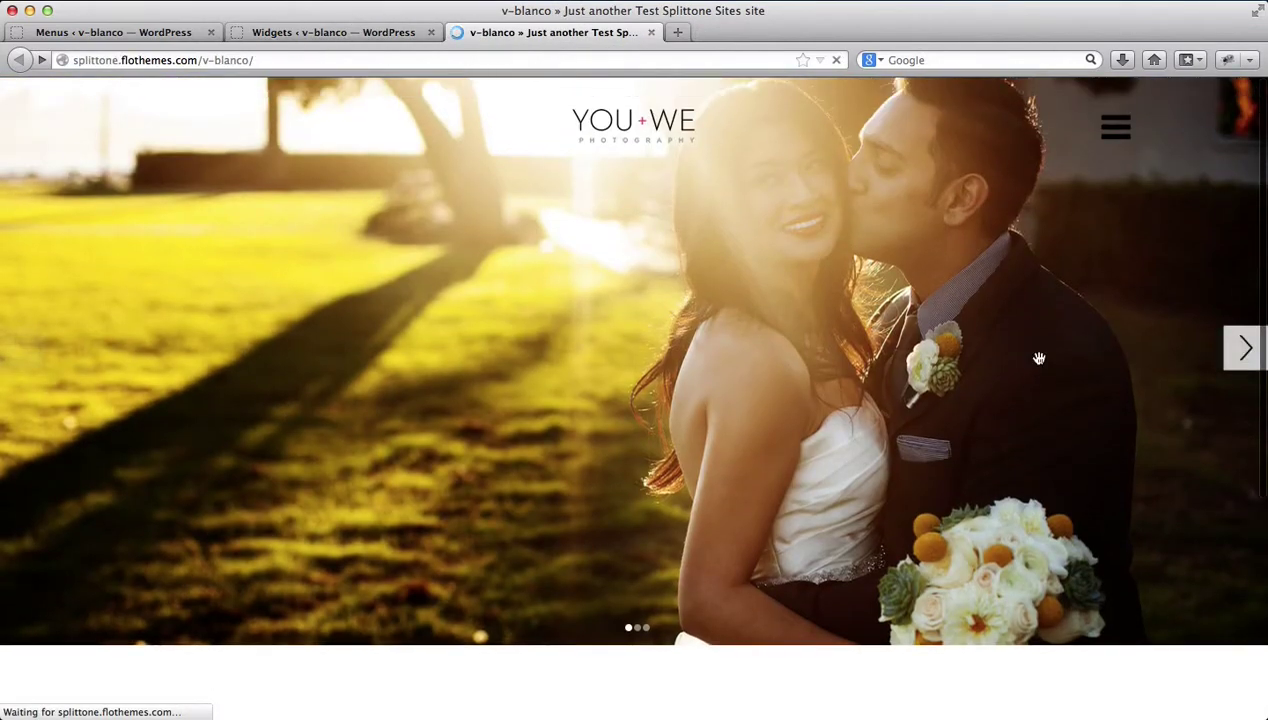
scroll(1038, 360, down, 3)
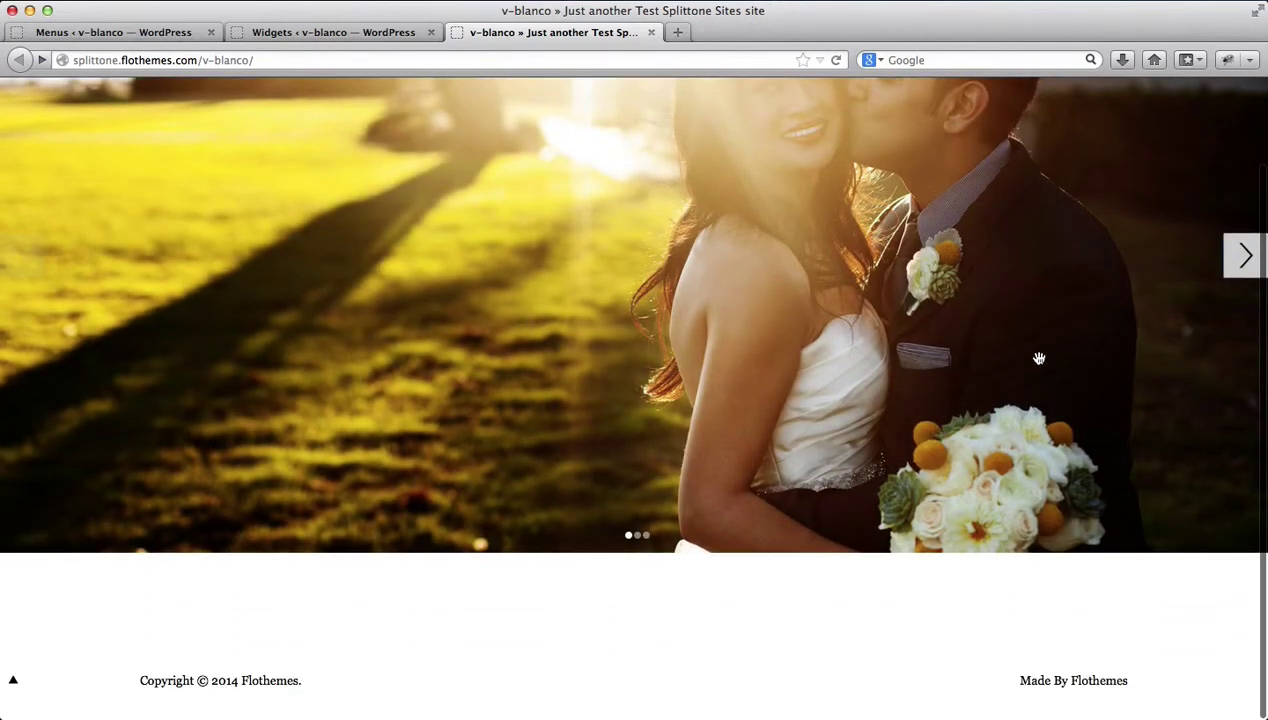
click(13, 681)
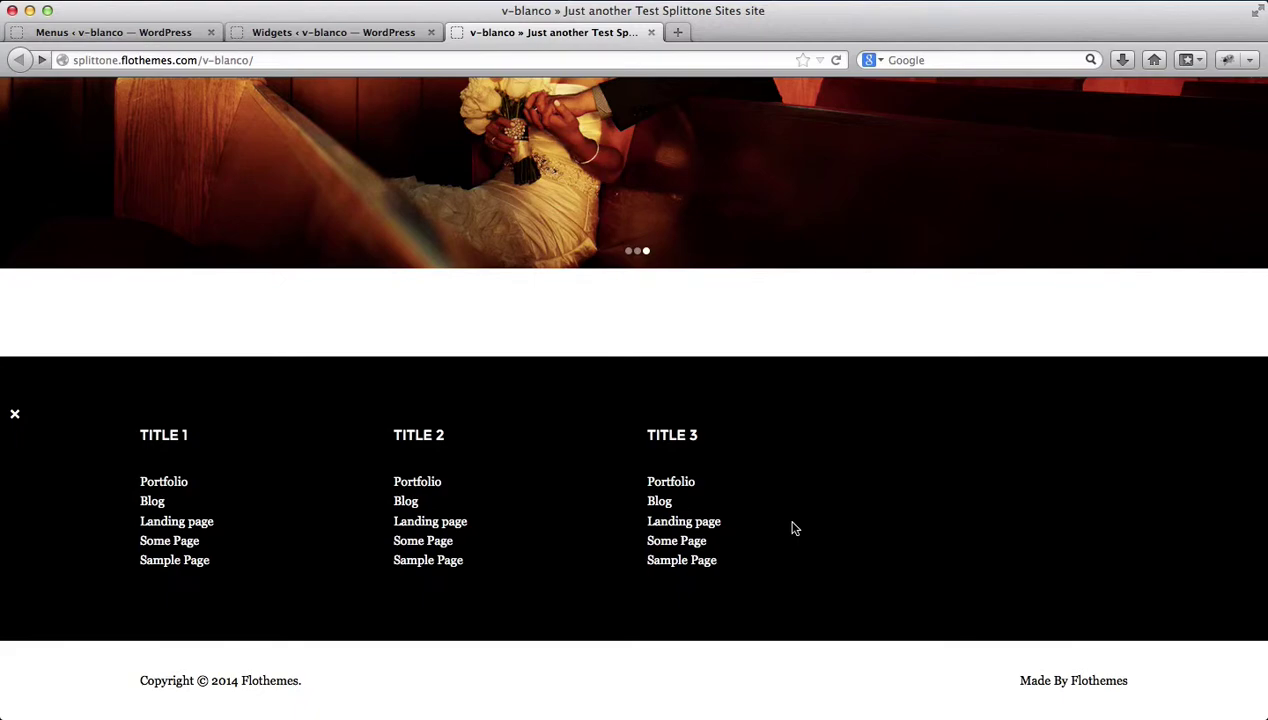
scroll(792, 528, up, 5)
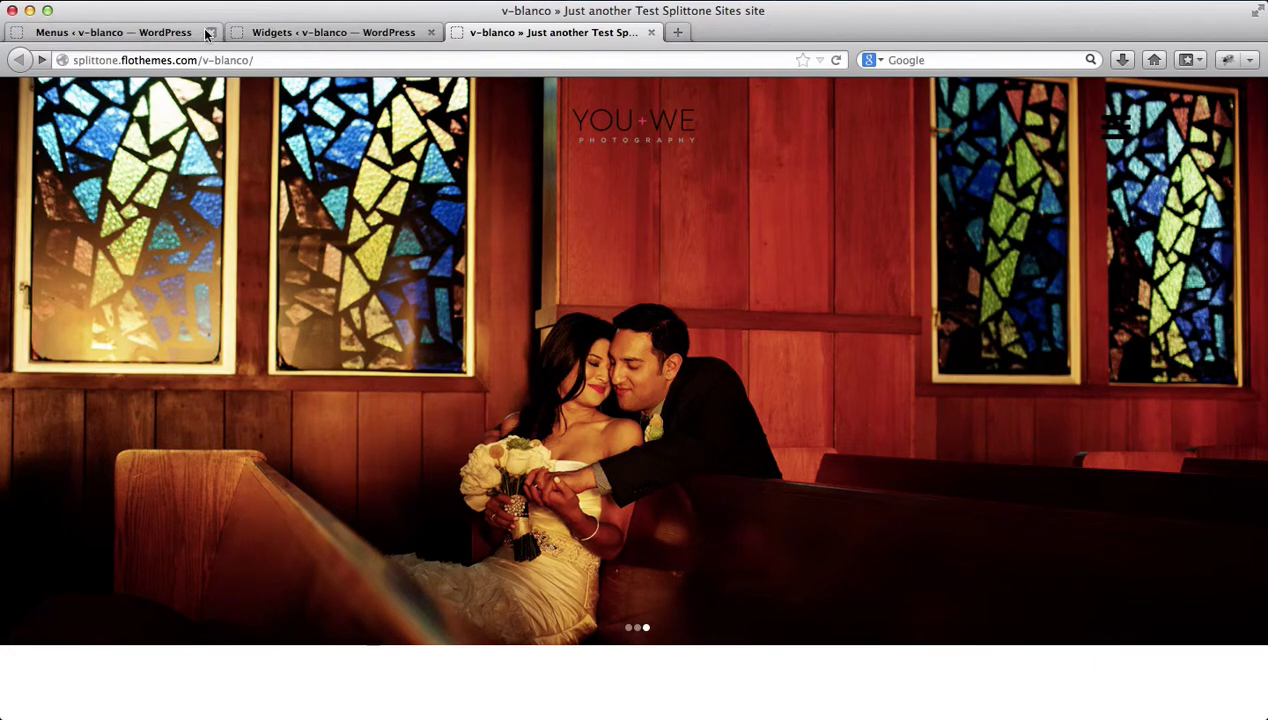
Review the Footer Menu's structure and settings on the Menus page and the widget areas on the Widgets page
click(172, 32)
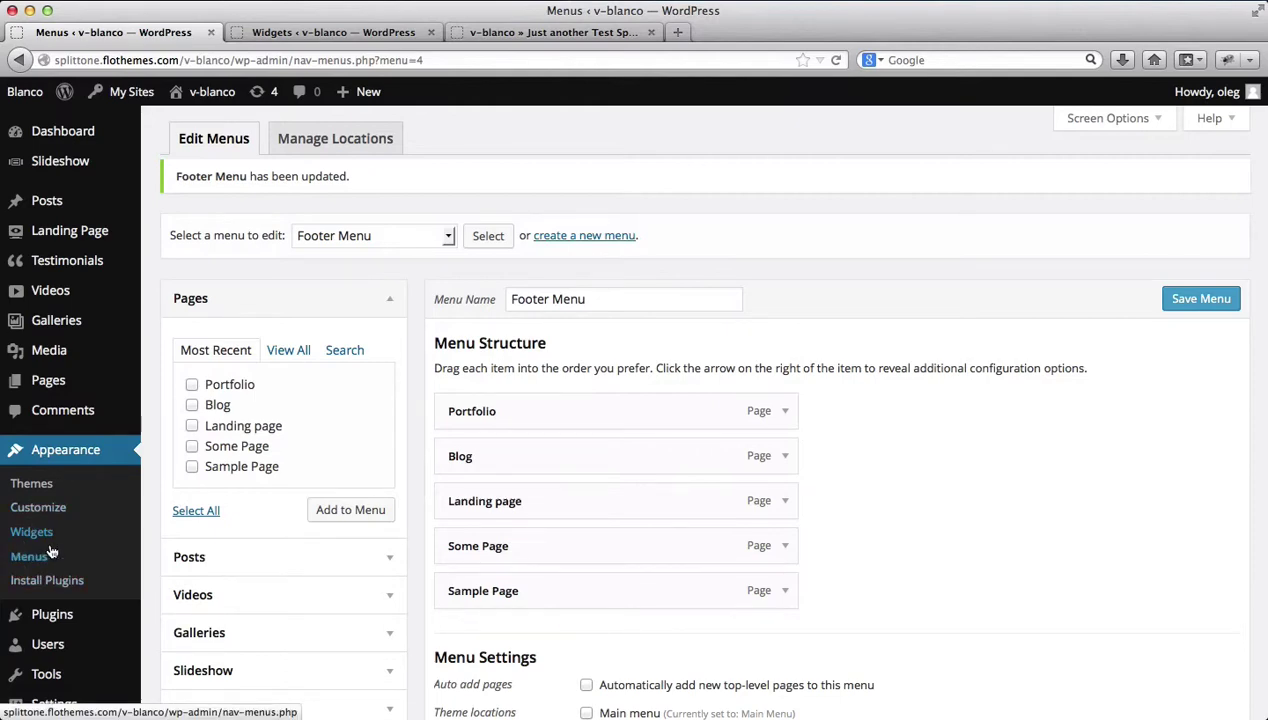
click(307, 34)
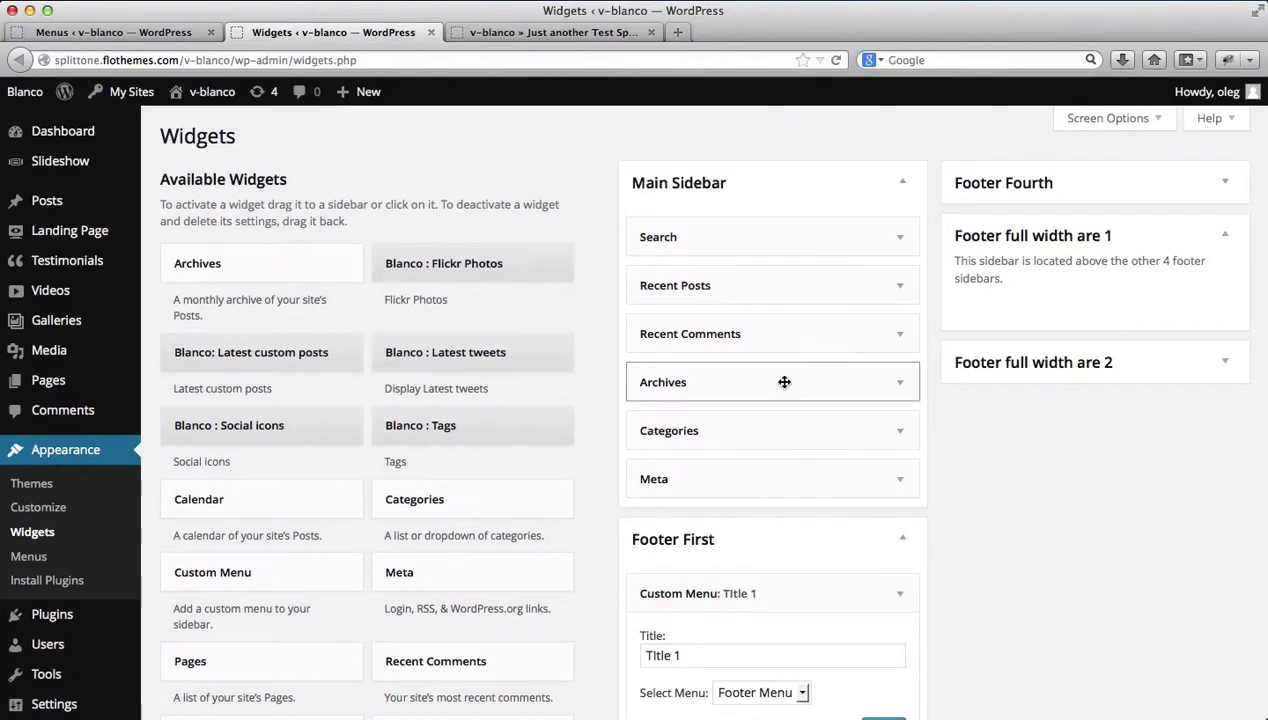
scroll(784, 382, down, 5)
scroll(784, 382, up, 5)
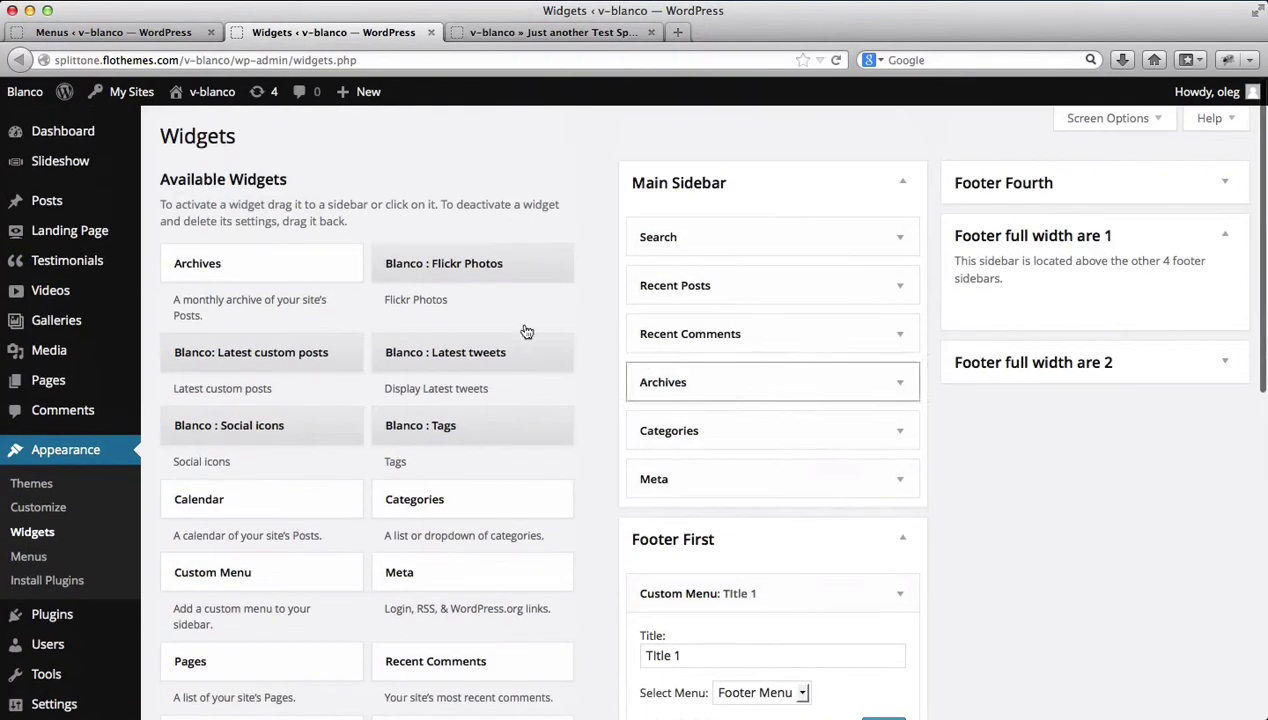
click(161, 33)
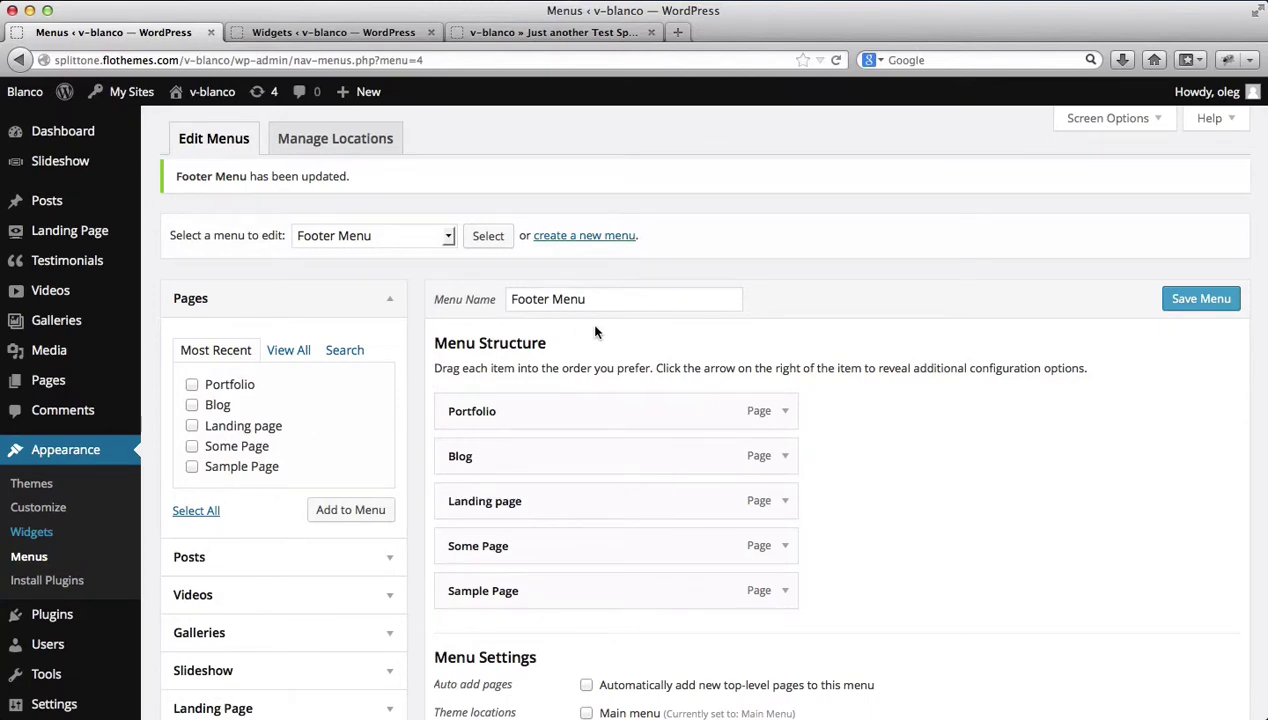
scroll(590, 325, down, 3)
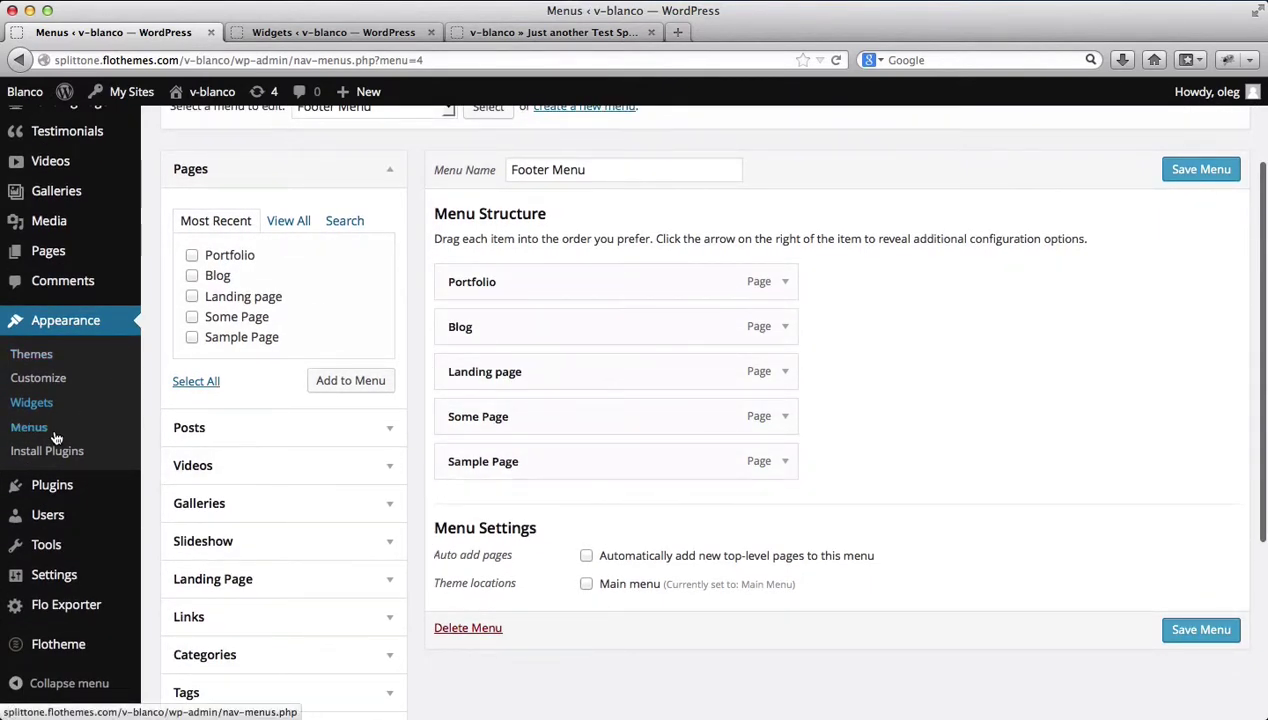
click(360, 33)
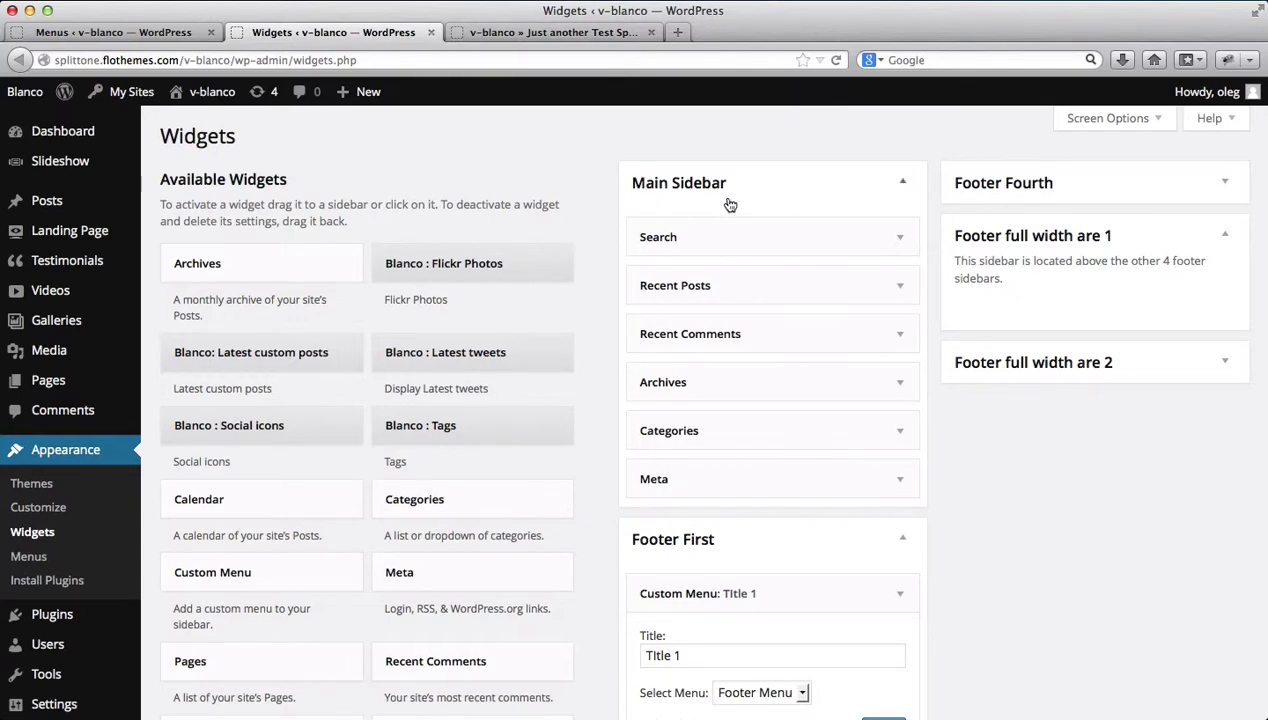
Expand and collapse the Search and Recent Posts widgets in the Main Sidebar to view their settings
scroll(782, 187, down, 1)
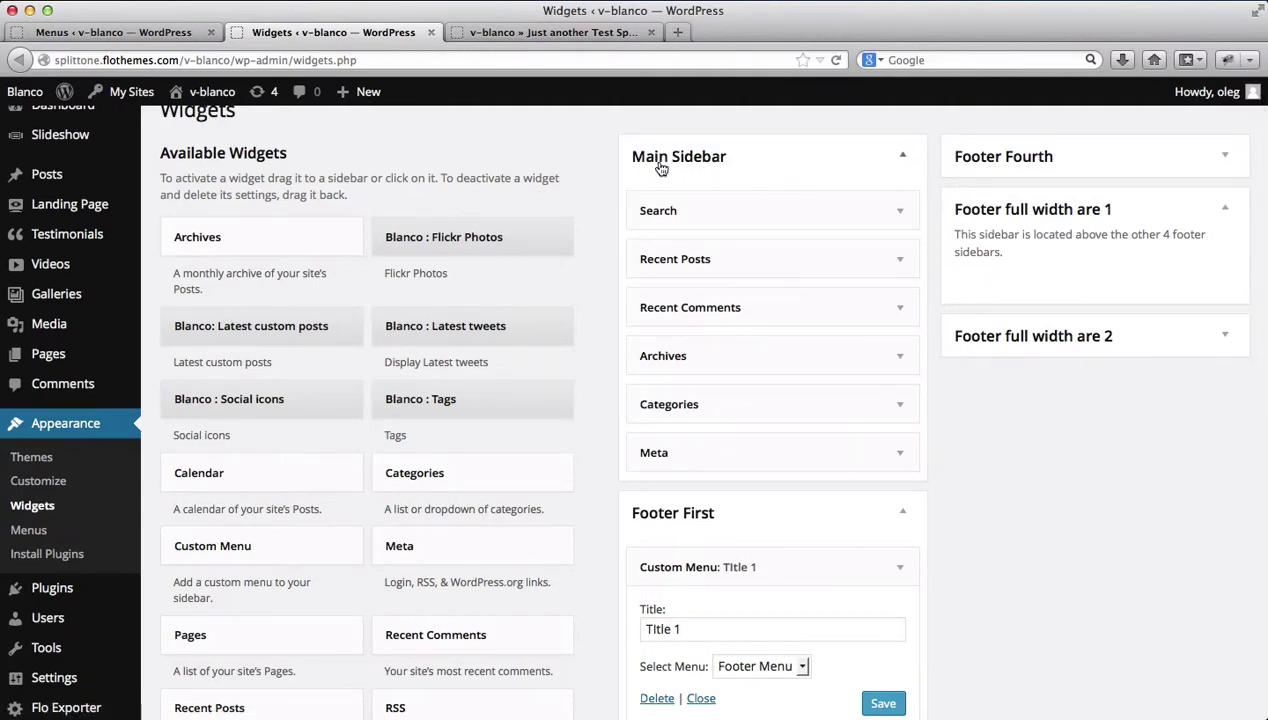
click(903, 216)
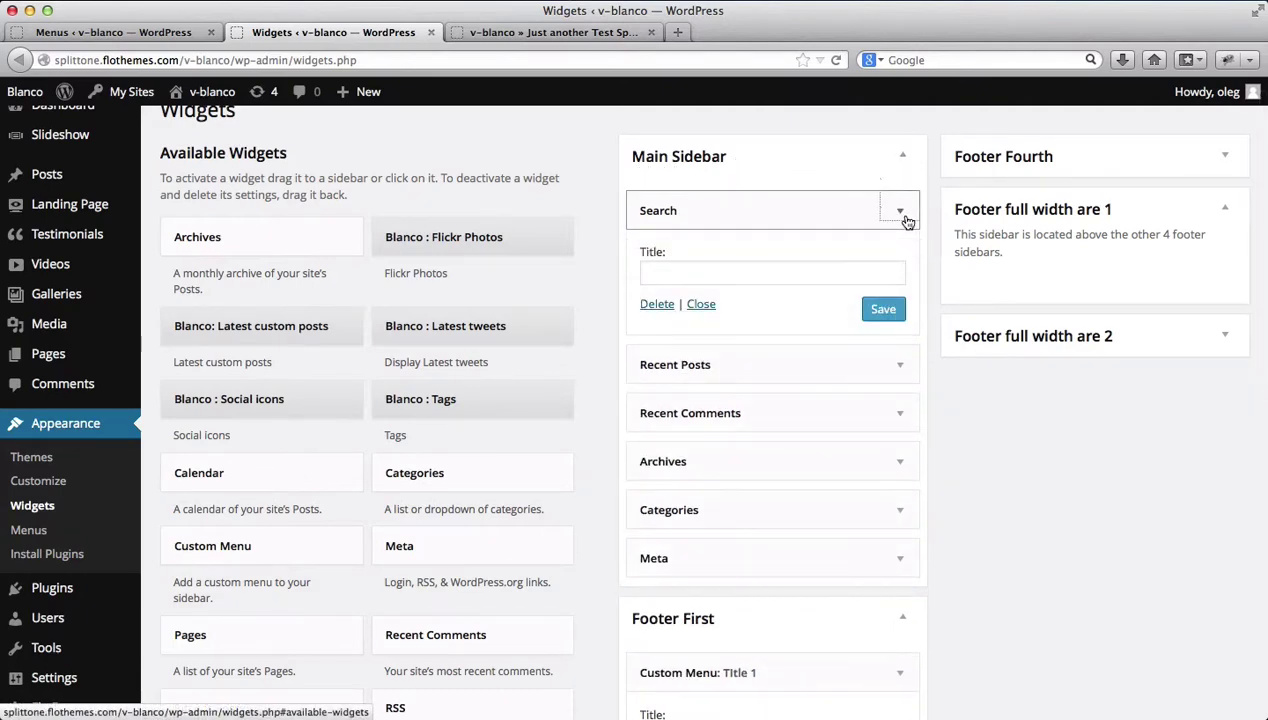
click(905, 217)
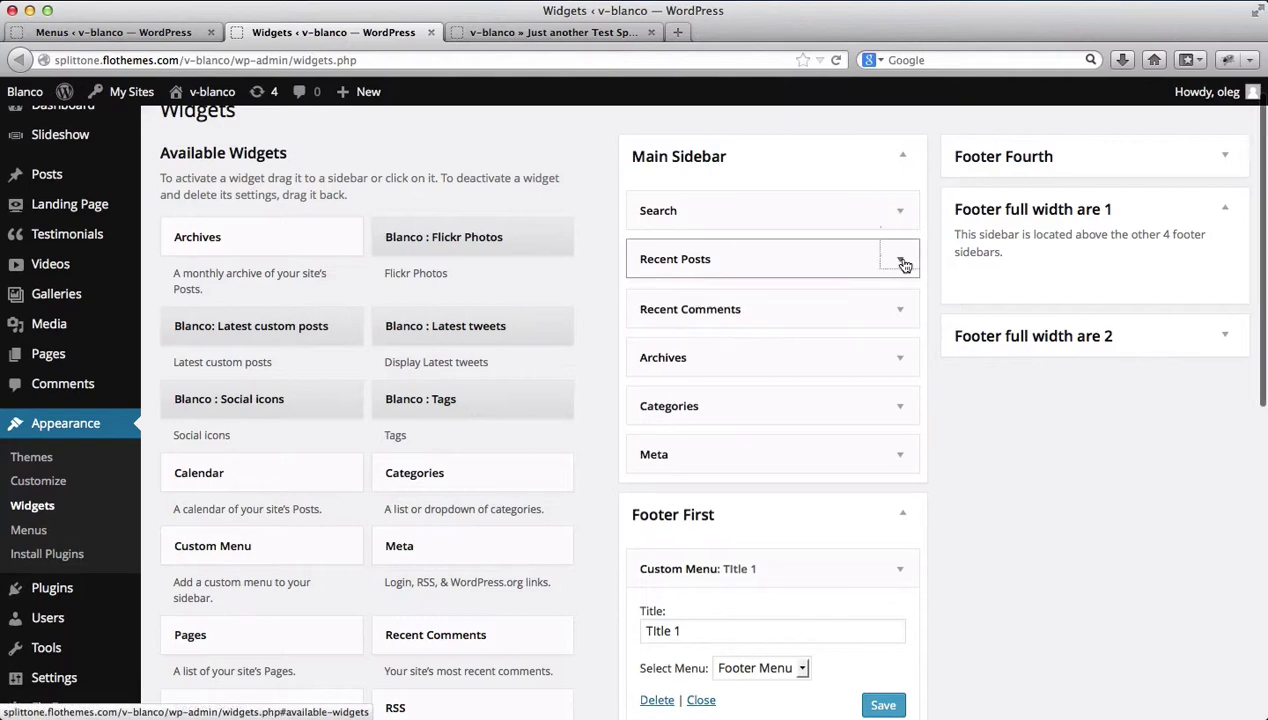
click(903, 261)
click(903, 261)
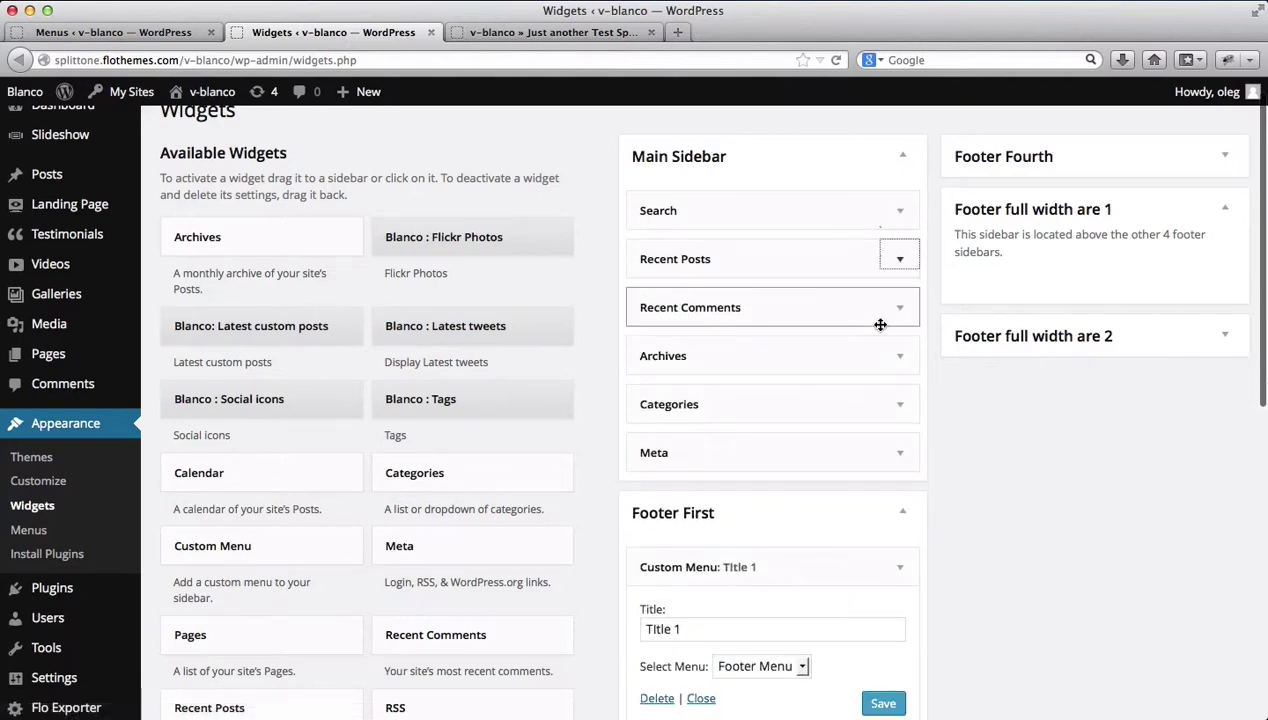